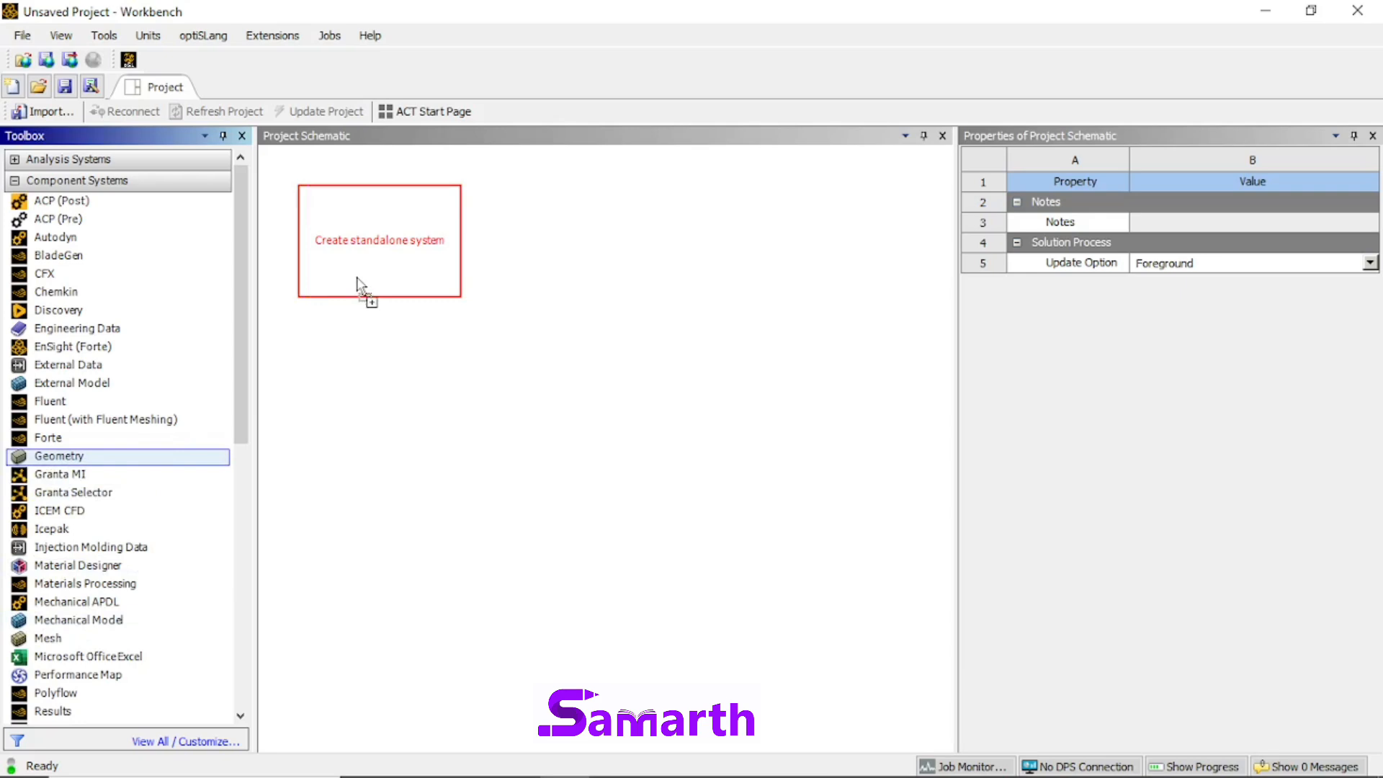
Step: Add a standalone Geometry component system to the project schematic and name it Combination Wrench
{"action": "left_click_drag", "start_coordinate": [357, 283], "coordinate": [355, 275]}
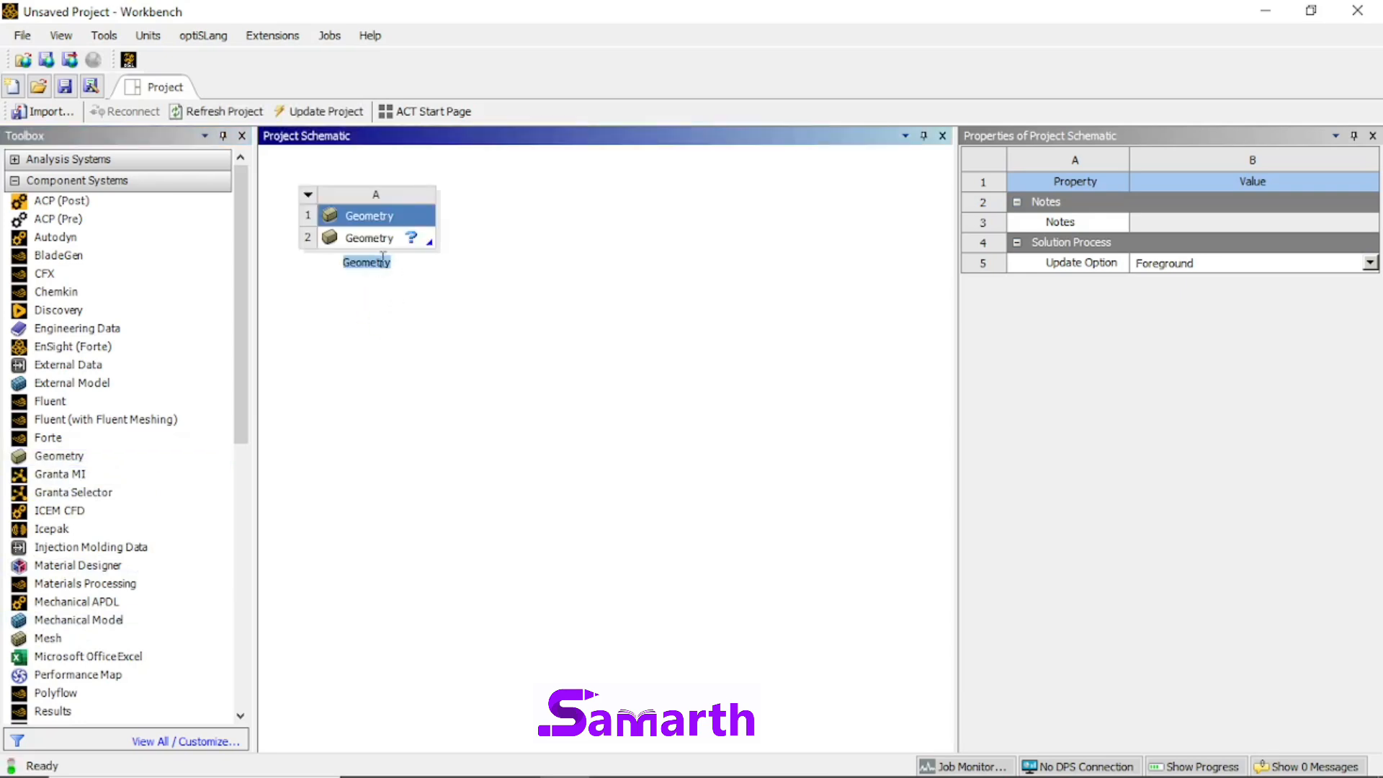
{"action": "type", "text": "Combination Wrench"}
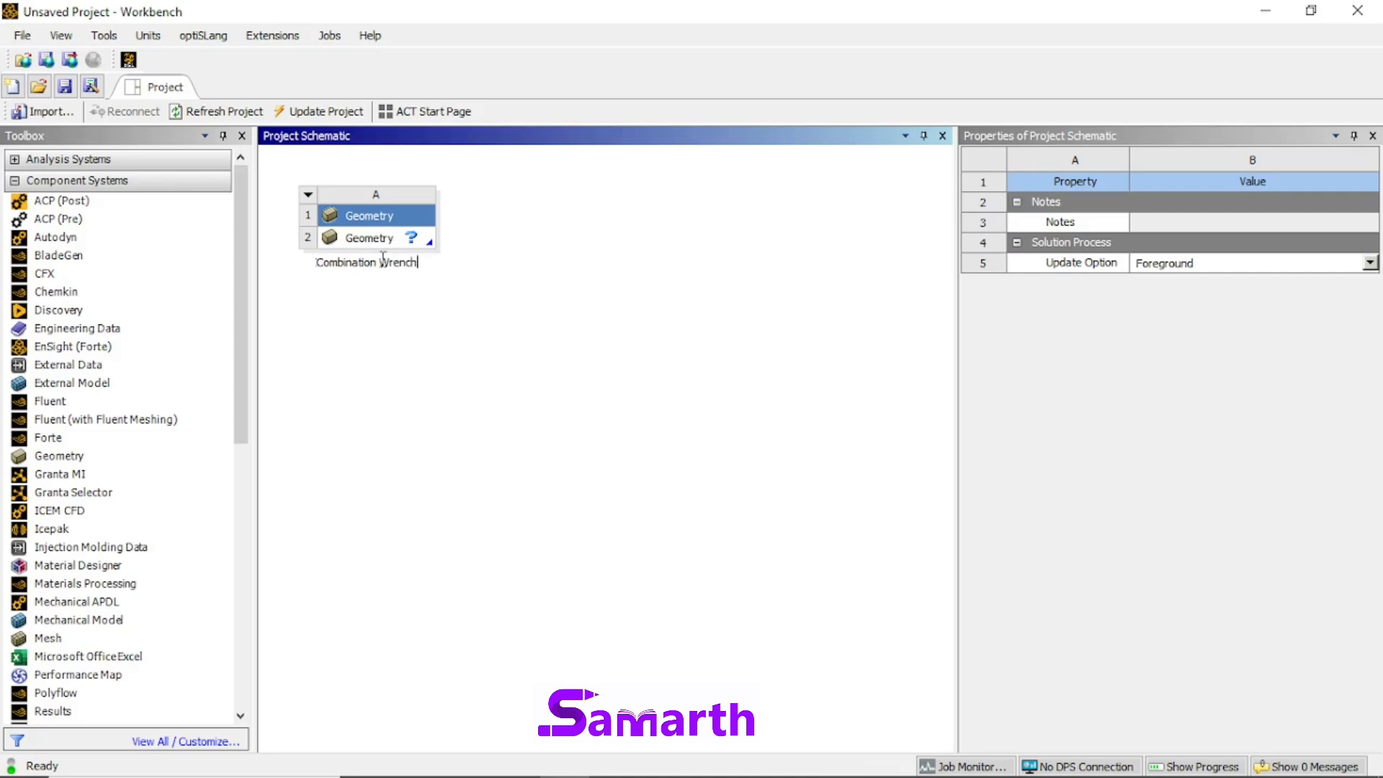
{"action": "left_click", "coordinate": [461, 252]}
Step: Set the analysis type of the Combination Wrench geometry cell to 2D
{"action": "left_click", "coordinate": [417, 241]}
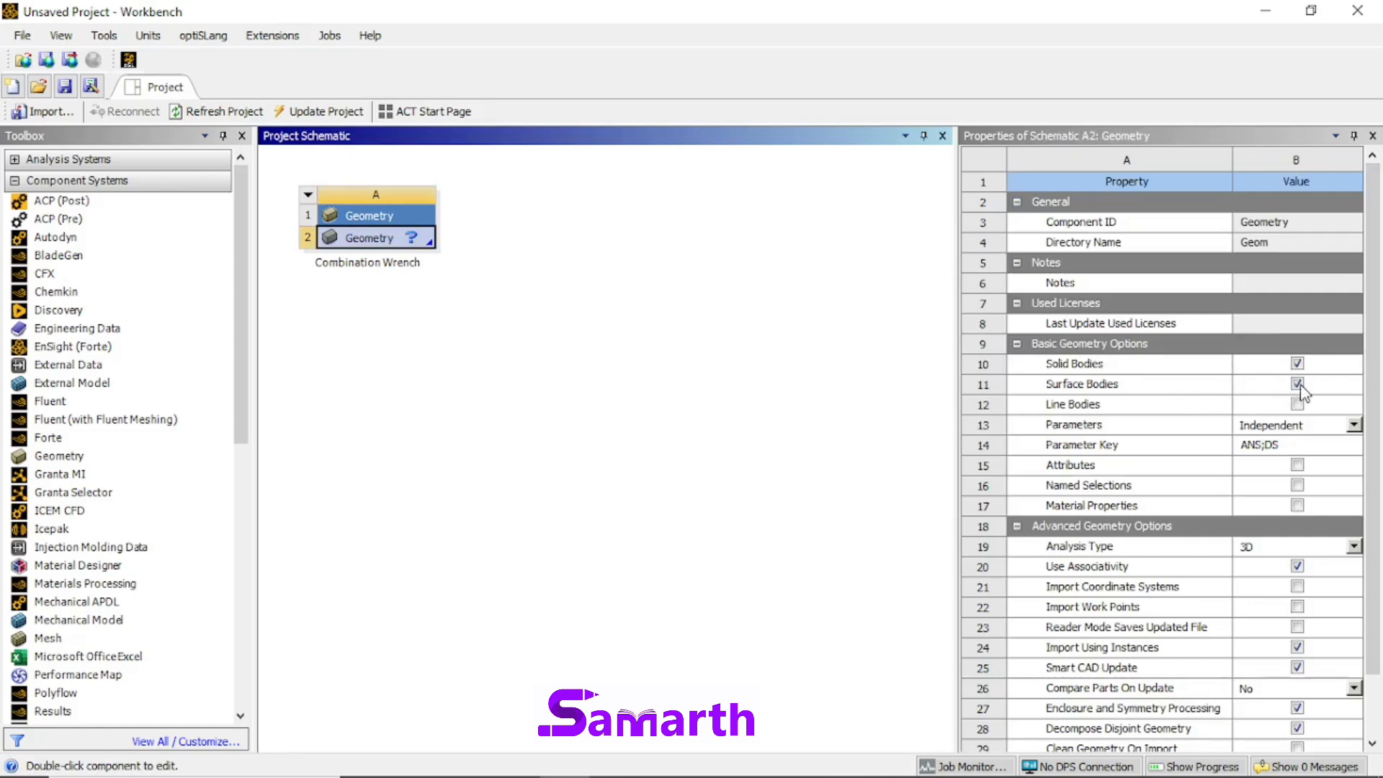
{"action": "left_click", "coordinate": [1294, 550]}
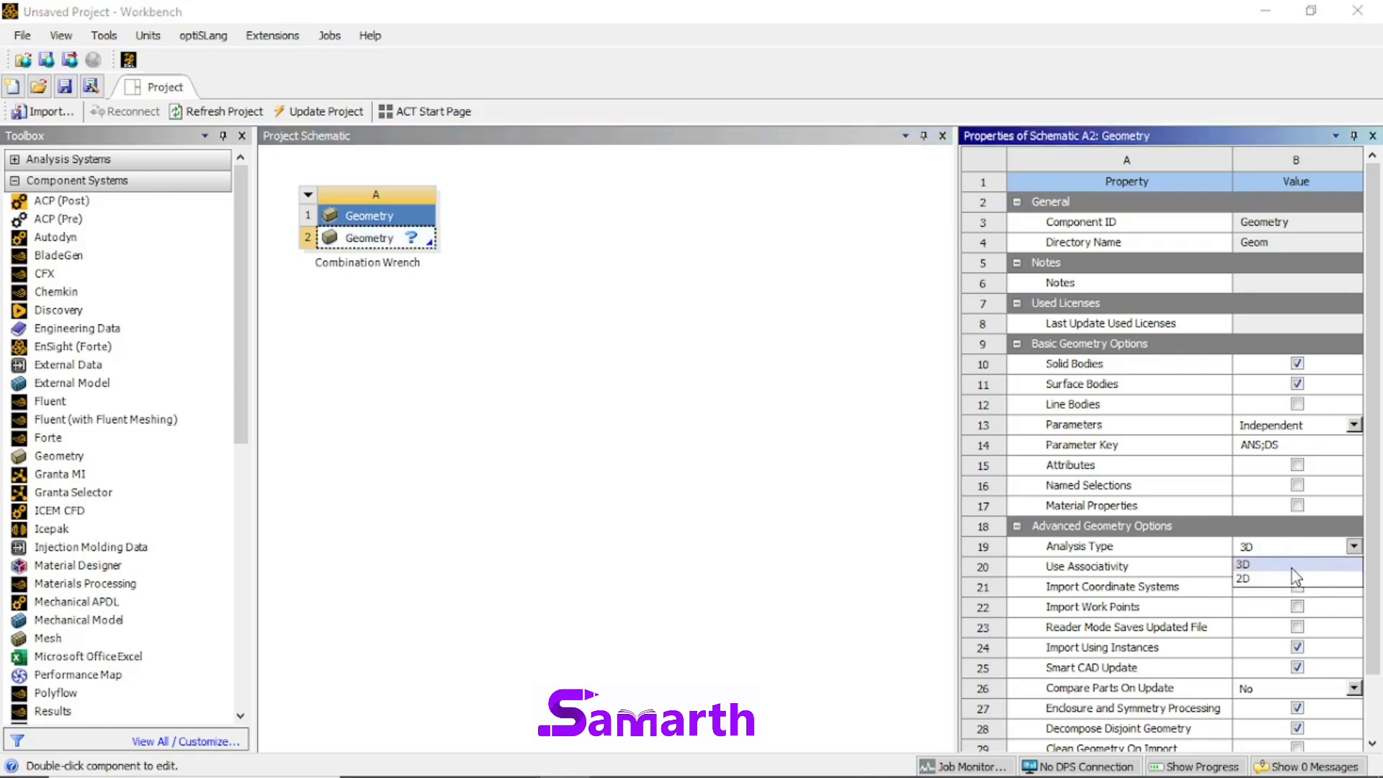
{"action": "left_click", "coordinate": [1289, 579]}
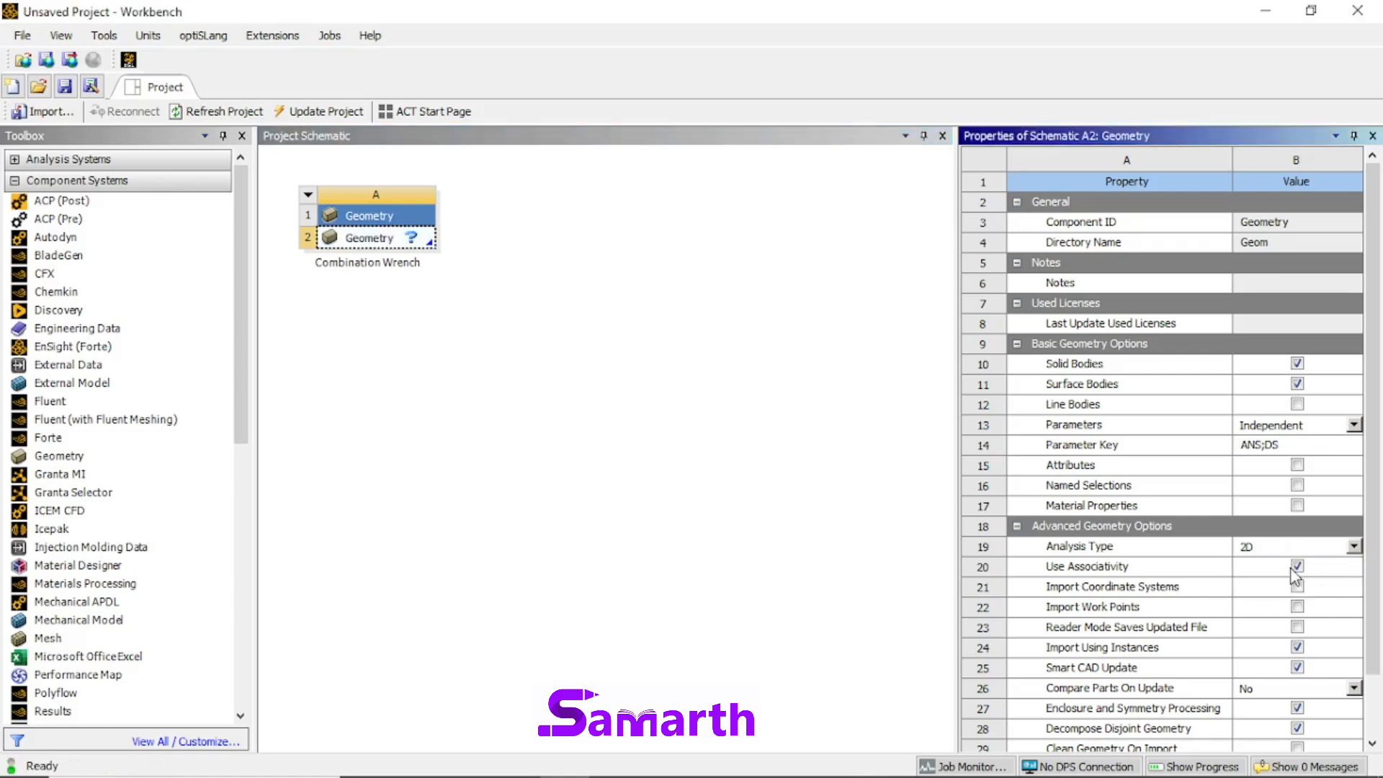
Step: Open the geometry cell as a new DesignModeler geometry
{"action": "left_click", "coordinate": [412, 245]}
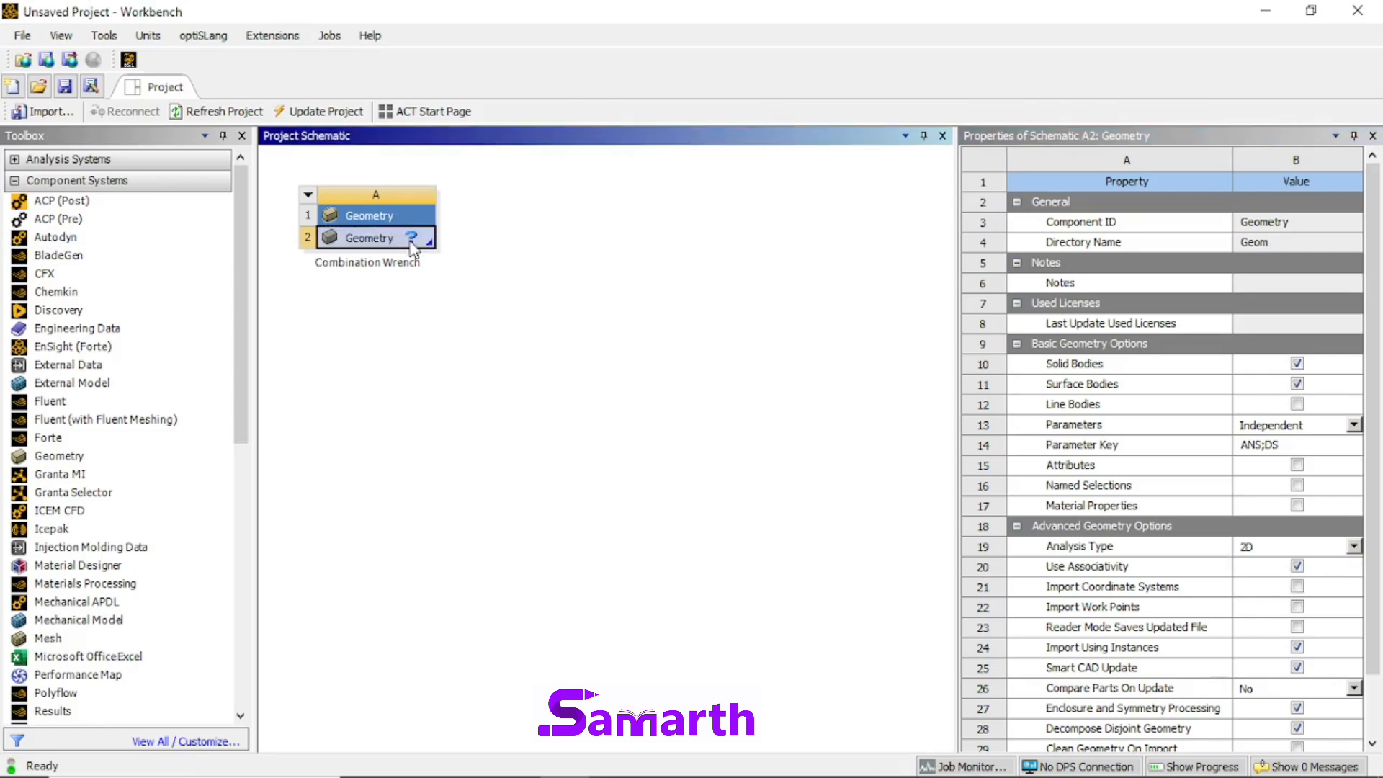
{"action": "right_click", "coordinate": [412, 245]}
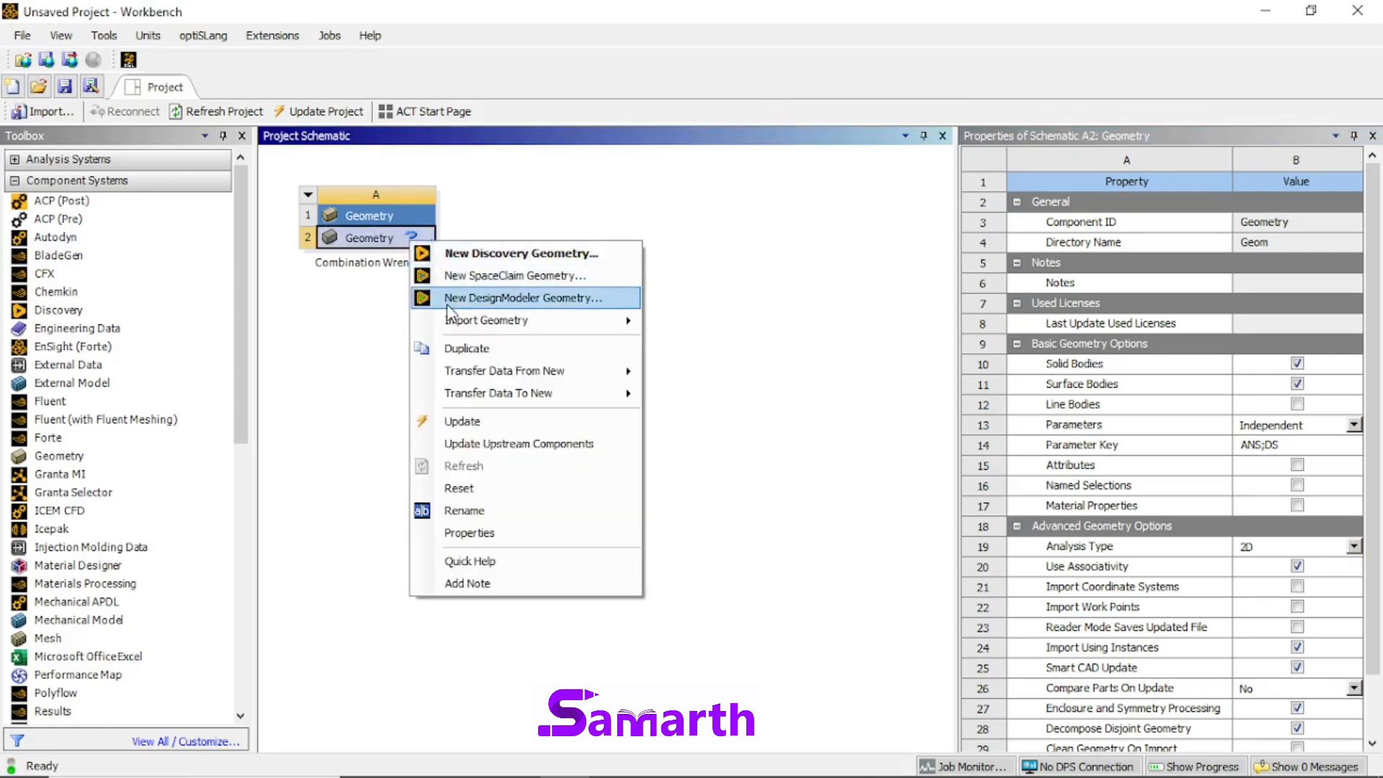
{"action": "left_click", "coordinate": [490, 297]}
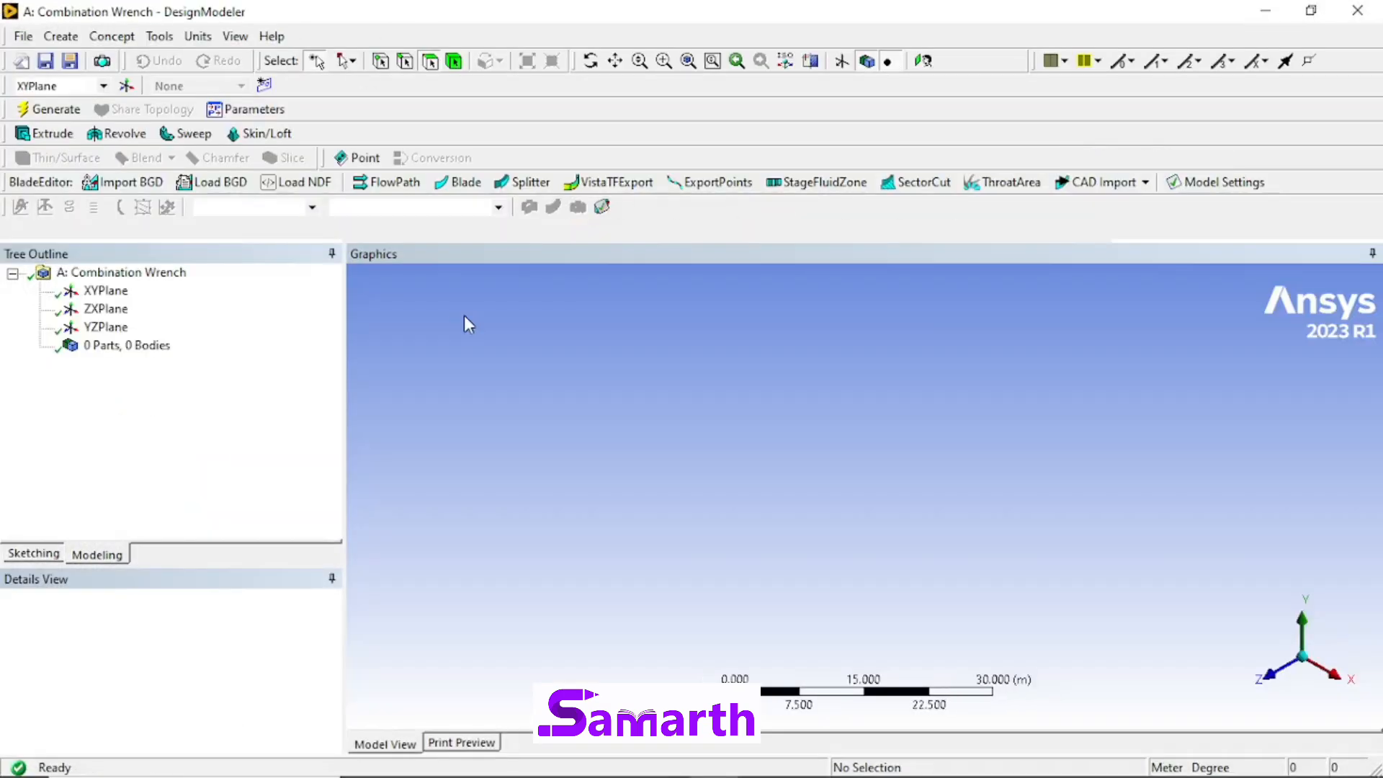
Step: Look straight at the XY plane in sketching mode and set the length units to millimeter
{"action": "left_click", "coordinate": [106, 290]}
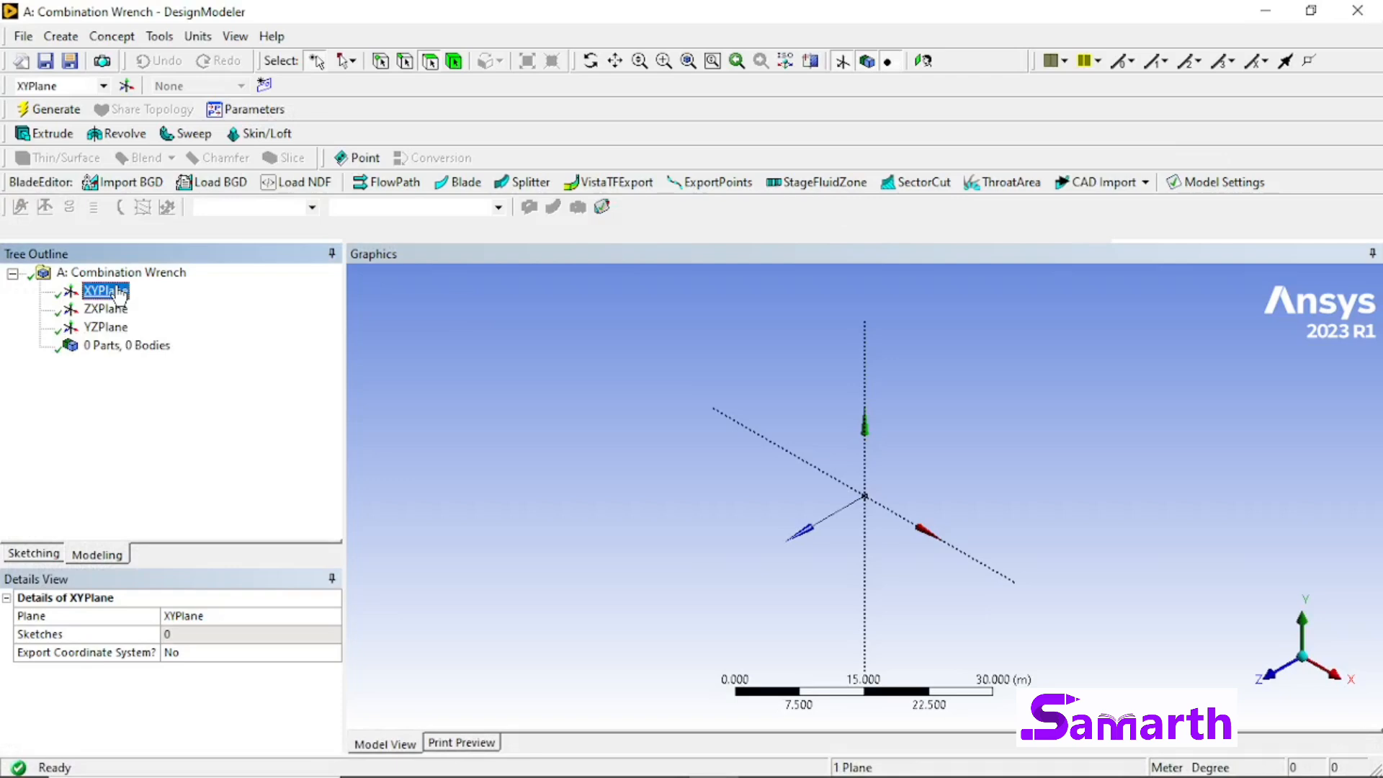
{"action": "right_click", "coordinate": [117, 293]}
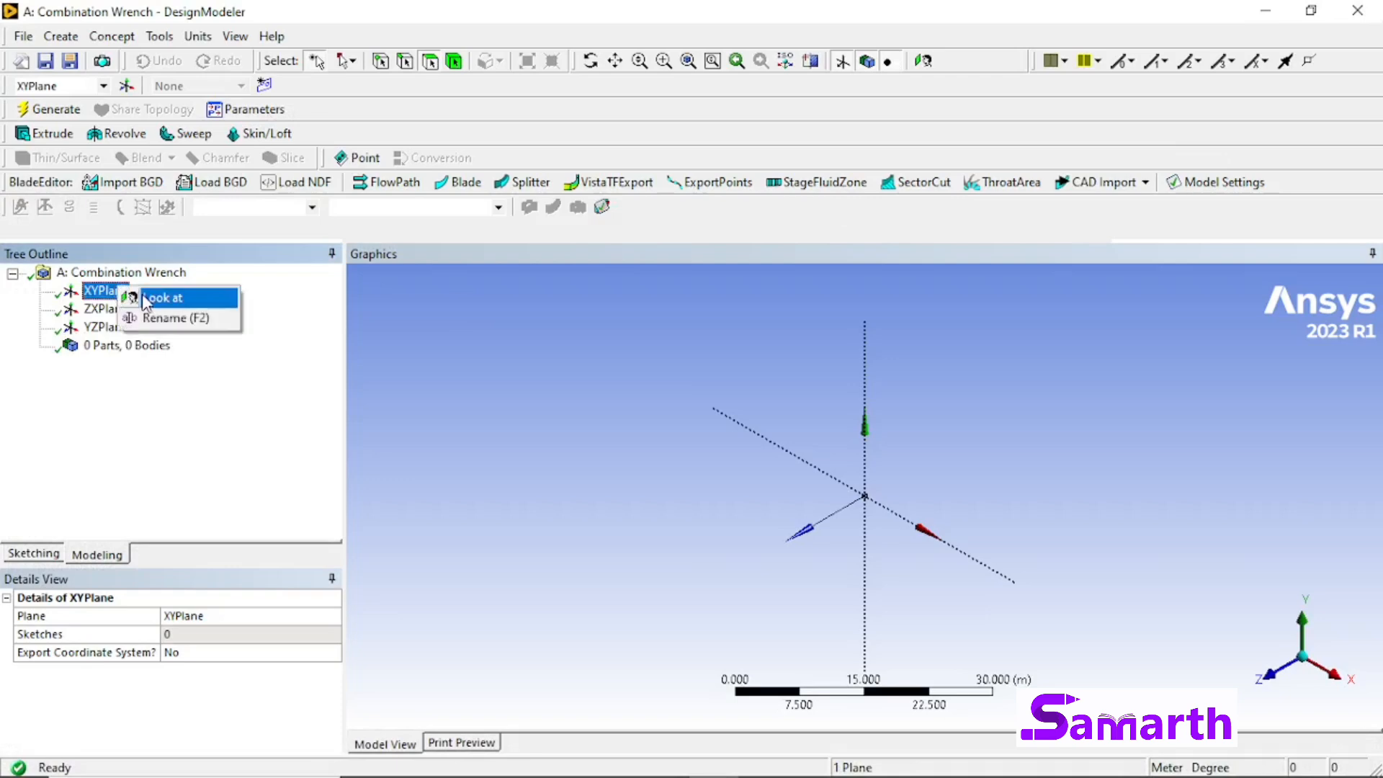
{"action": "left_click", "coordinate": [154, 298]}
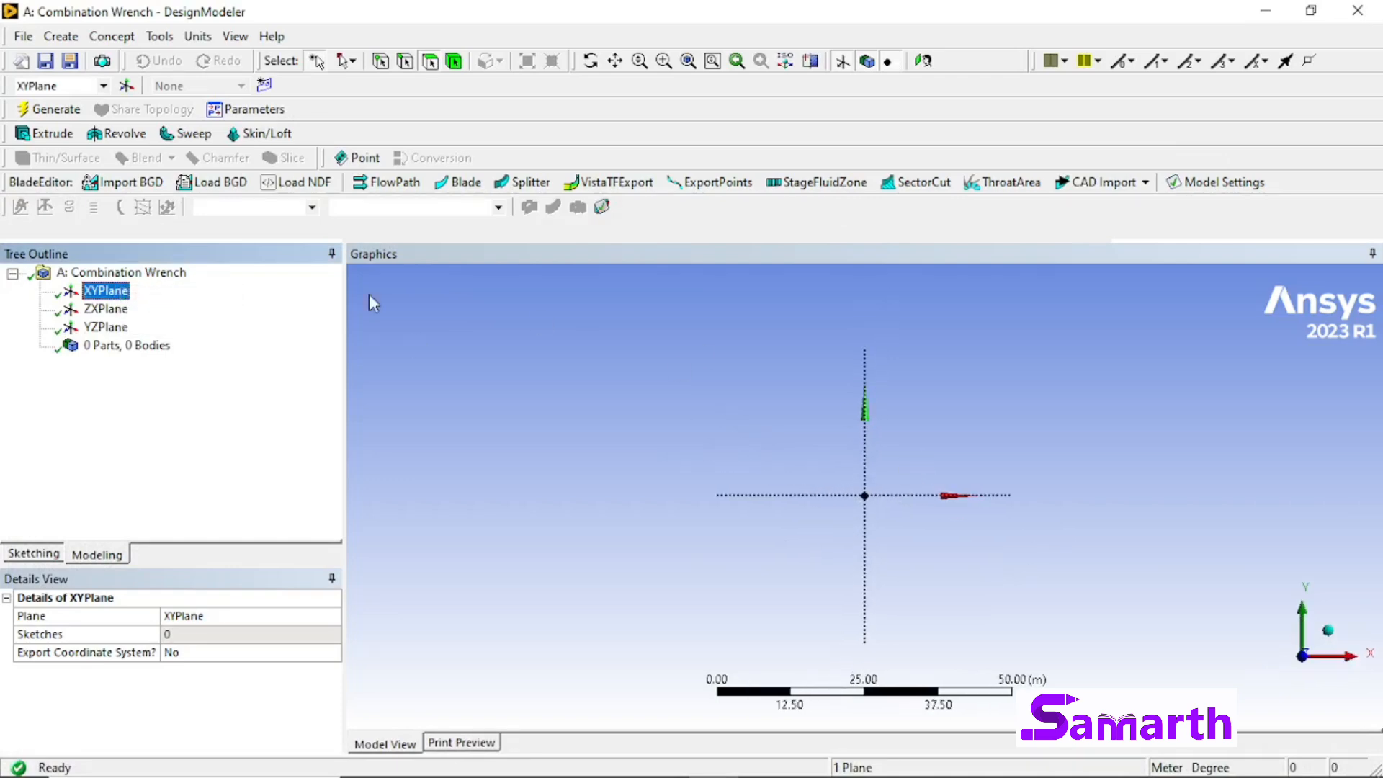
{"action": "left_click", "coordinate": [42, 554]}
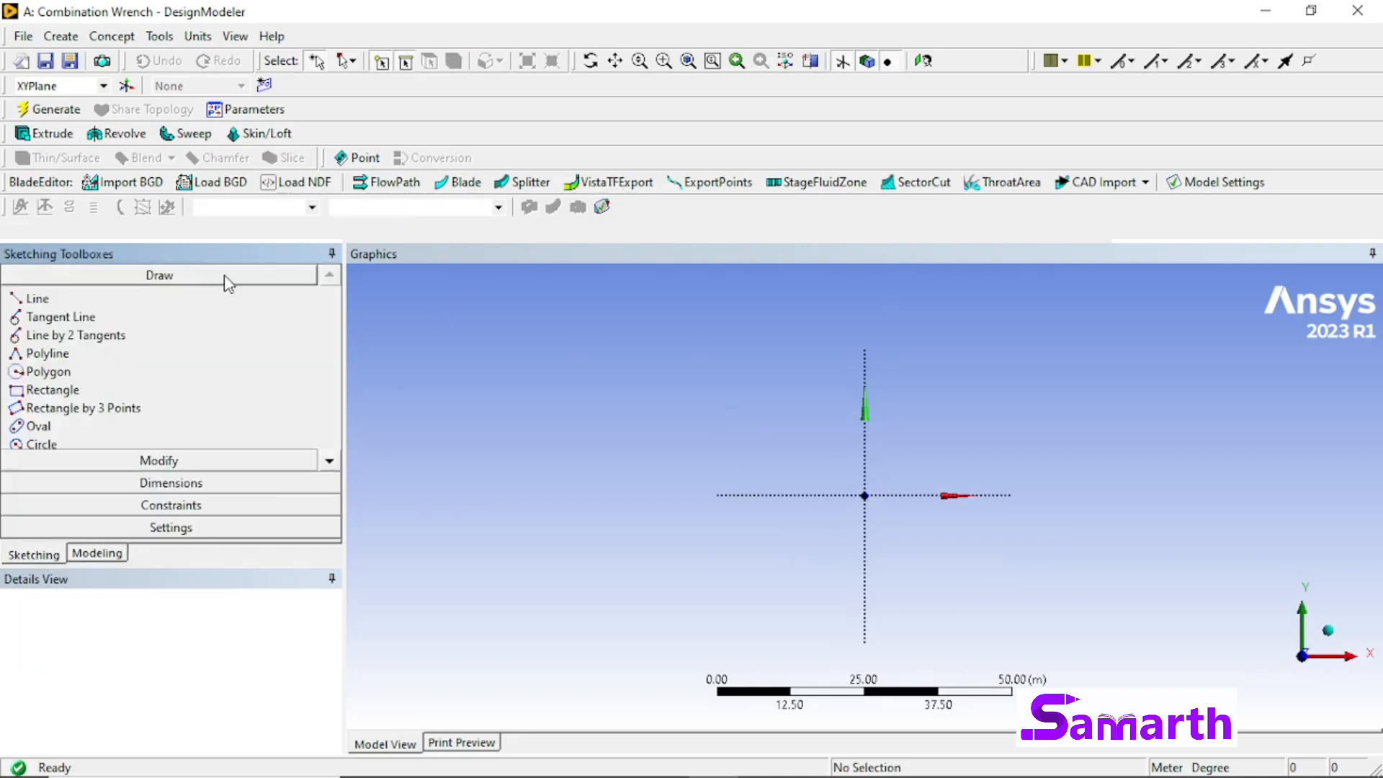
{"action": "left_click", "coordinate": [201, 40]}
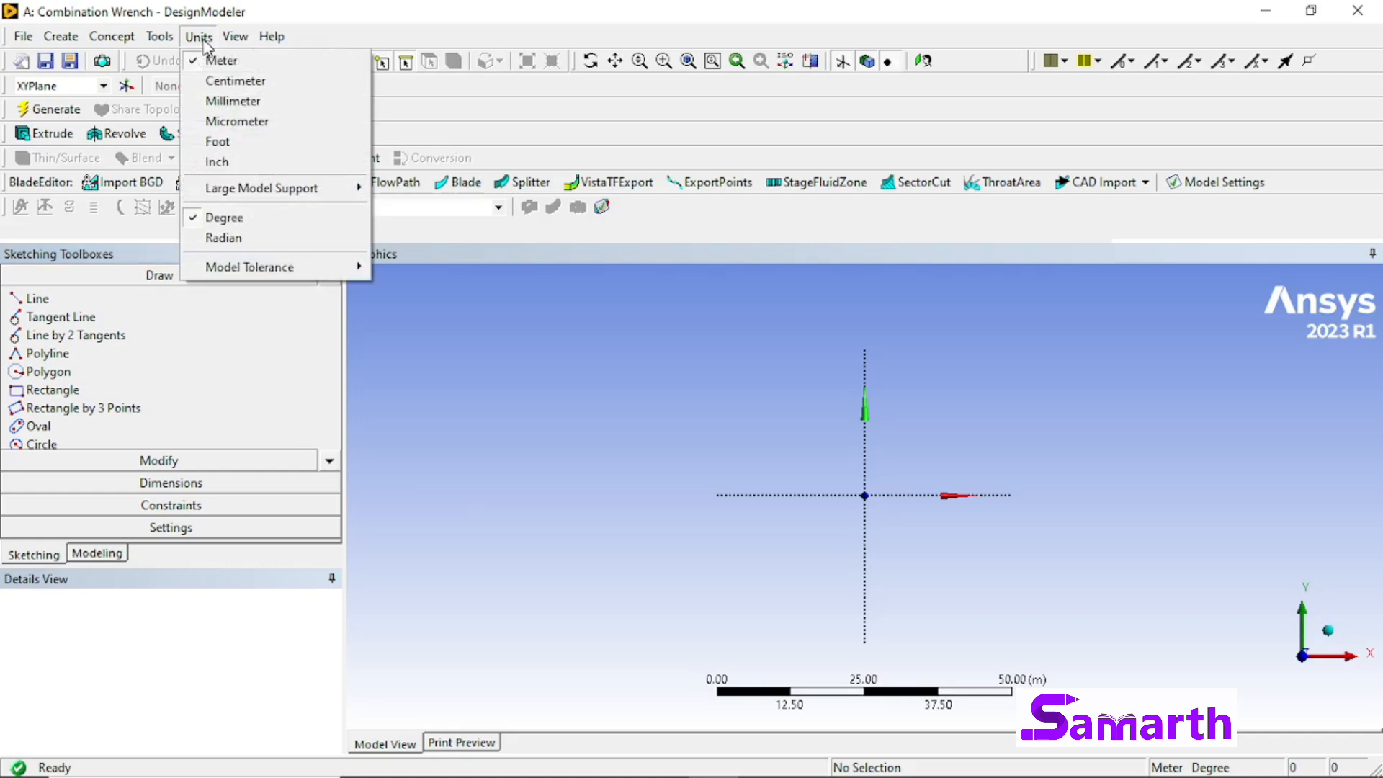
{"action": "left_click", "coordinate": [223, 103]}
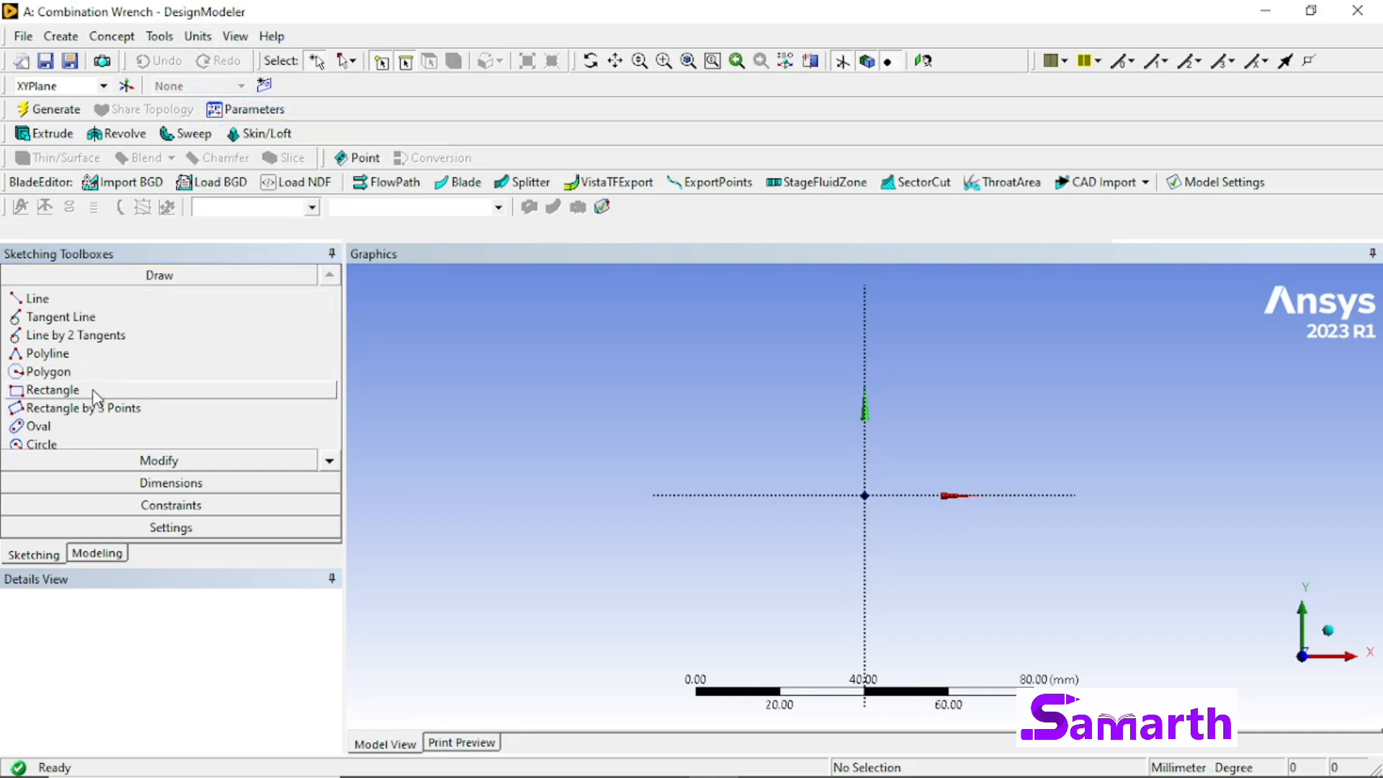
Step: Sketch a circle about 16 mm in radius centred on the origin of the XY plane
{"action": "left_click", "coordinate": [329, 460]}
{"action": "left_click", "coordinate": [99, 426]}
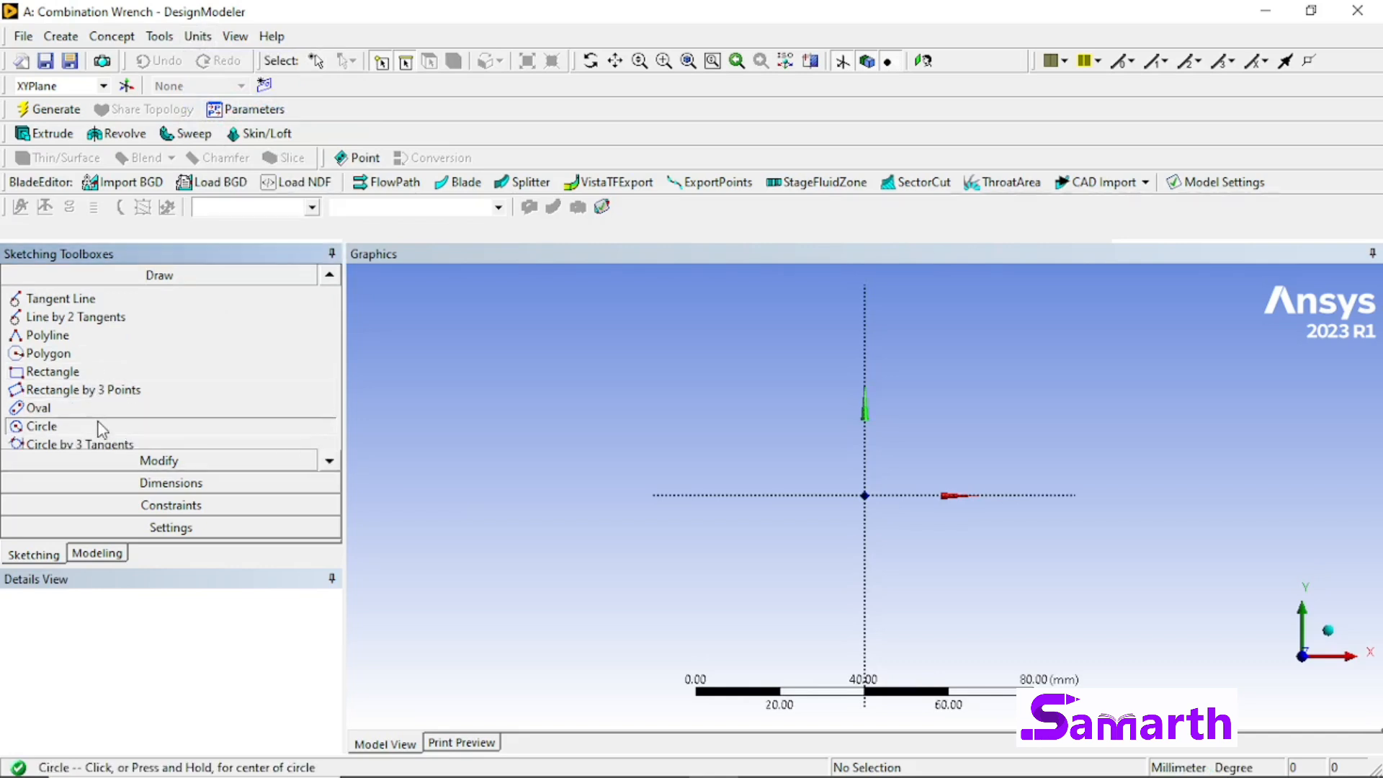
{"action": "left_click", "coordinate": [865, 494]}
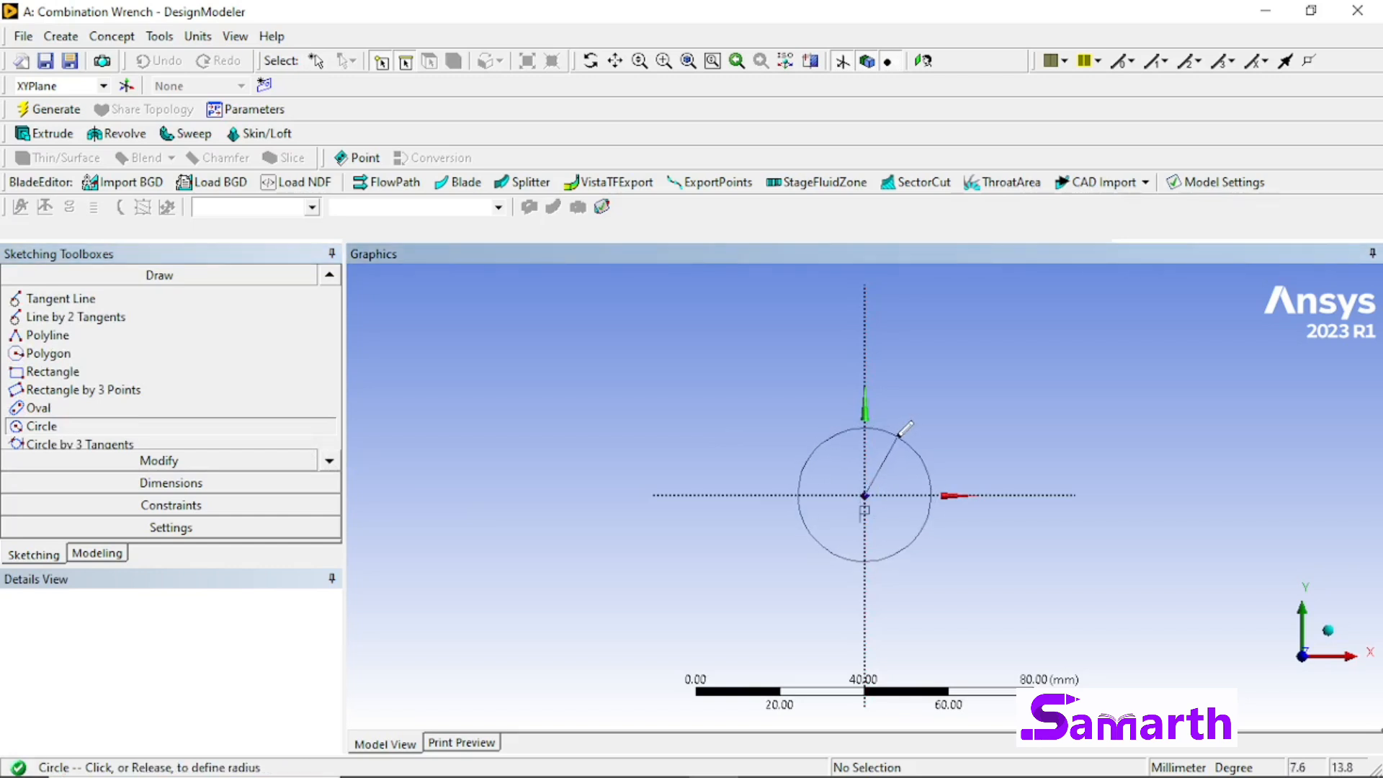
{"action": "left_click", "coordinate": [898, 435]}
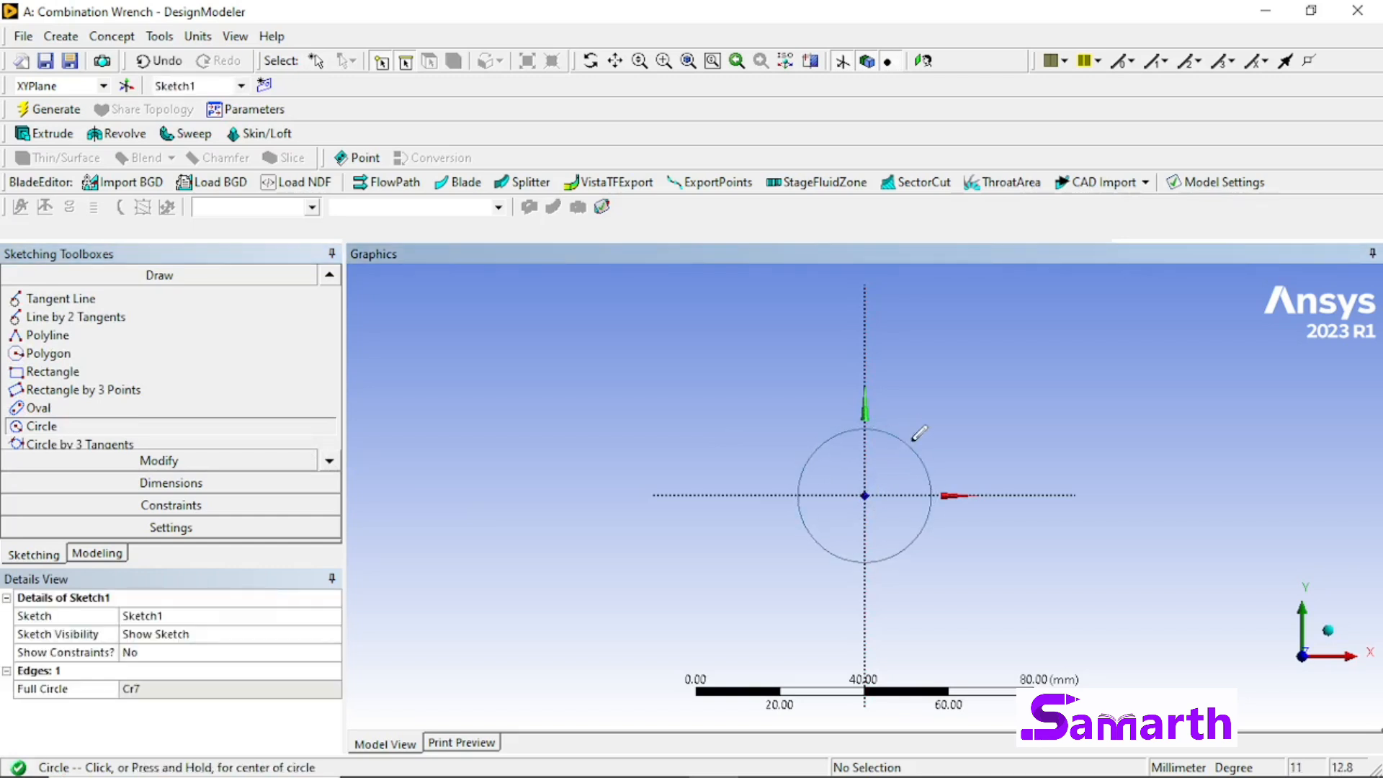
Step: Add a radius dimension to the circle at the origin and set it to 10 mm
{"action": "left_click", "coordinate": [244, 475]}
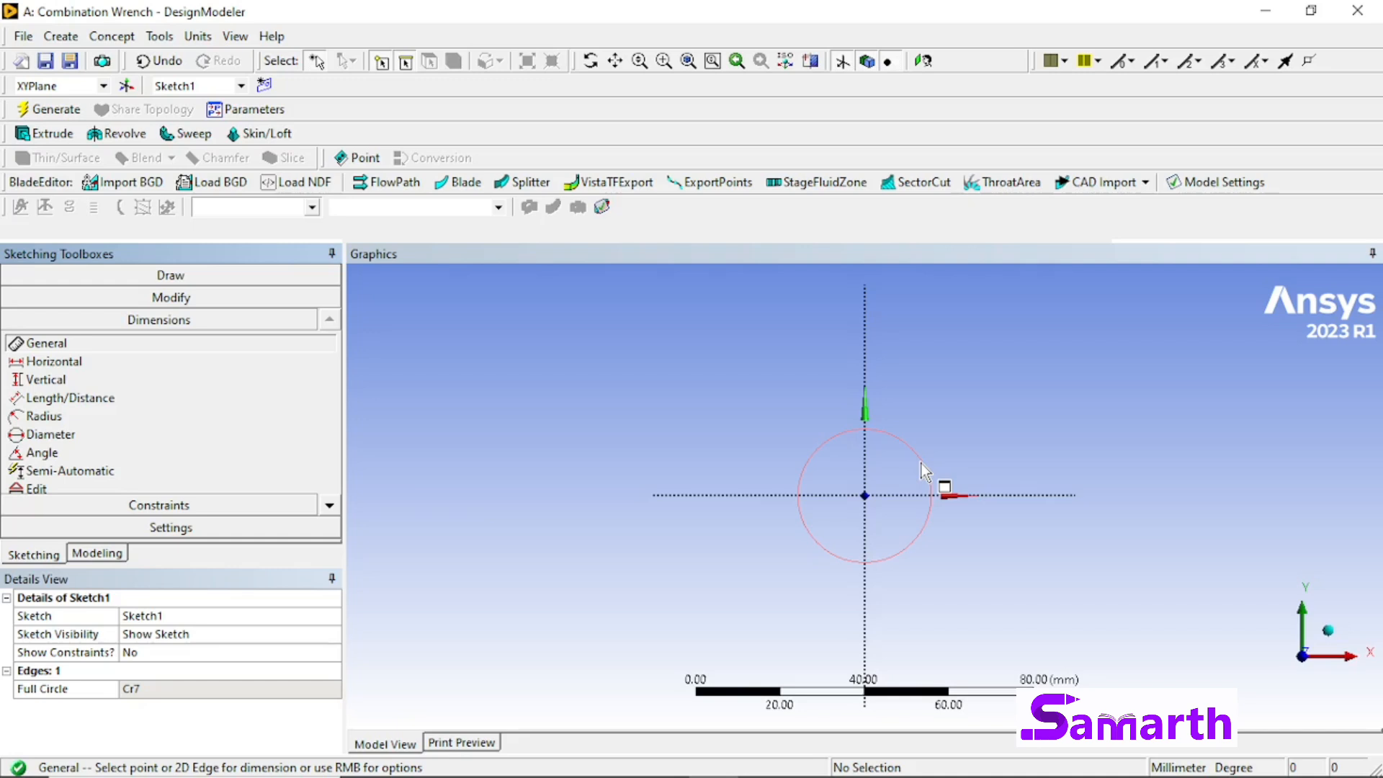
{"action": "left_click", "coordinate": [72, 417]}
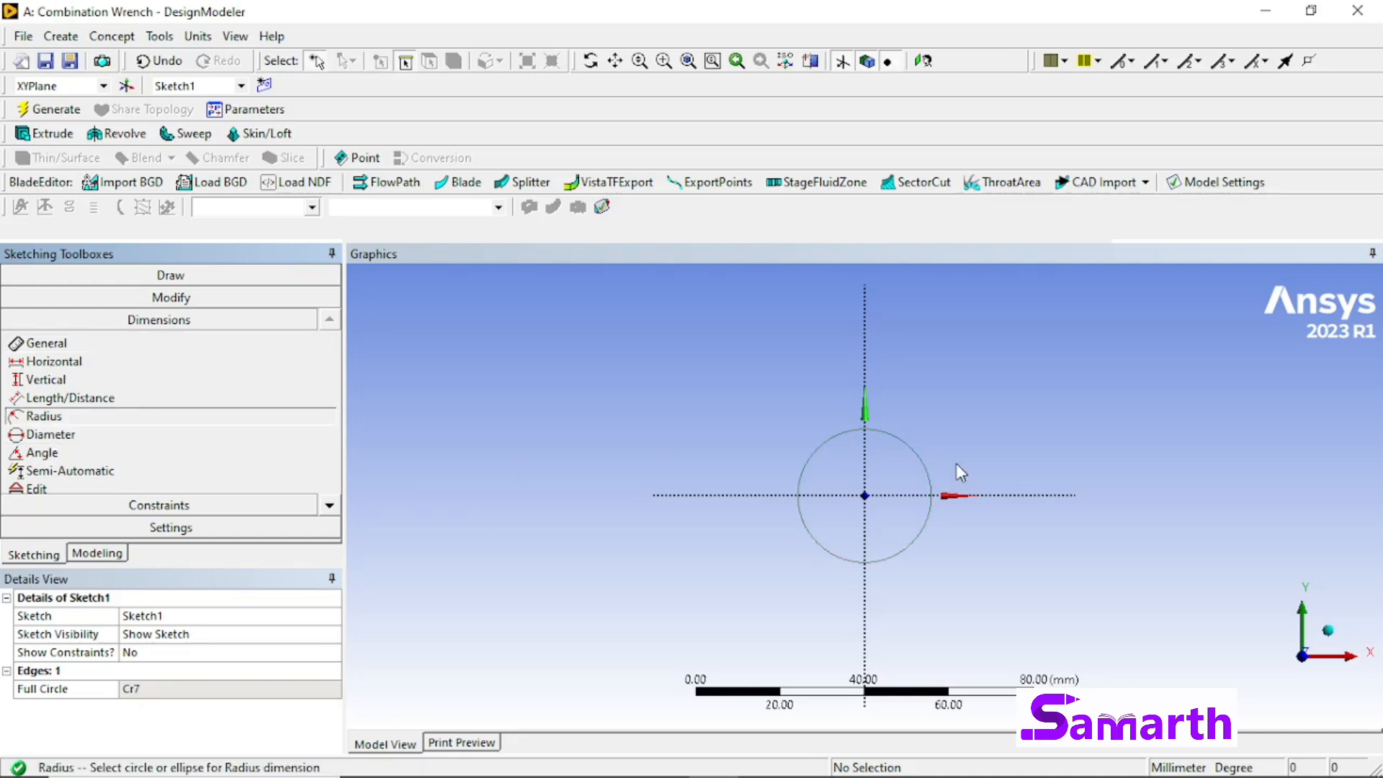
{"action": "left_click", "coordinate": [919, 466]}
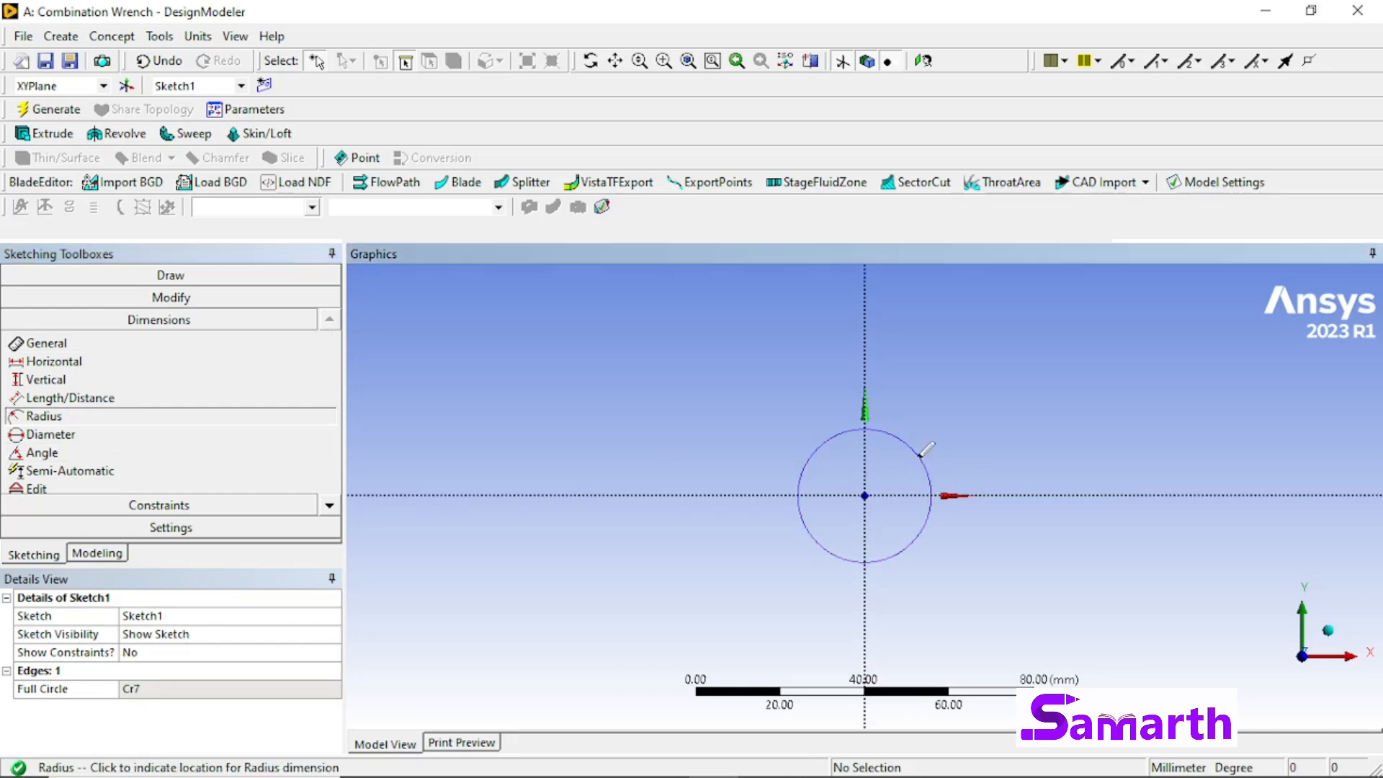
{"action": "left_click", "coordinate": [960, 415]}
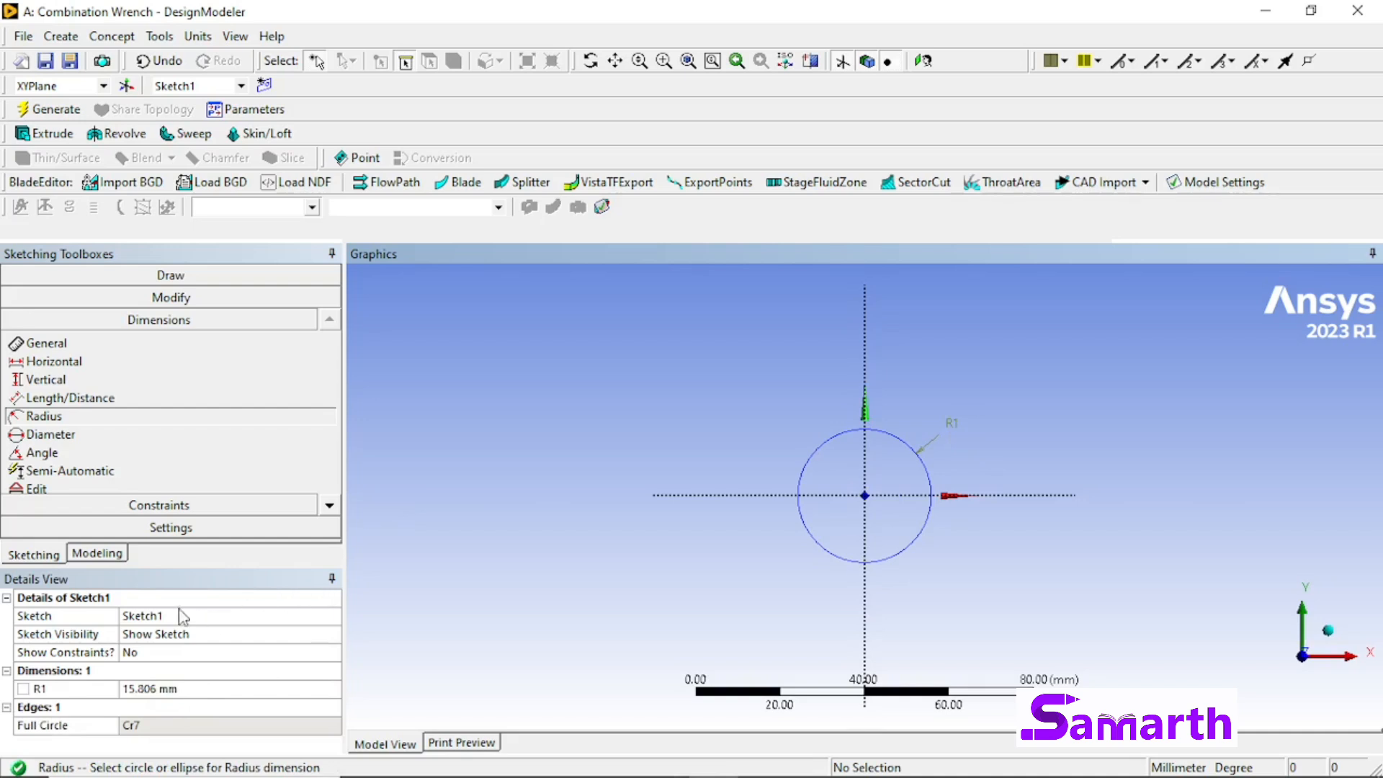
{"action": "left_click", "coordinate": [183, 688]}
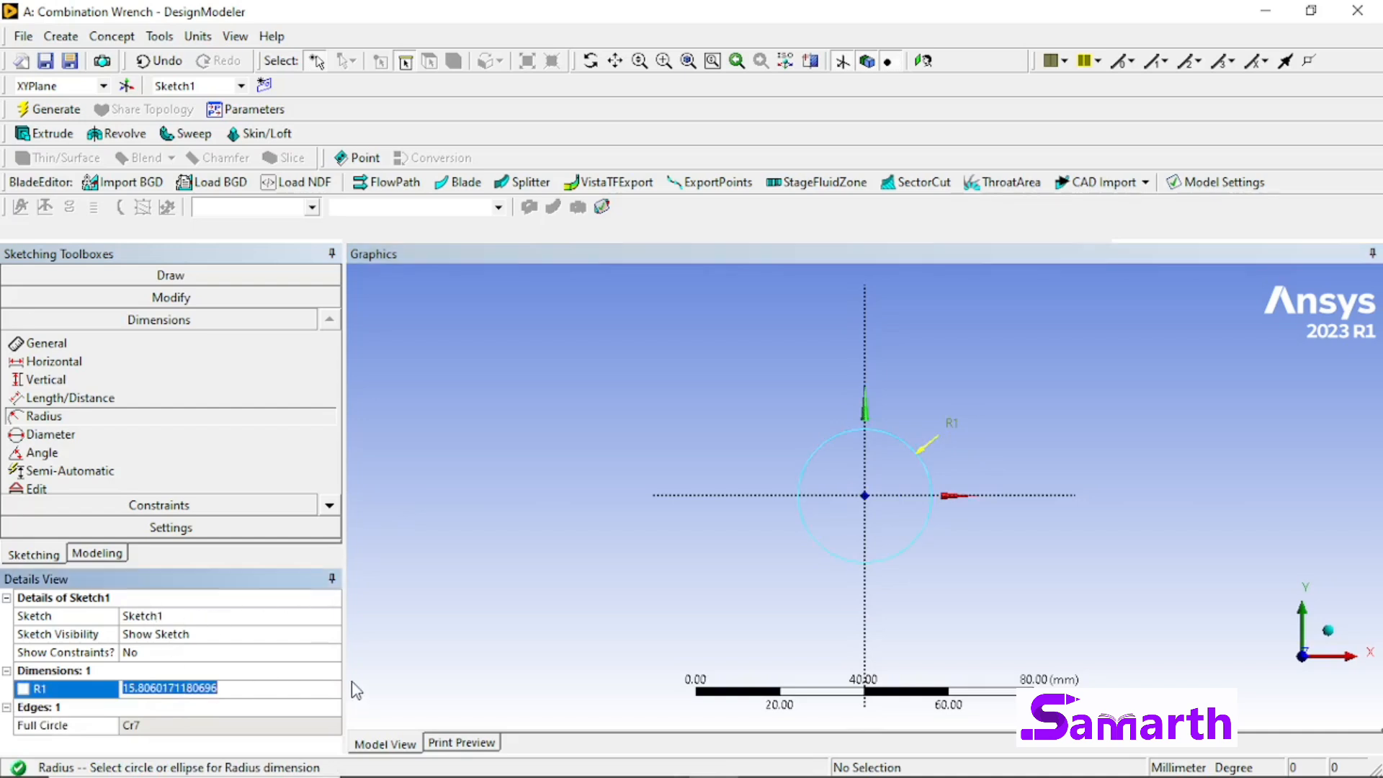
{"action": "type", "text": "10"}
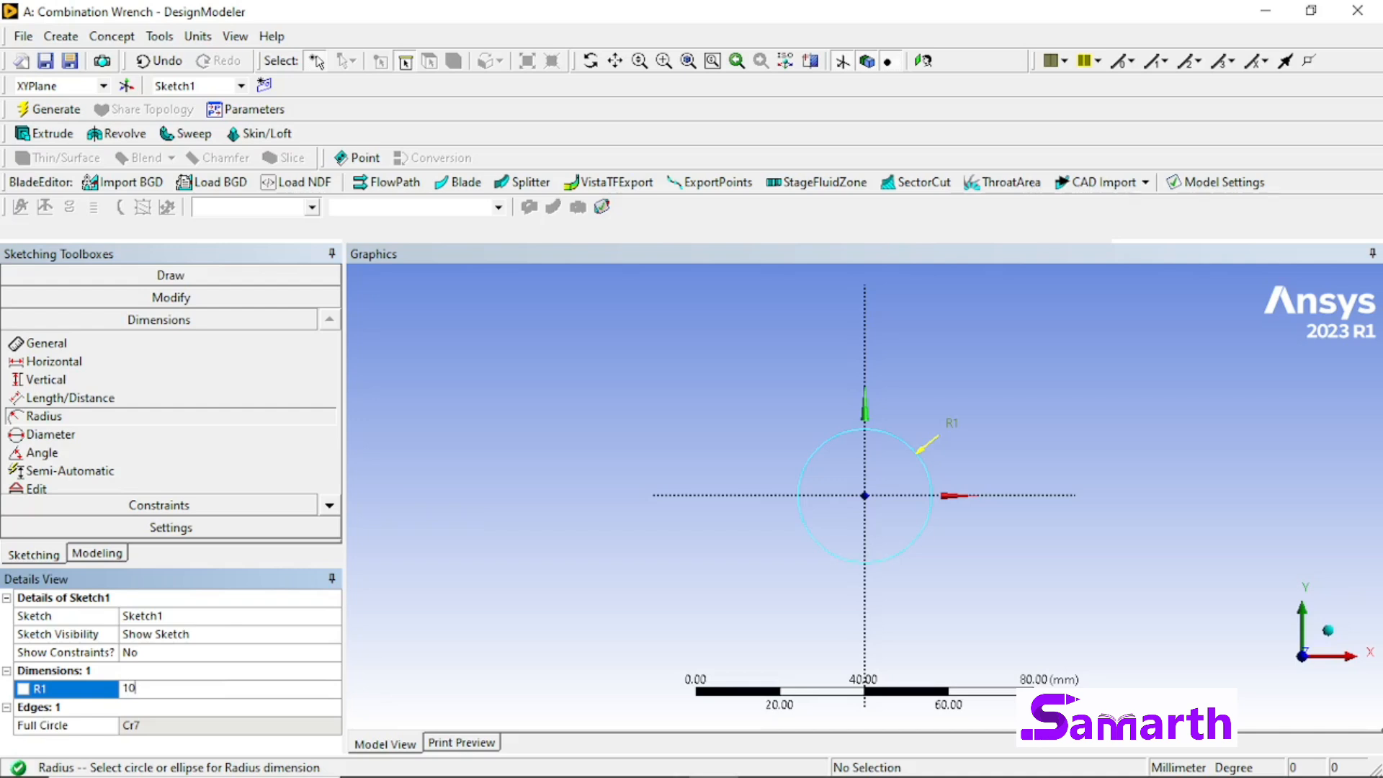
{"action": "key", "text": "Return"}
Step: Sketch a second circle about 10 mm in radius, centred on the negative X axis about 46 mm from the origin
{"action": "right_click", "coordinate": [624, 547]}
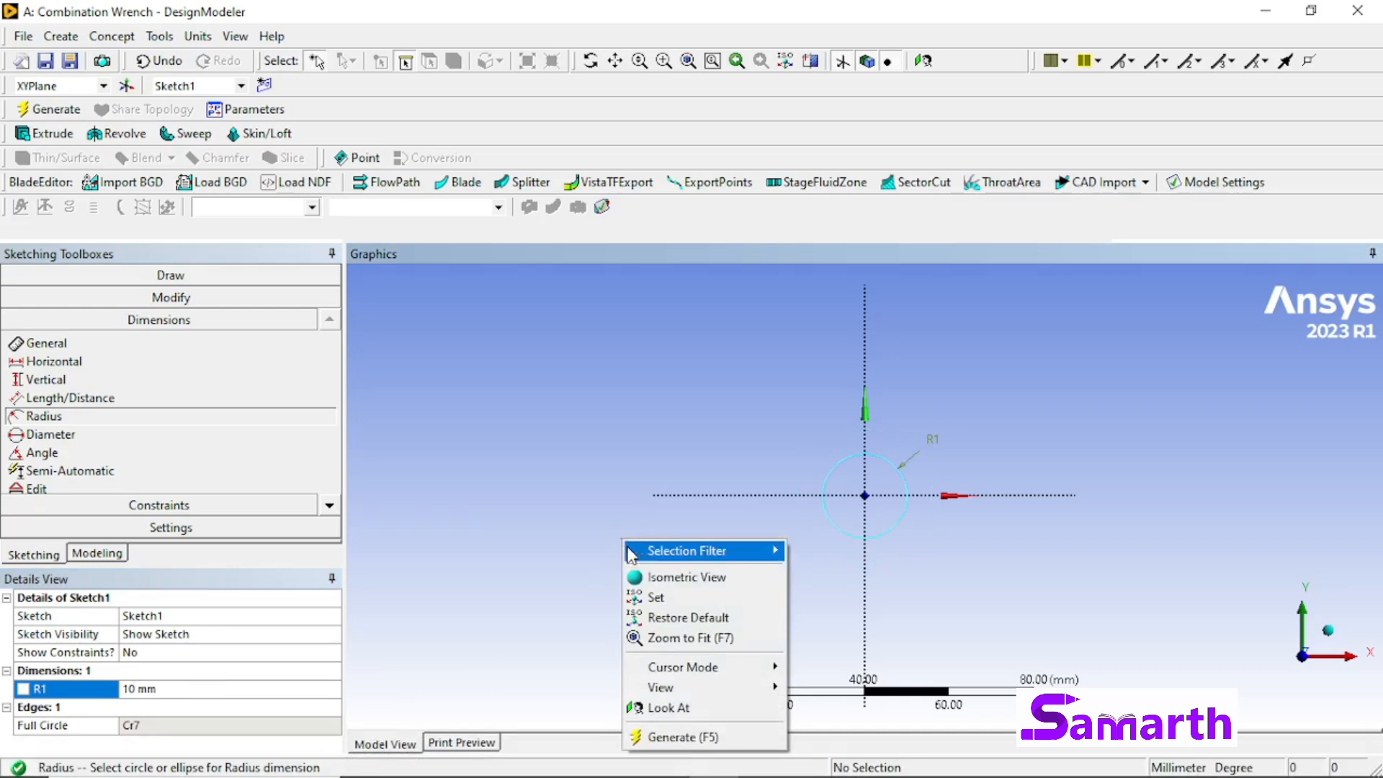
{"action": "left_click", "coordinate": [655, 640]}
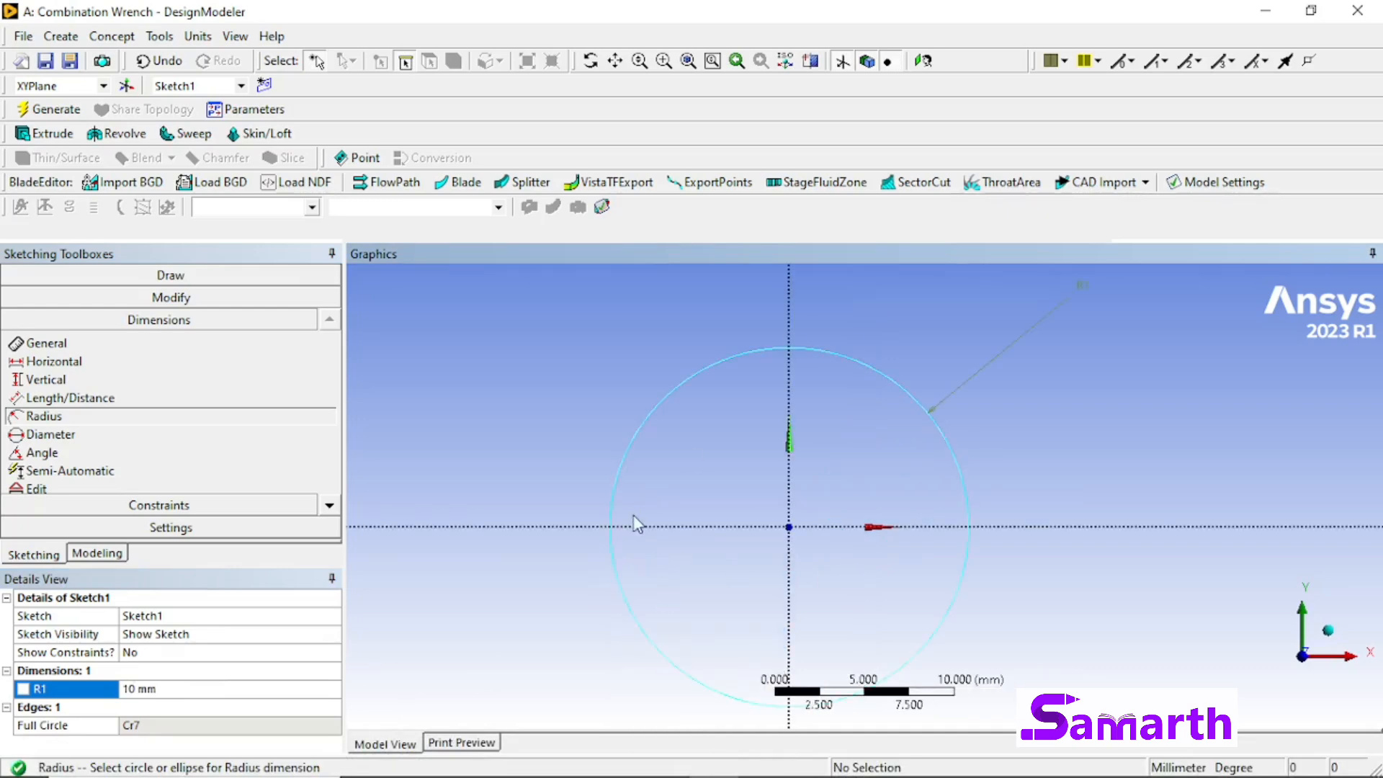
{"action": "scroll", "coordinate": [627, 553], "scroll_direction": "down", "scroll_amount": 5}
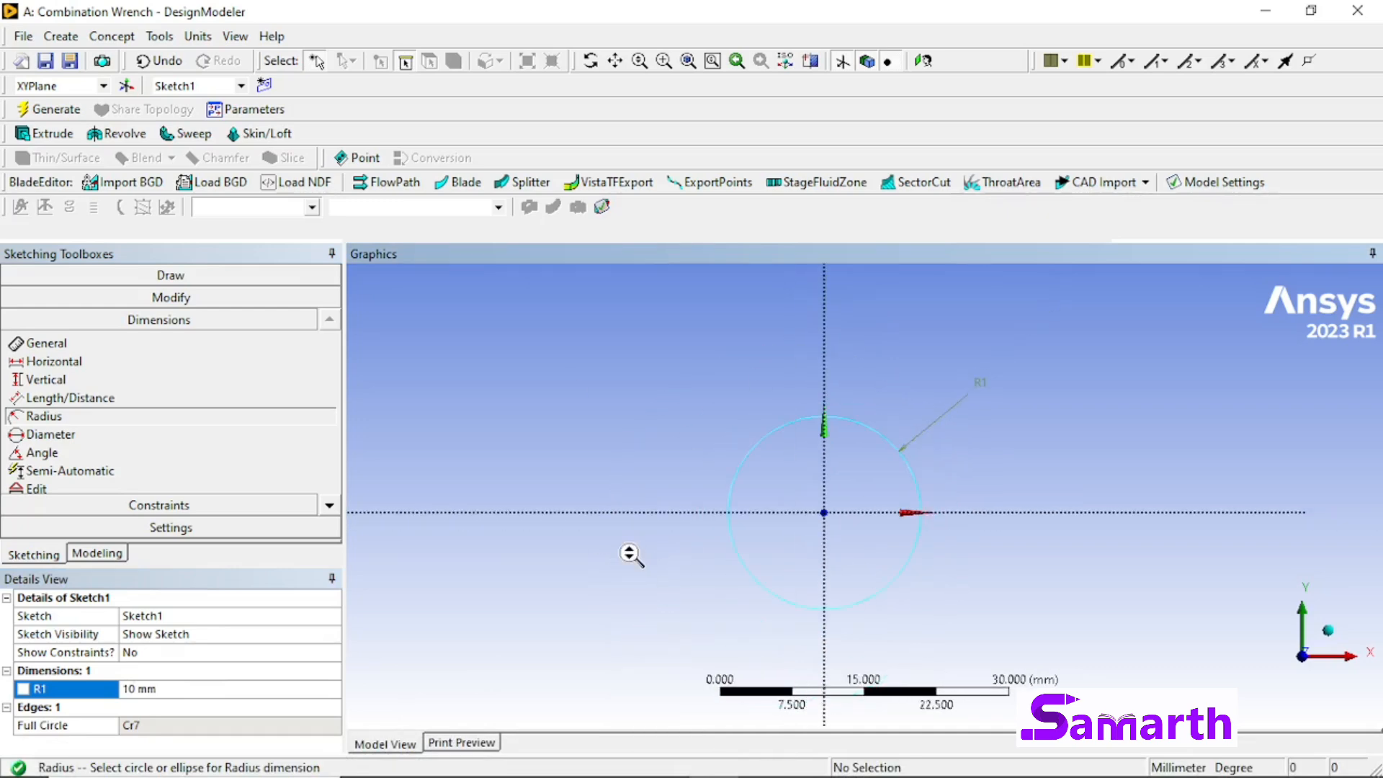
{"action": "scroll", "coordinate": [627, 540], "scroll_direction": "down", "scroll_amount": 1}
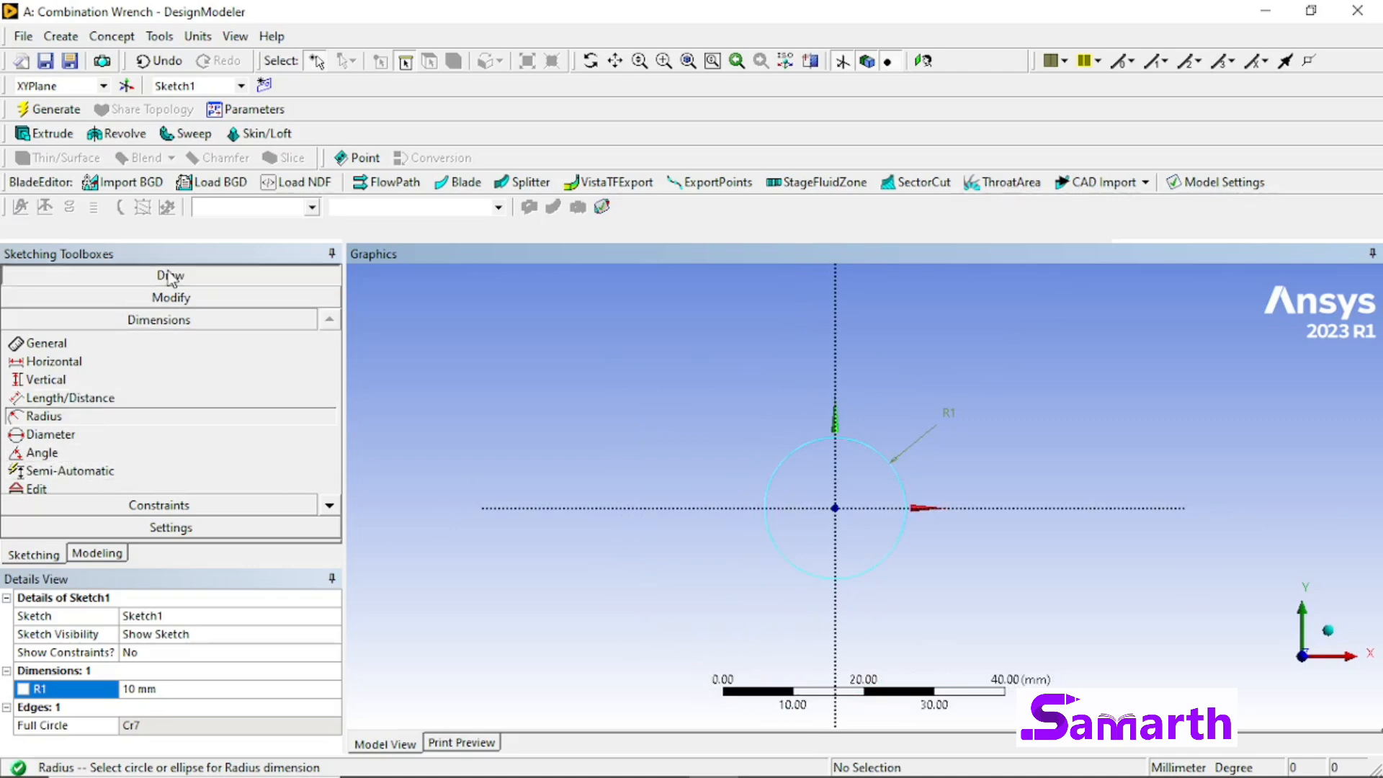
{"action": "left_click", "coordinate": [165, 275]}
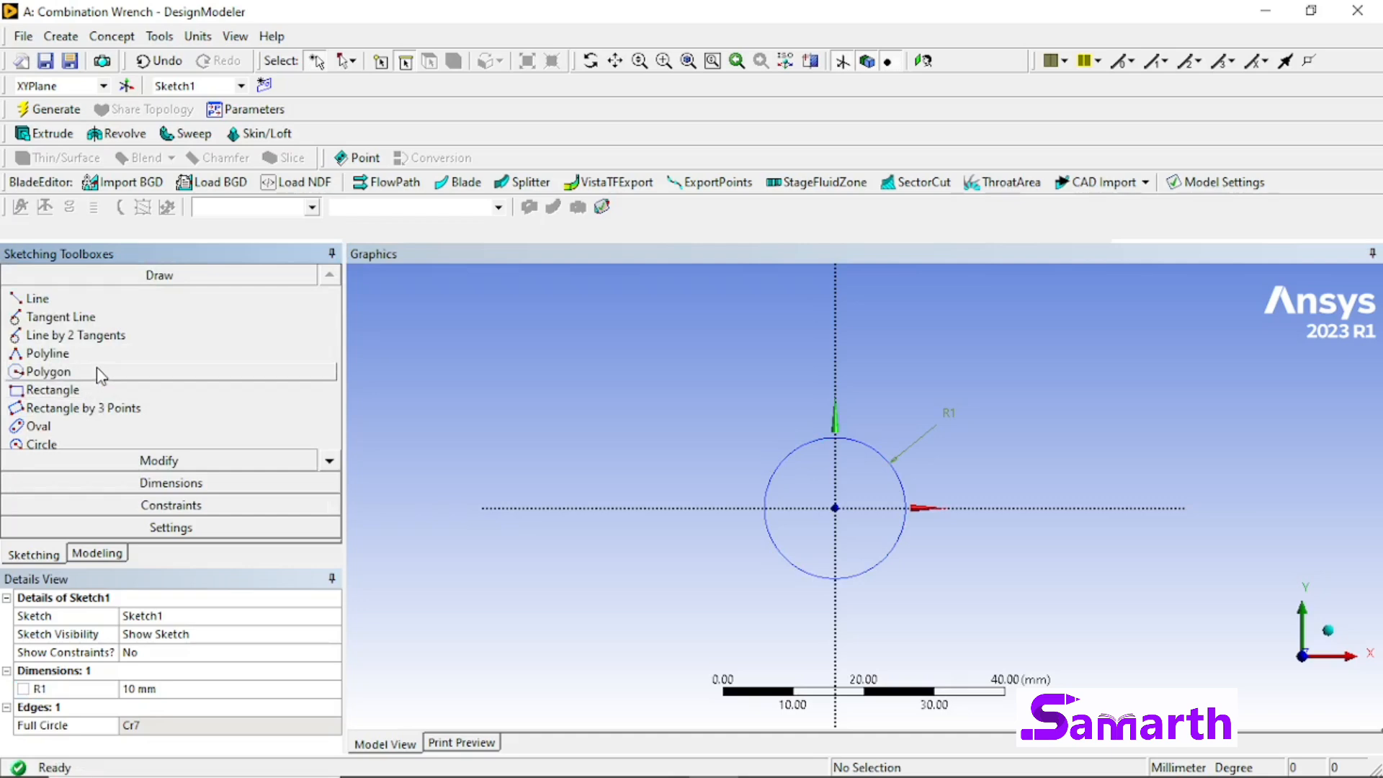
{"action": "left_click", "coordinate": [329, 461]}
{"action": "left_click", "coordinate": [136, 428]}
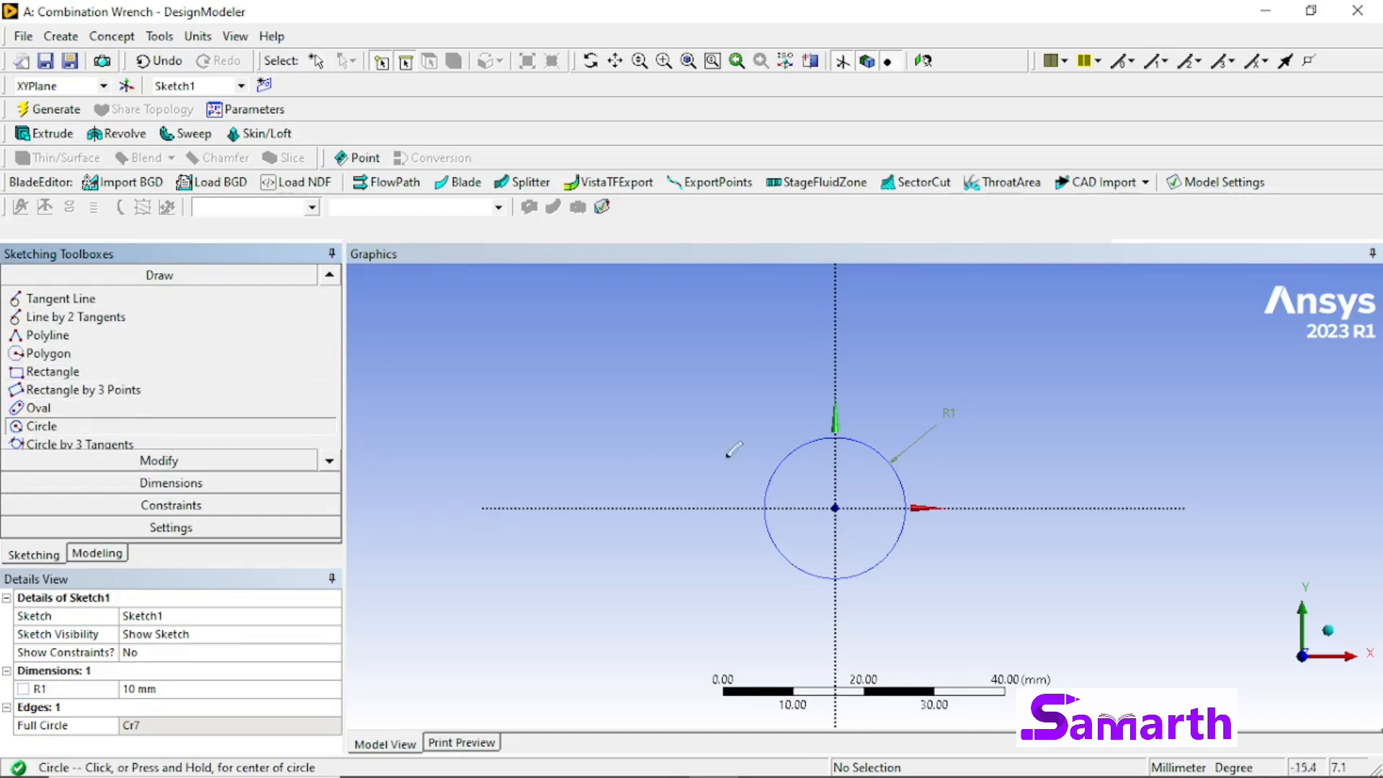
{"action": "left_click", "coordinate": [510, 508]}
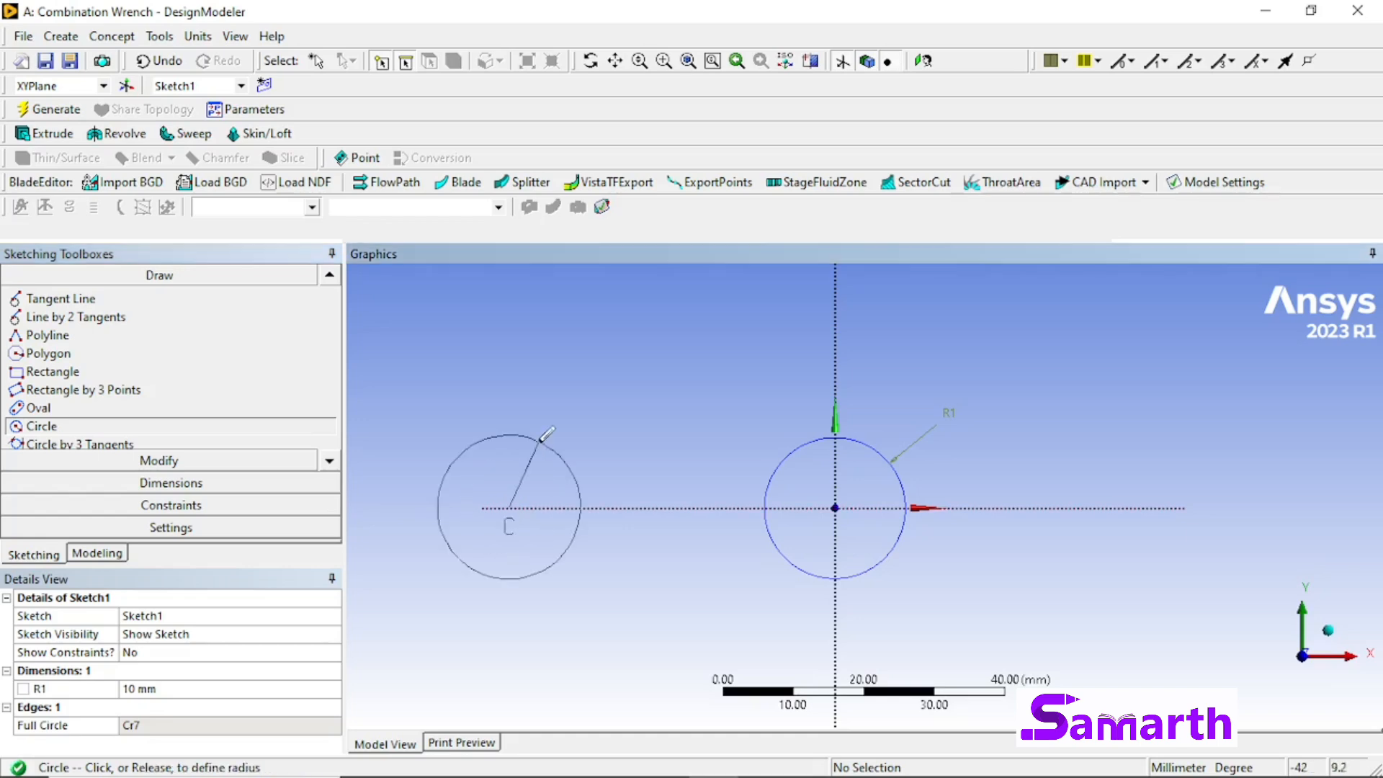
{"action": "left_click", "coordinate": [541, 440]}
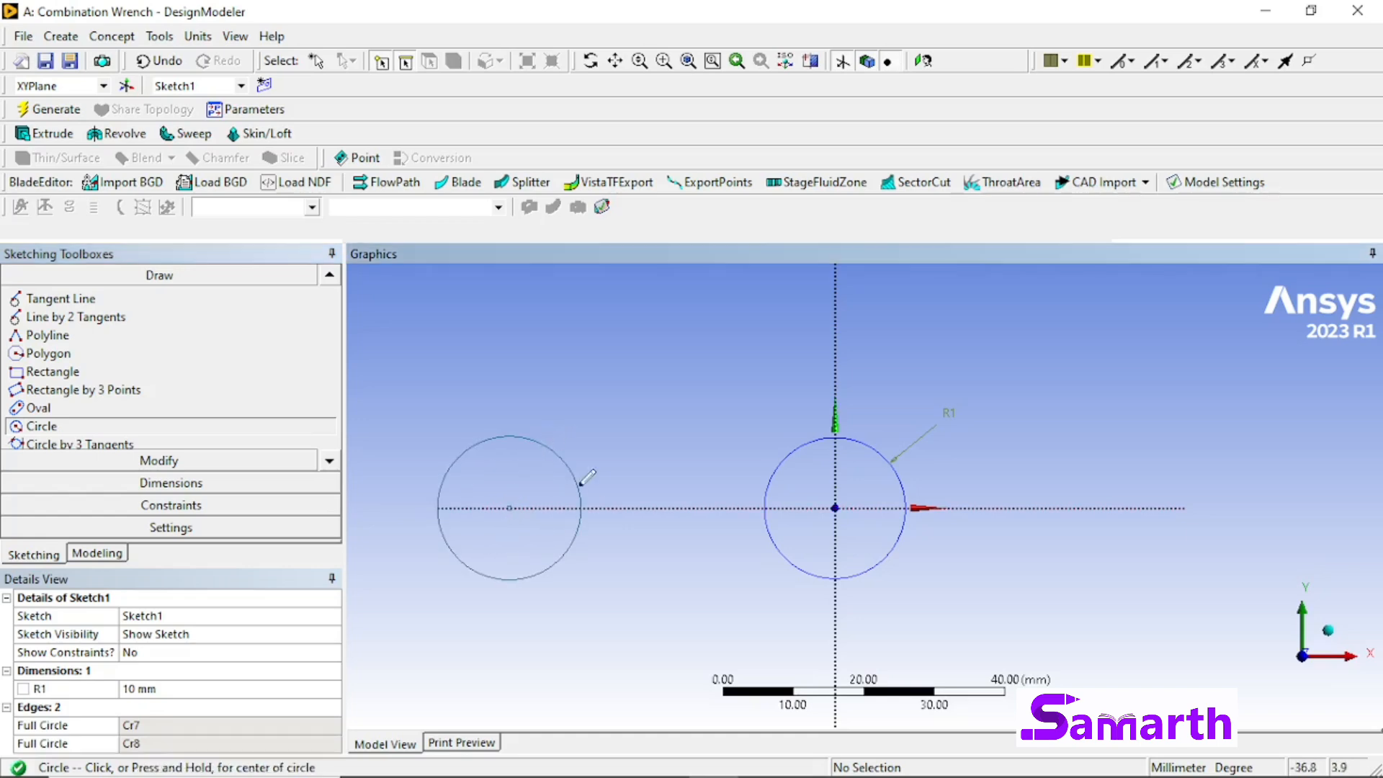
Step: Add a radius dimension to the second circle on the negative X axis and set it to 12.5 mm
{"action": "left_click", "coordinate": [203, 484]}
{"action": "left_click", "coordinate": [170, 419]}
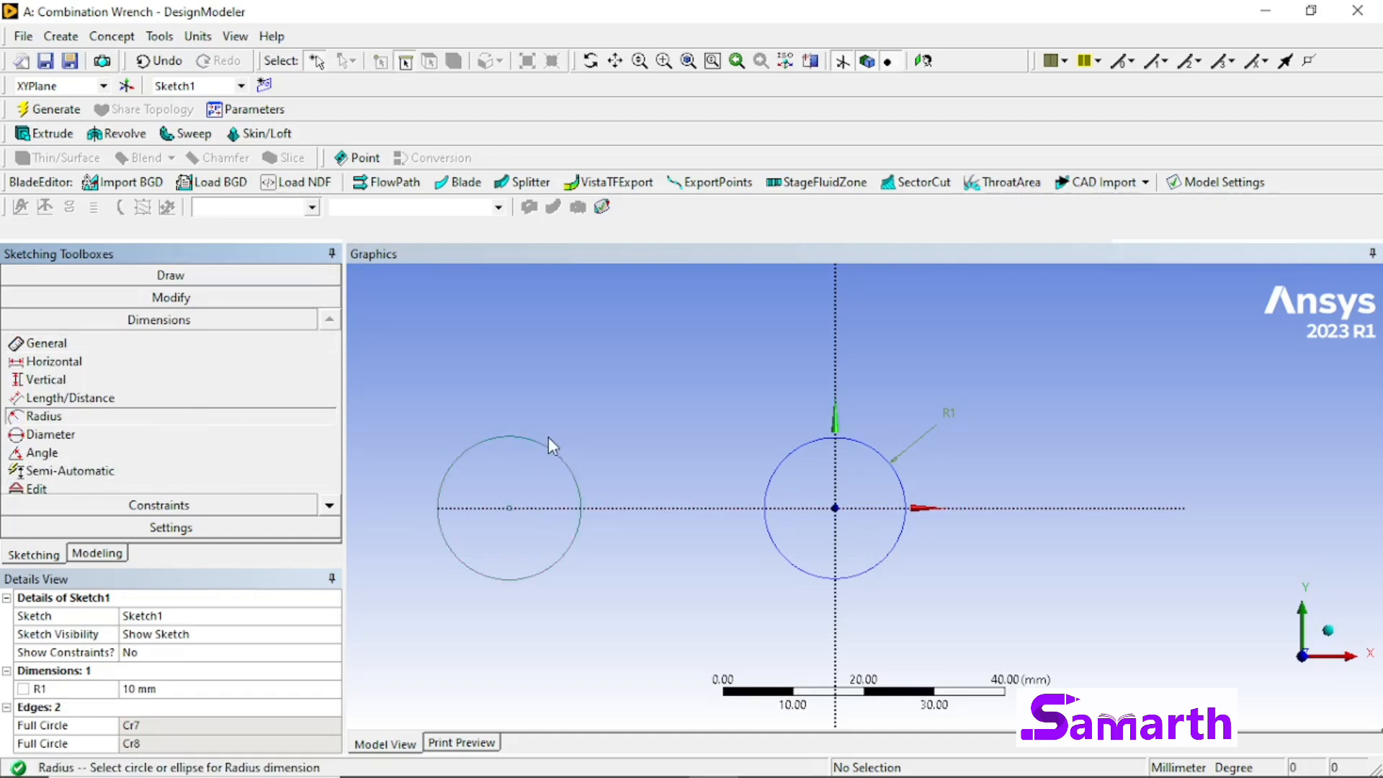
{"action": "left_click", "coordinate": [556, 455]}
{"action": "left_click", "coordinate": [572, 400]}
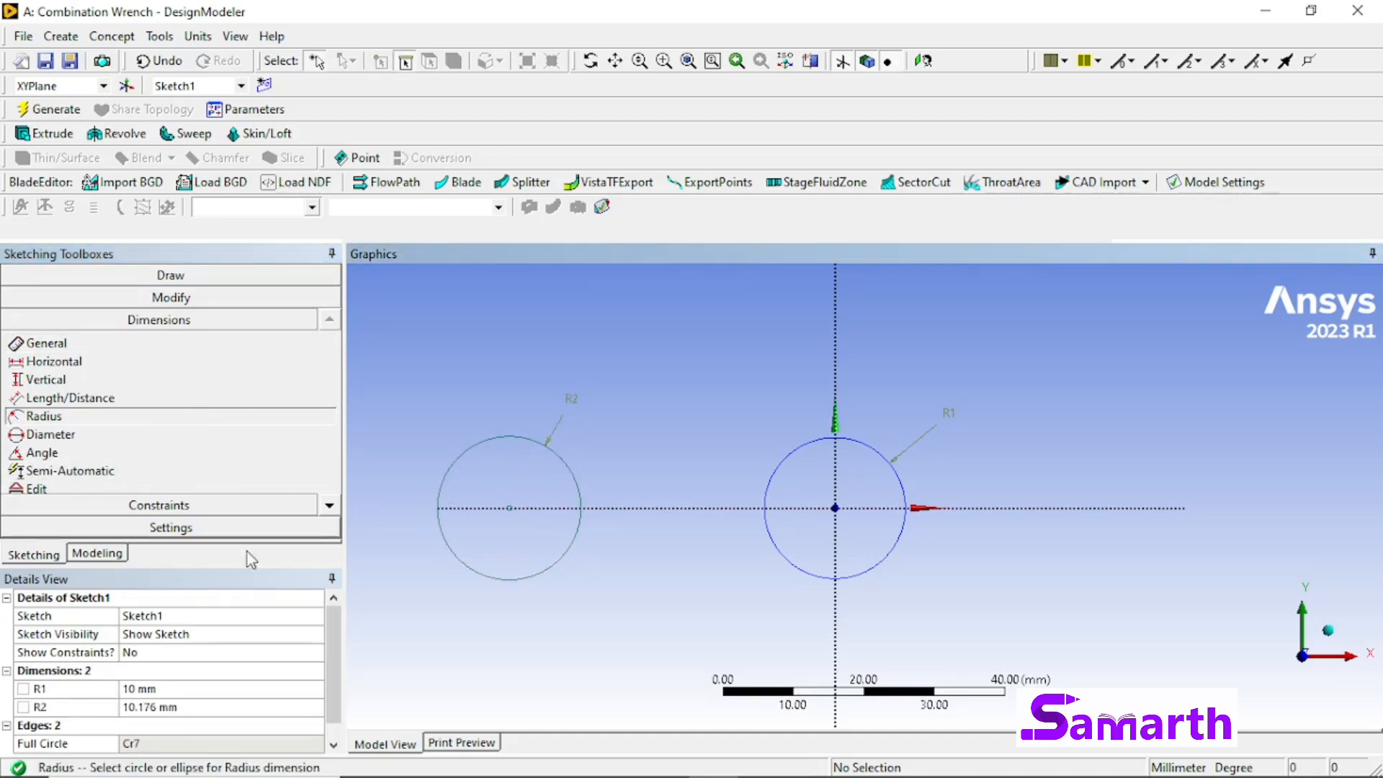
{"action": "left_click", "coordinate": [203, 706]}
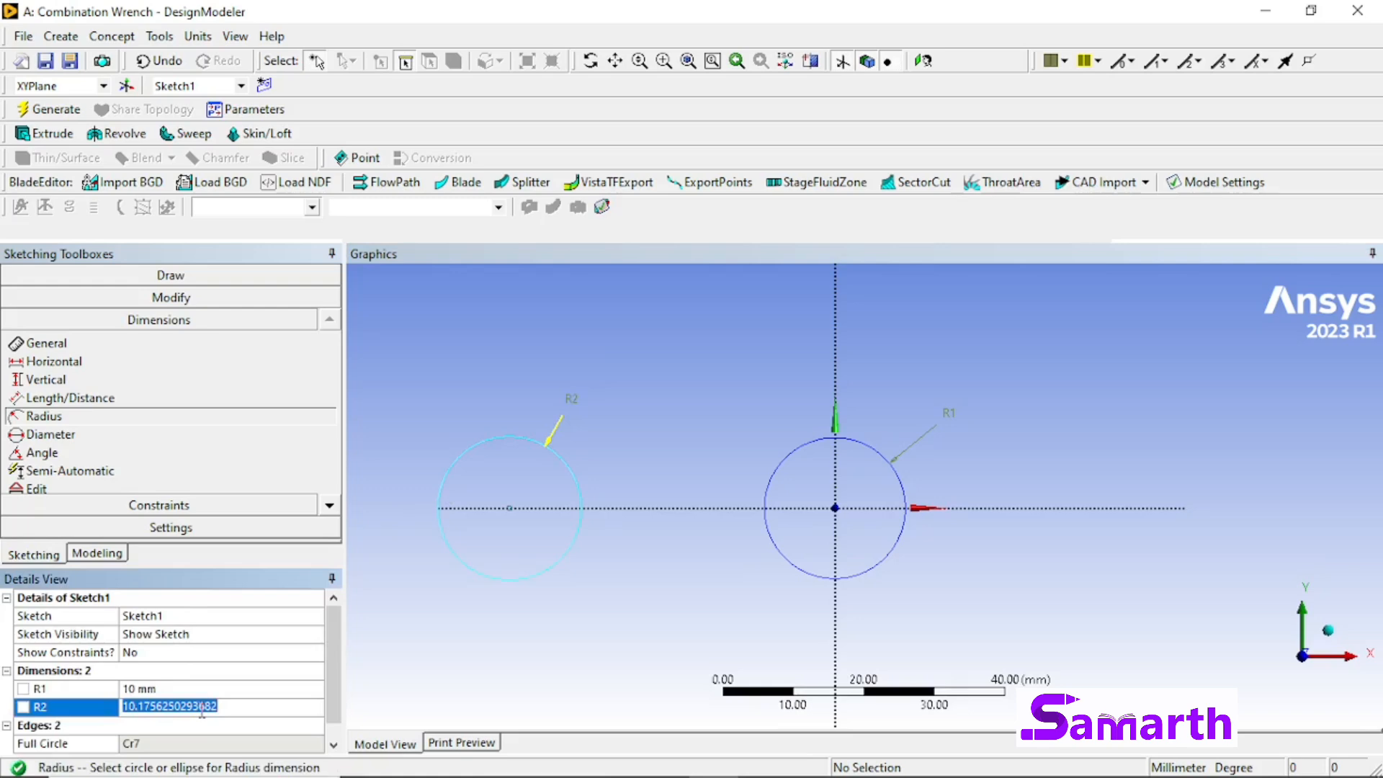
{"action": "type", "text": "12.5"}
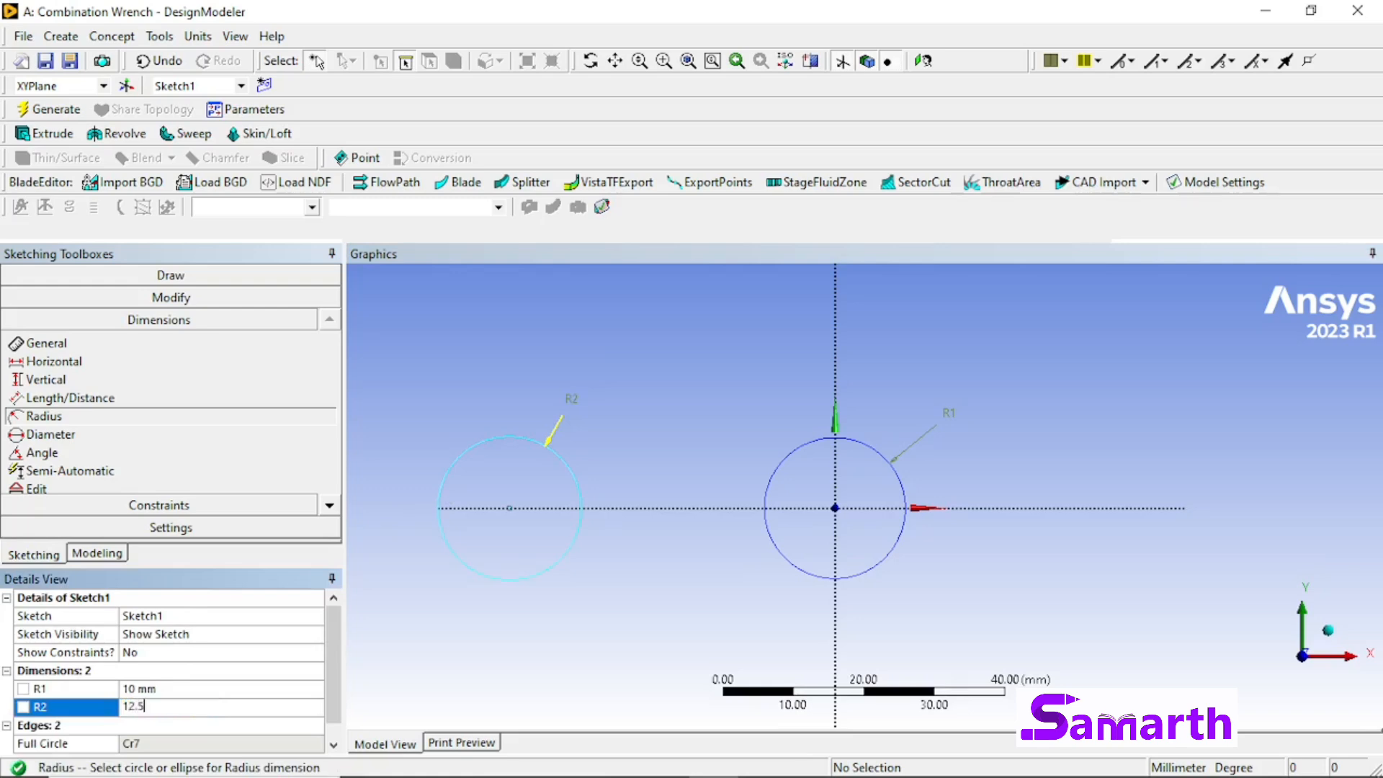
{"action": "key", "text": "Return"}
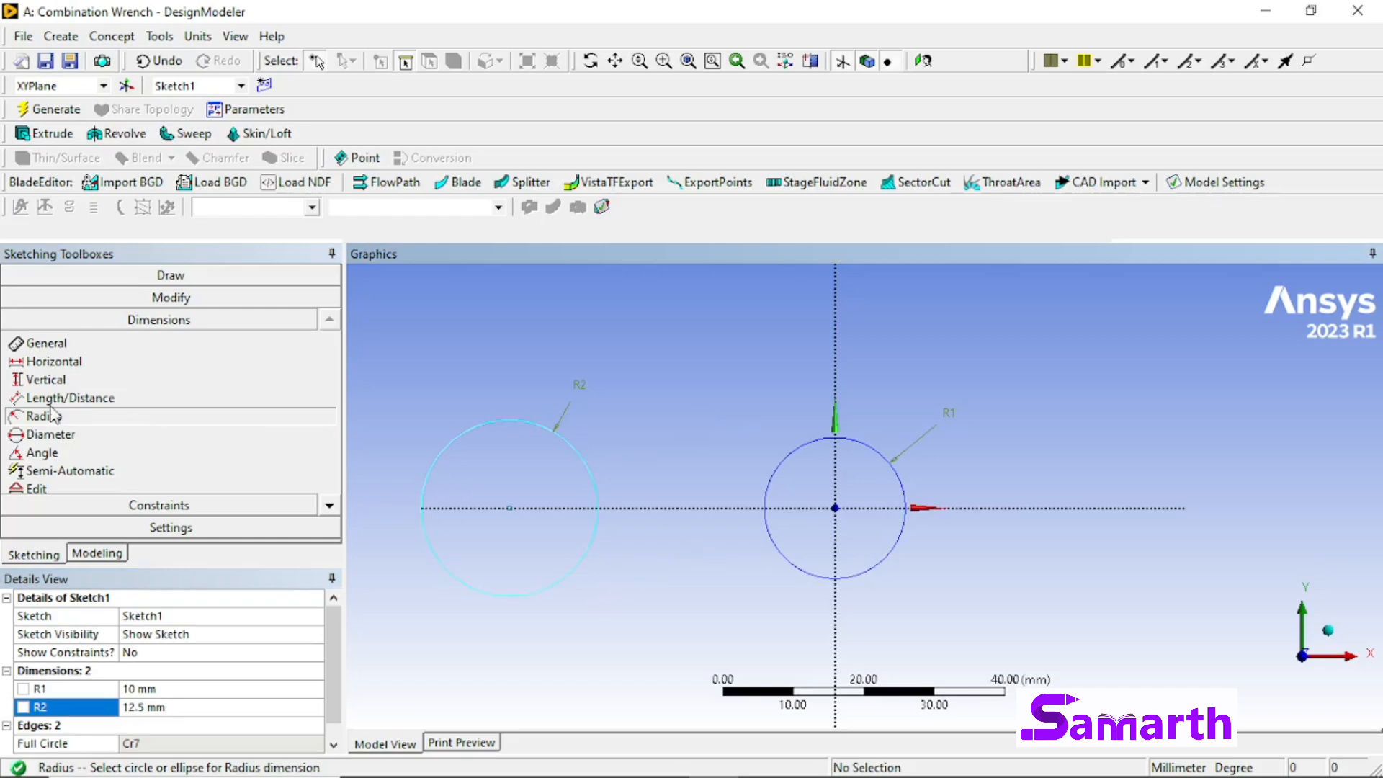
Step: Draw two horizontal lines about 26 mm long joining the two circles, one above and one below the X axis
{"action": "left_click", "coordinate": [216, 280]}
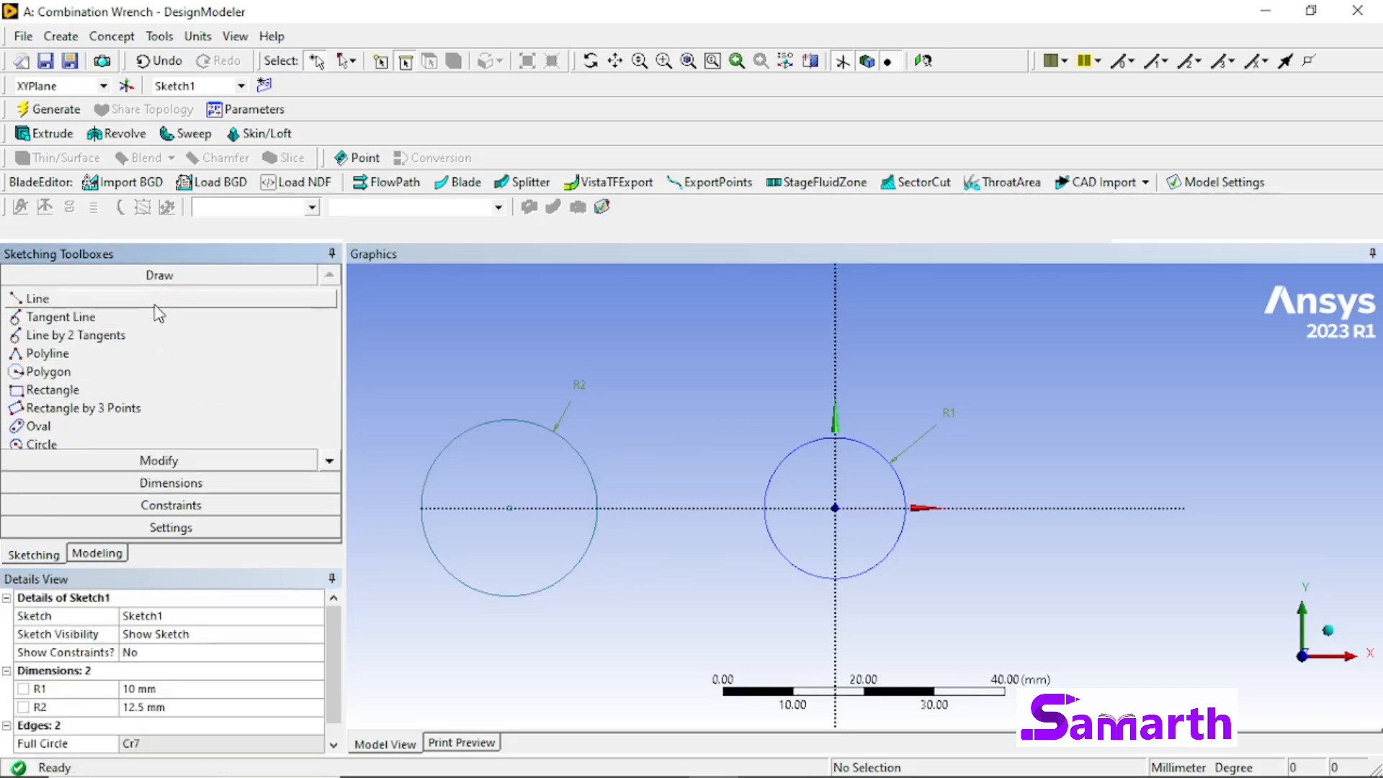
{"action": "left_click", "coordinate": [155, 301]}
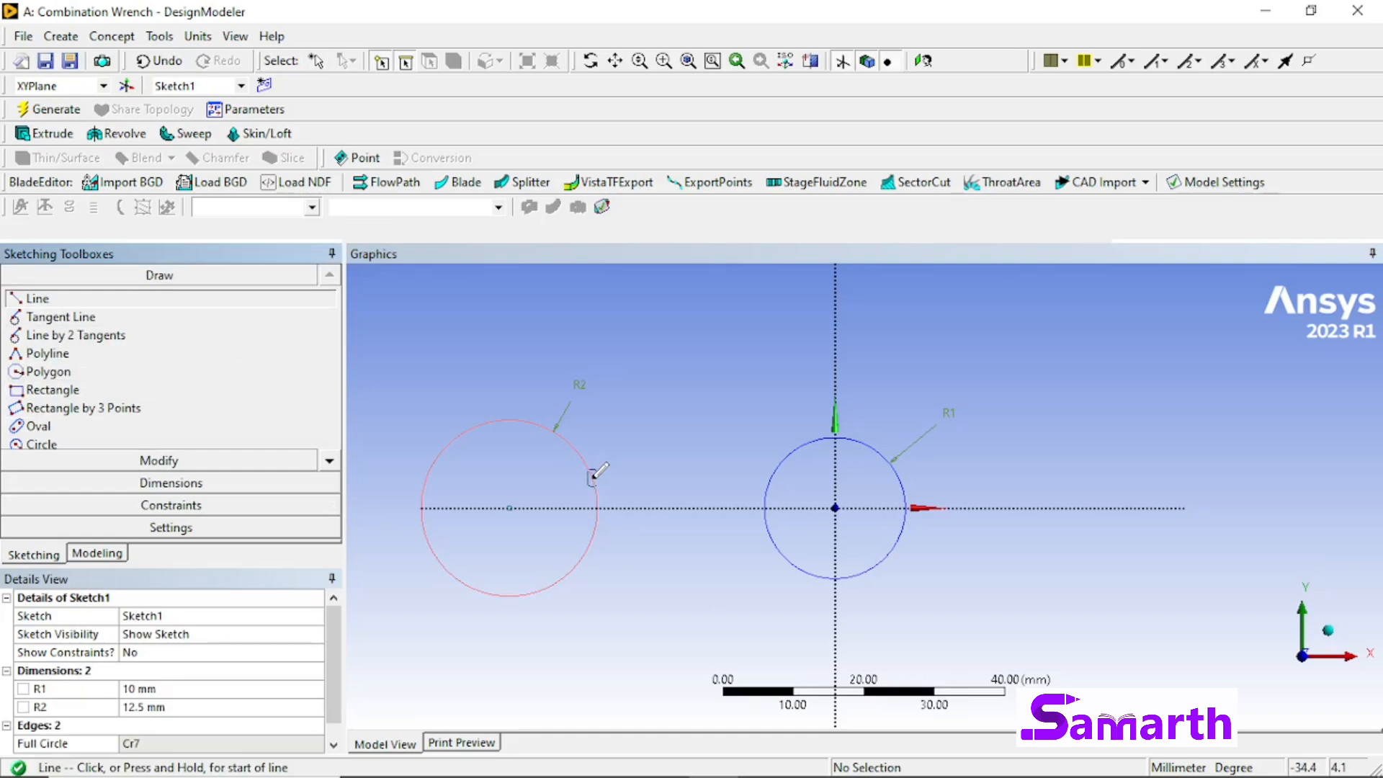
{"action": "left_click", "coordinate": [592, 475]}
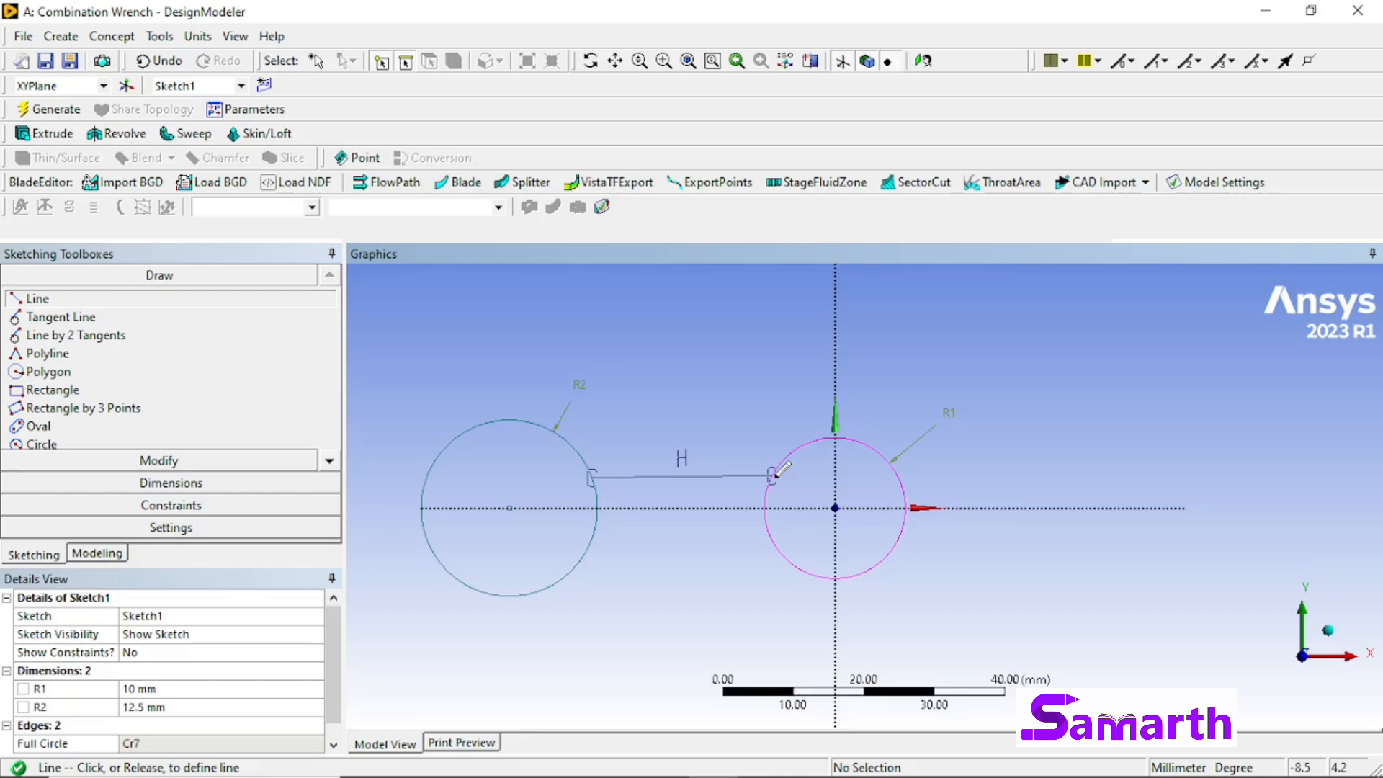
{"action": "left_click", "coordinate": [773, 476]}
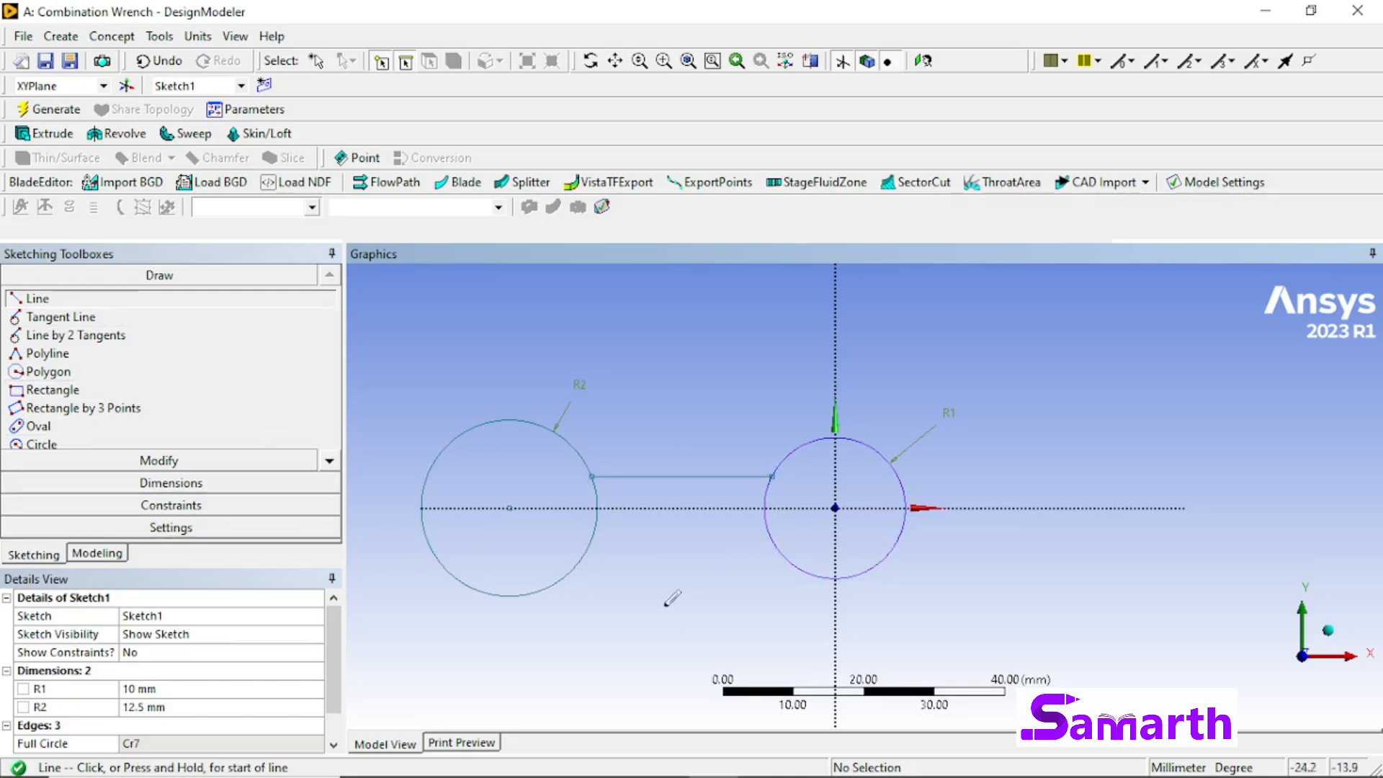
{"action": "left_click", "coordinate": [589, 541]}
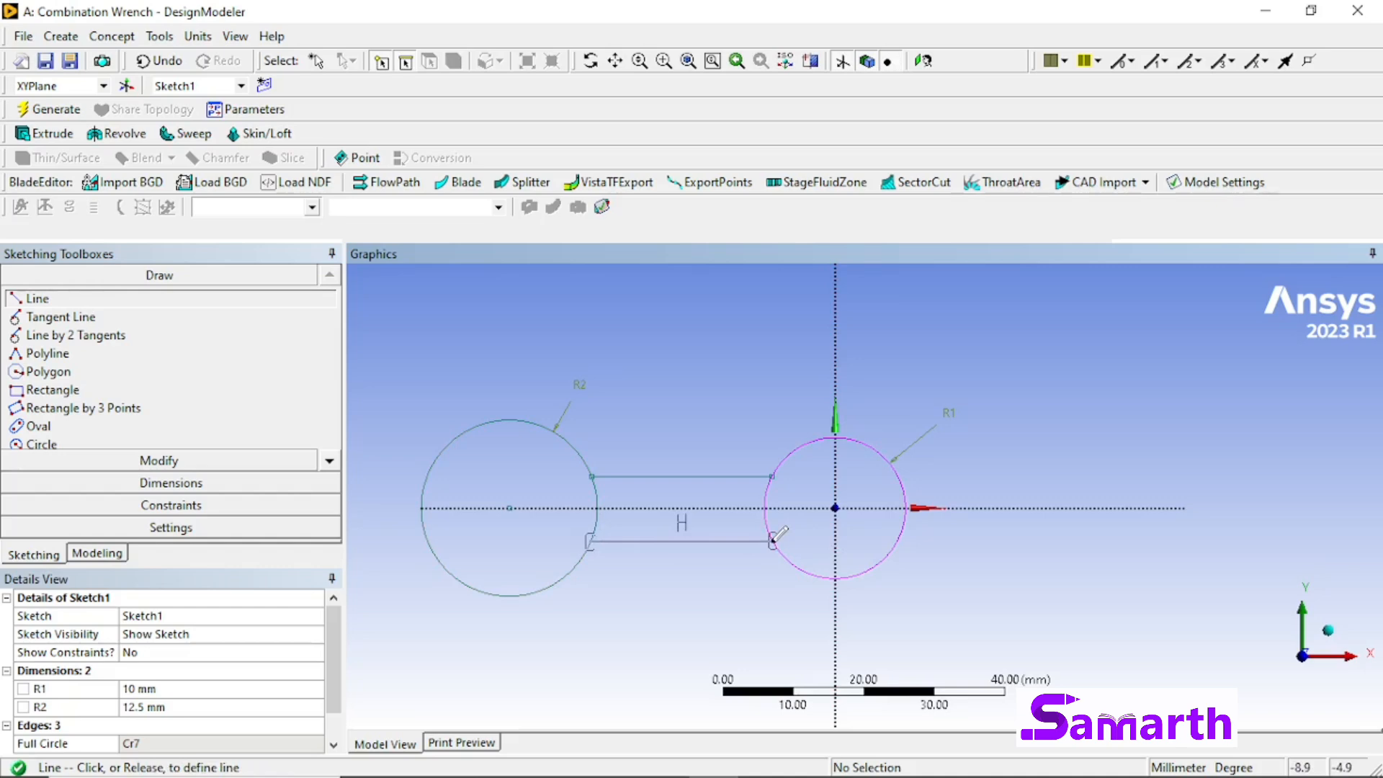
{"action": "left_click", "coordinate": [772, 541]}
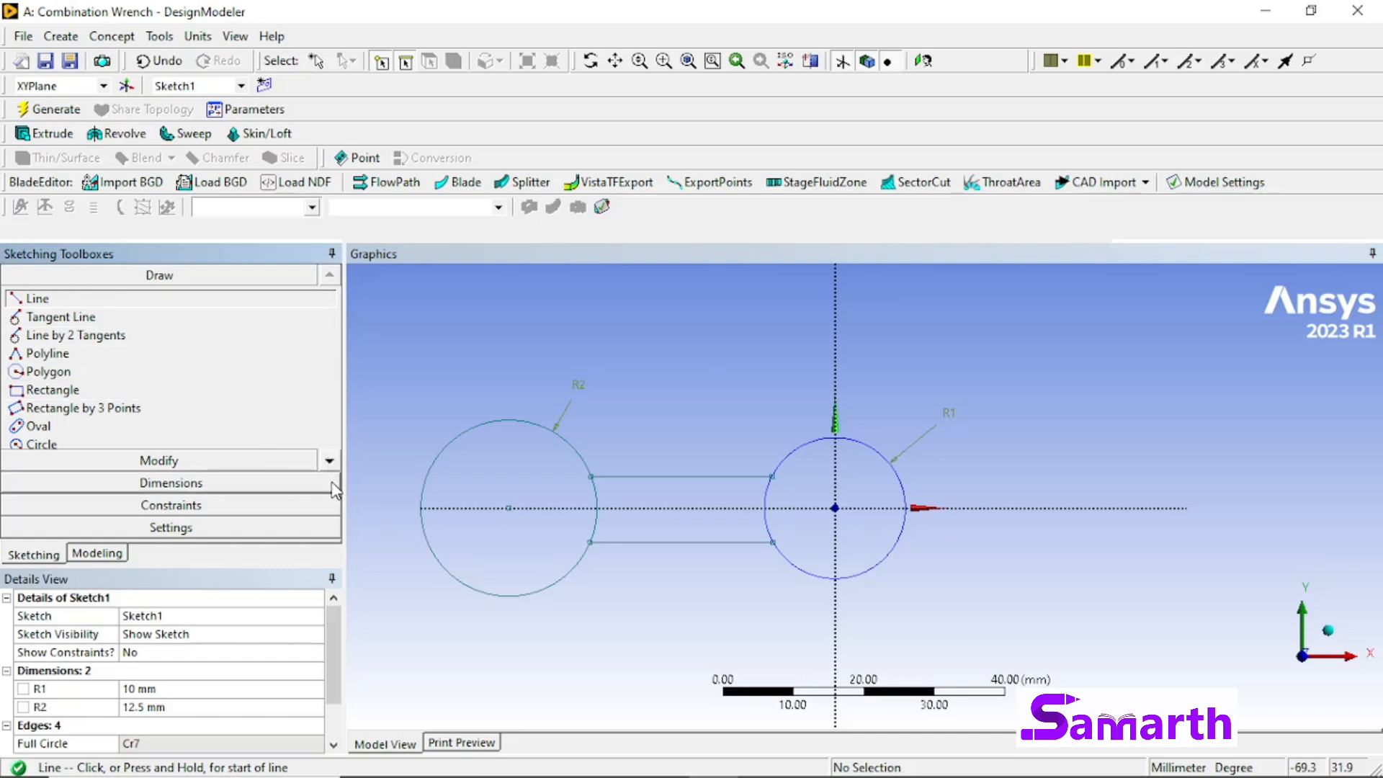
Step: Constrain the two horizontal handle lines to be symmetric about the X axis
{"action": "left_click", "coordinate": [330, 506]}
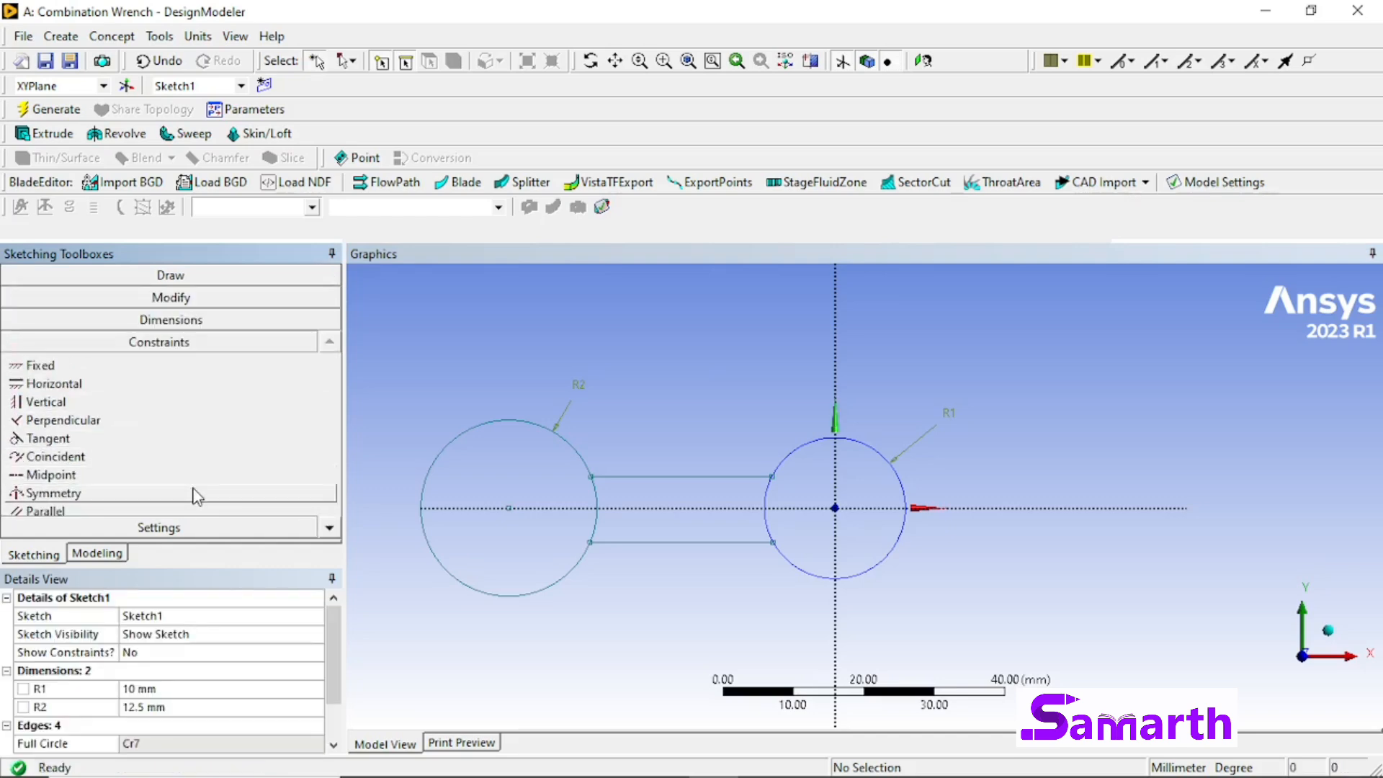
{"action": "left_click", "coordinate": [195, 493]}
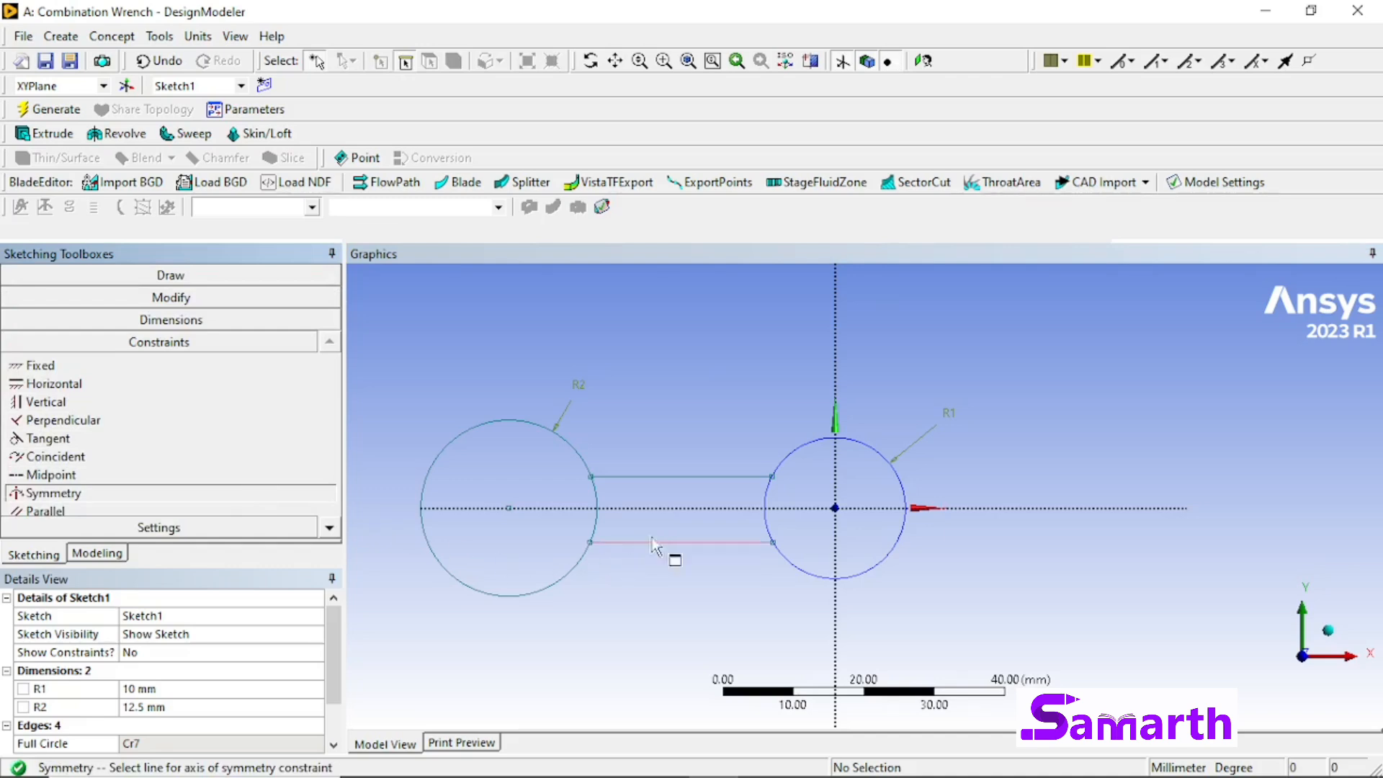
{"action": "left_click", "coordinate": [660, 508]}
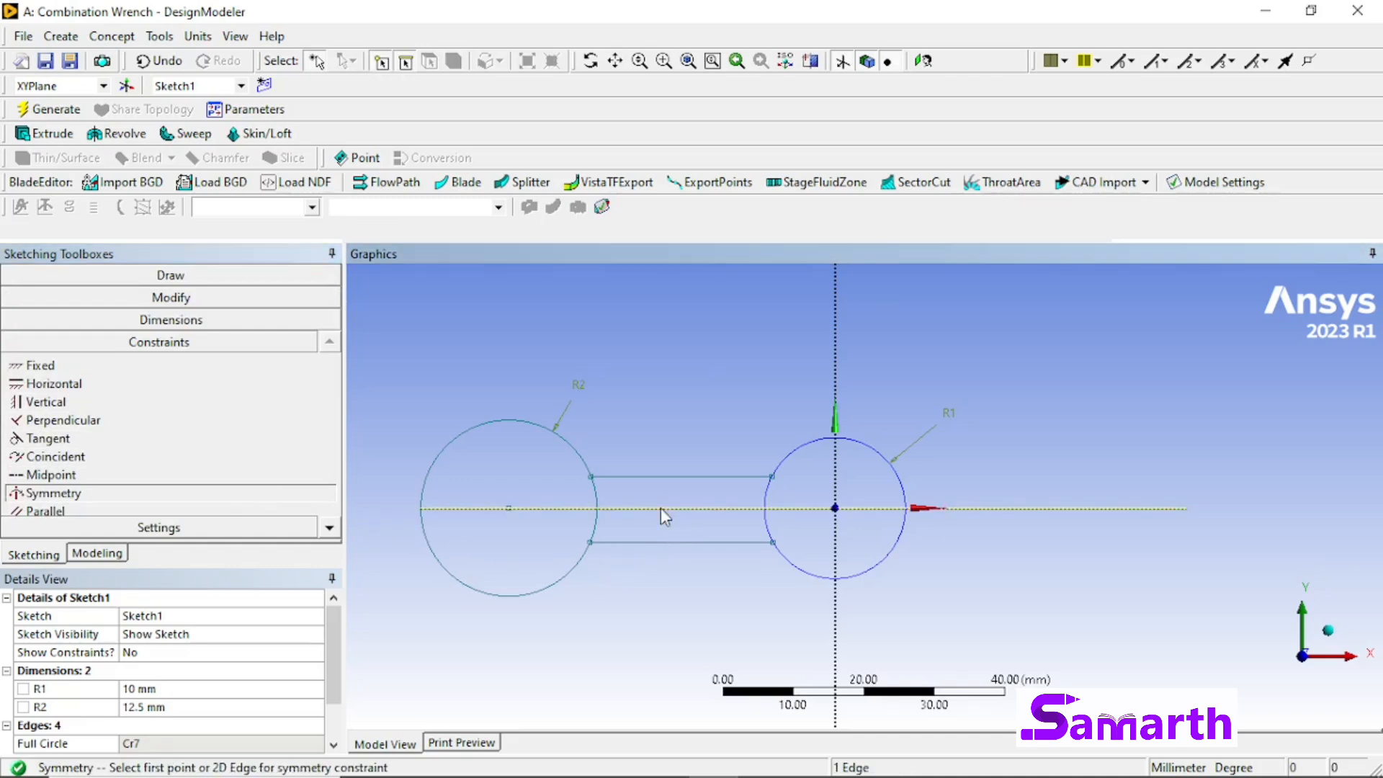
{"action": "left_click", "coordinate": [677, 476]}
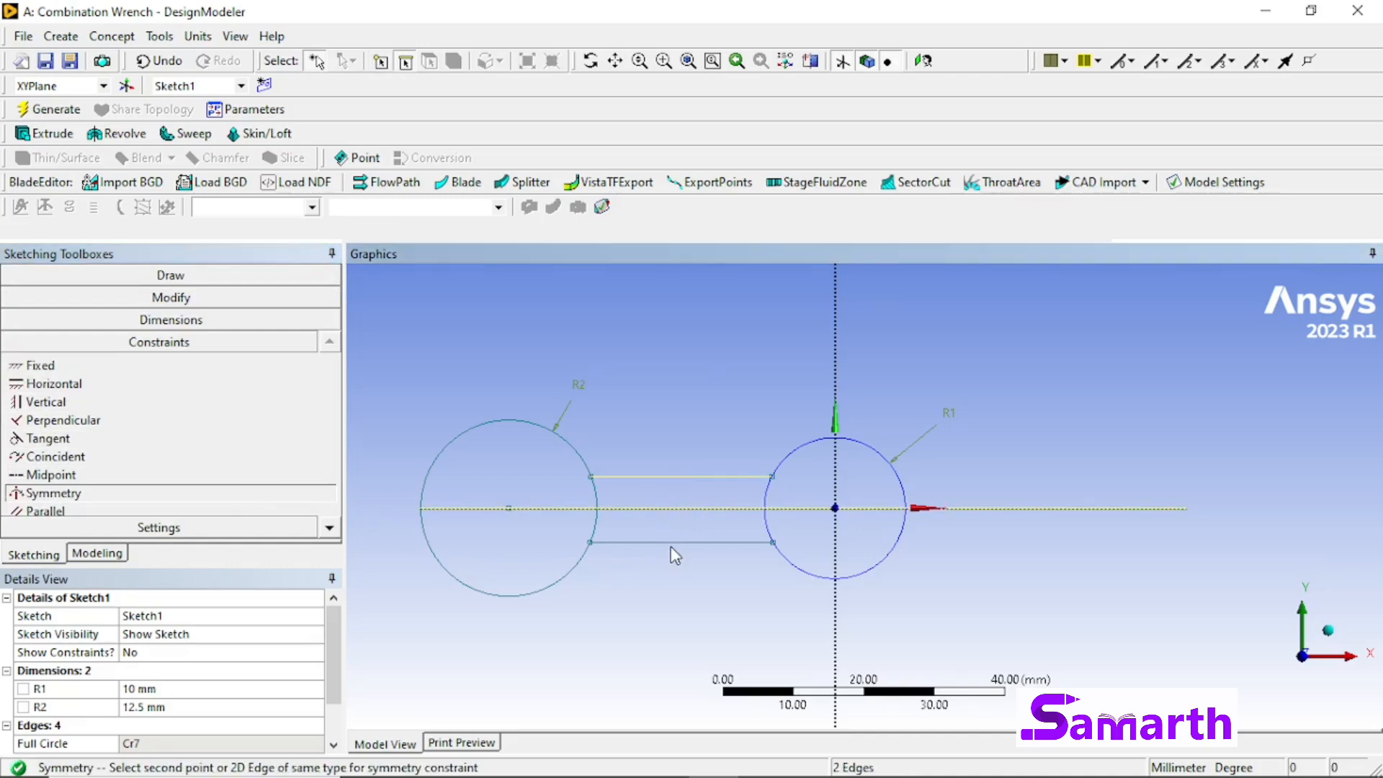
{"action": "left_click", "coordinate": [671, 544]}
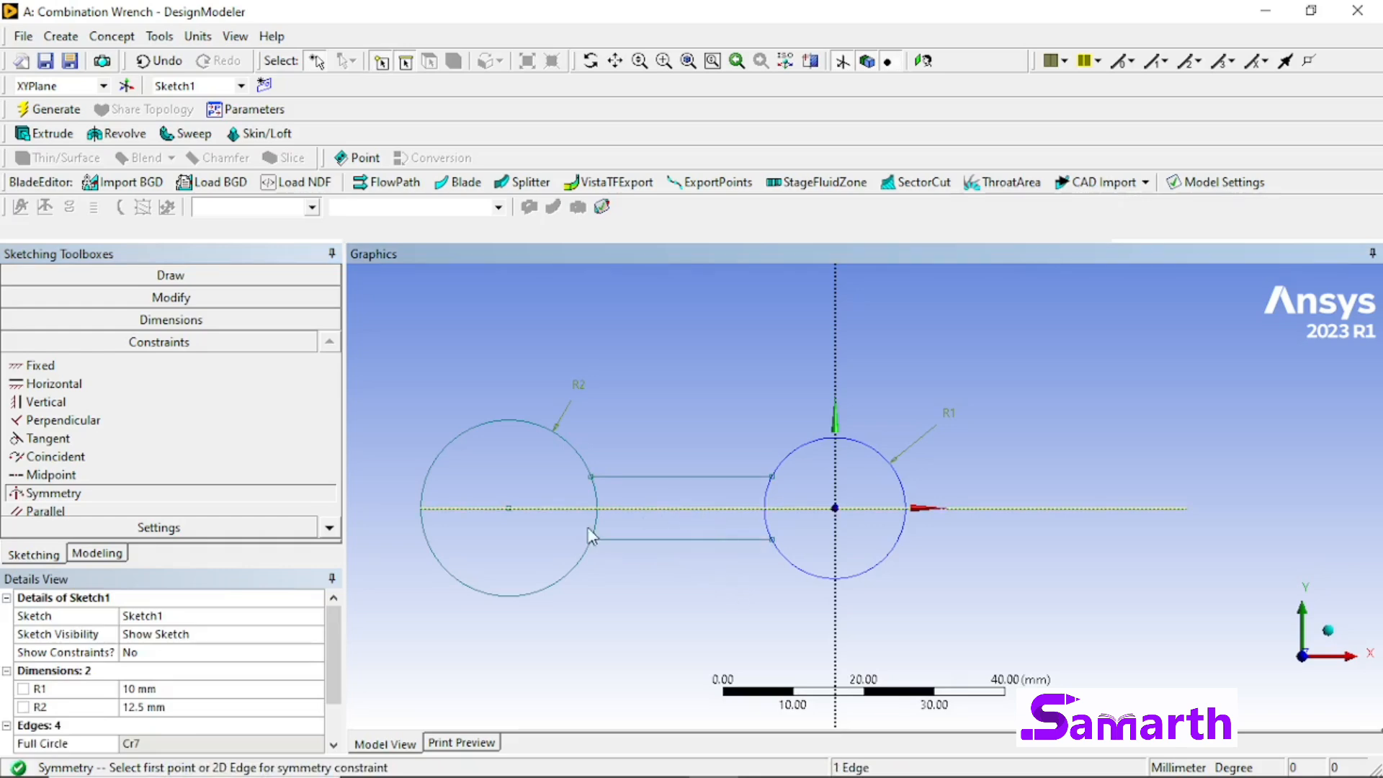
Step: Add a vertical dimension between the two handle lines and set it to 12 mm
{"action": "left_click", "coordinate": [180, 326]}
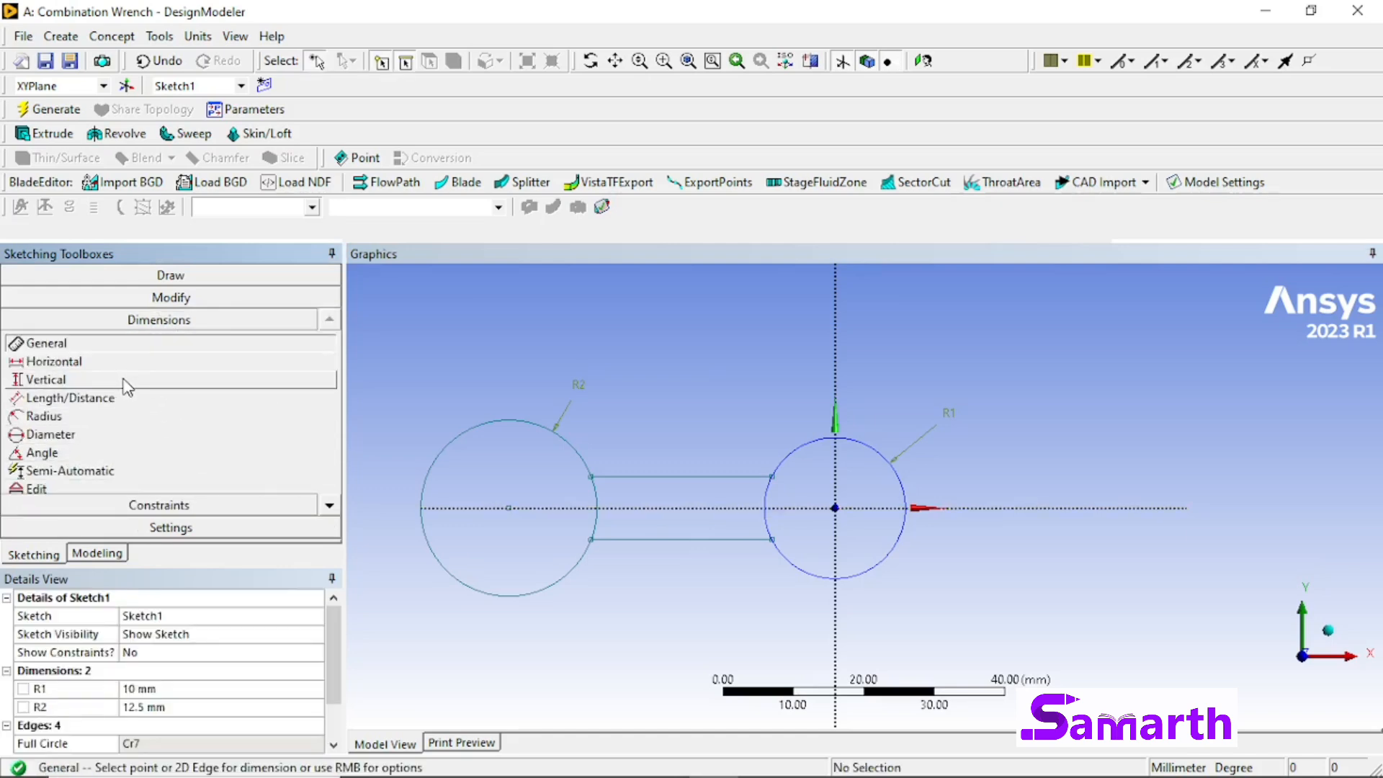
{"action": "left_click", "coordinate": [46, 379]}
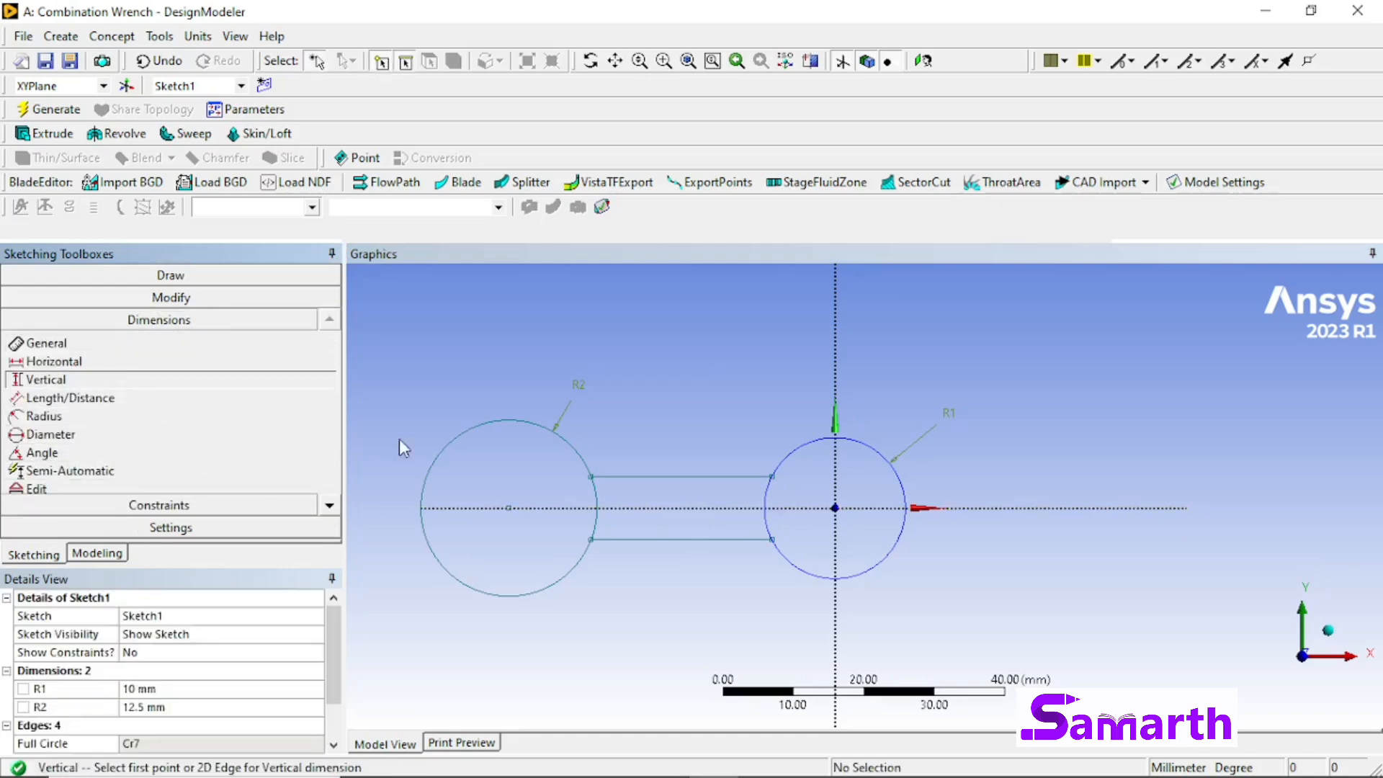
{"action": "left_click", "coordinate": [684, 477]}
{"action": "left_click", "coordinate": [683, 539]}
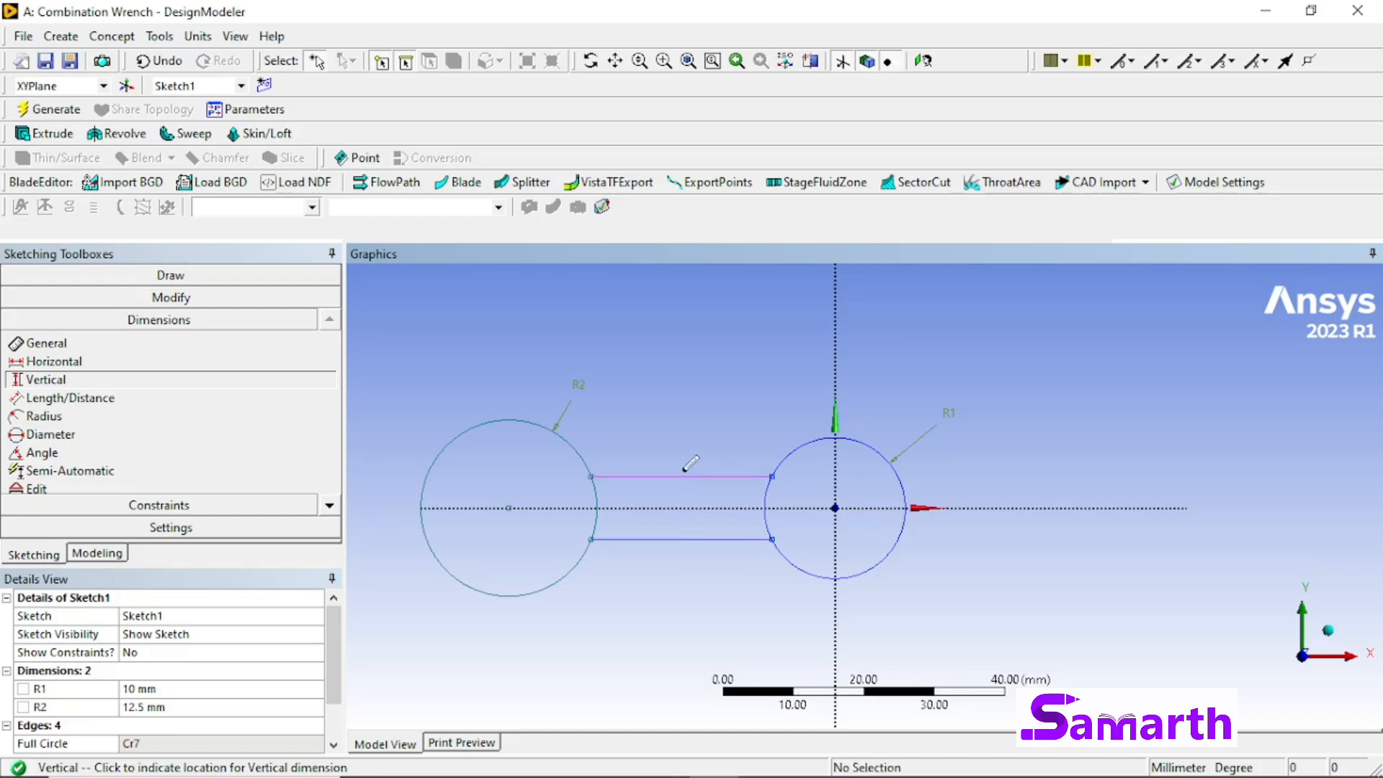
{"action": "left_click", "coordinate": [688, 431]}
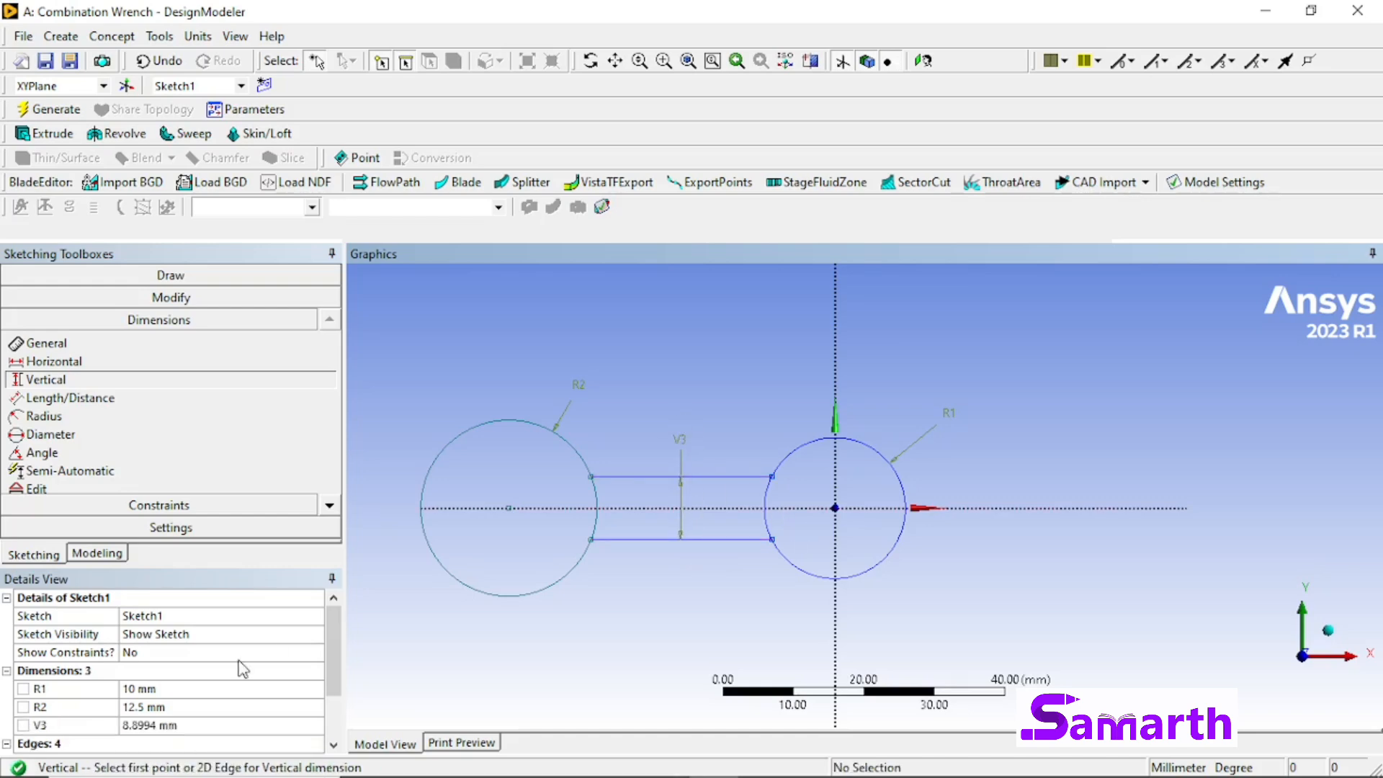
{"action": "left_click", "coordinate": [193, 725]}
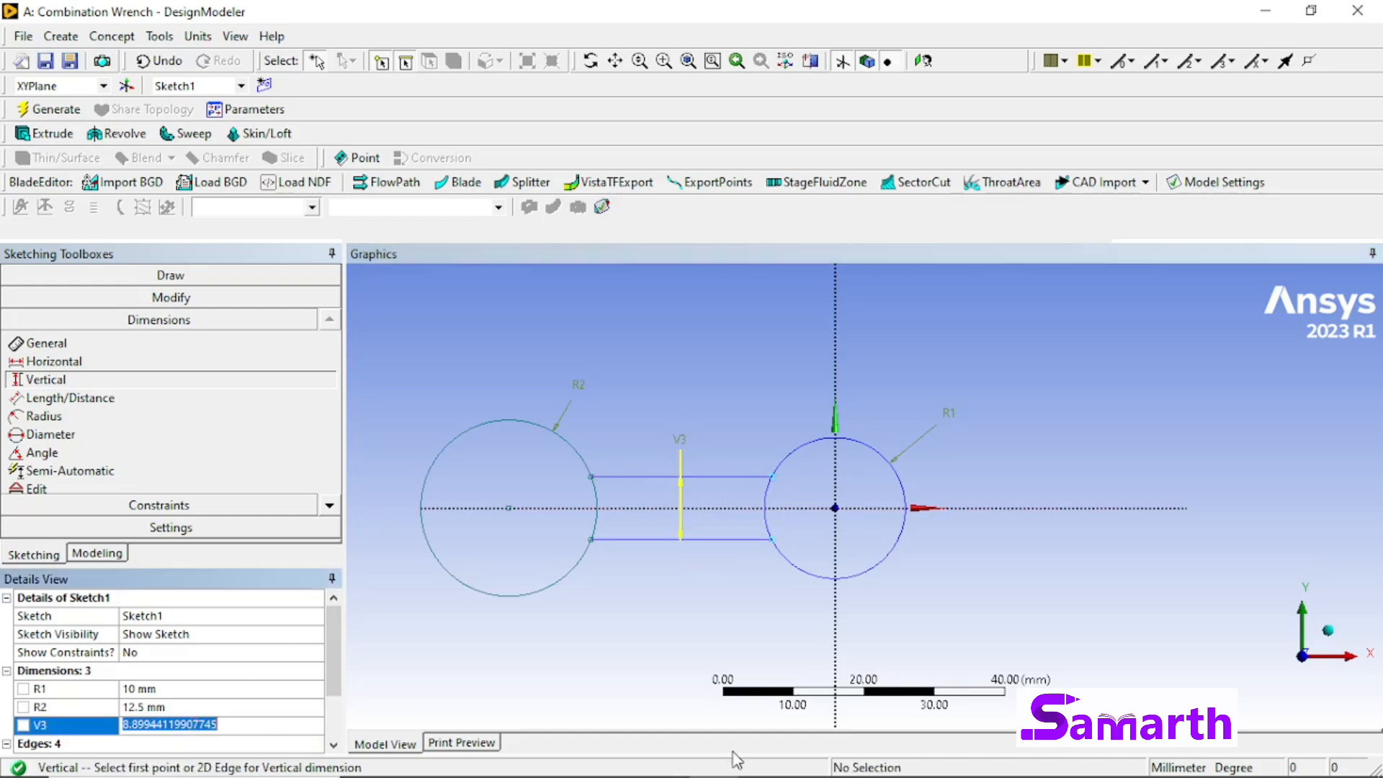
{"action": "type", "text": "12"}
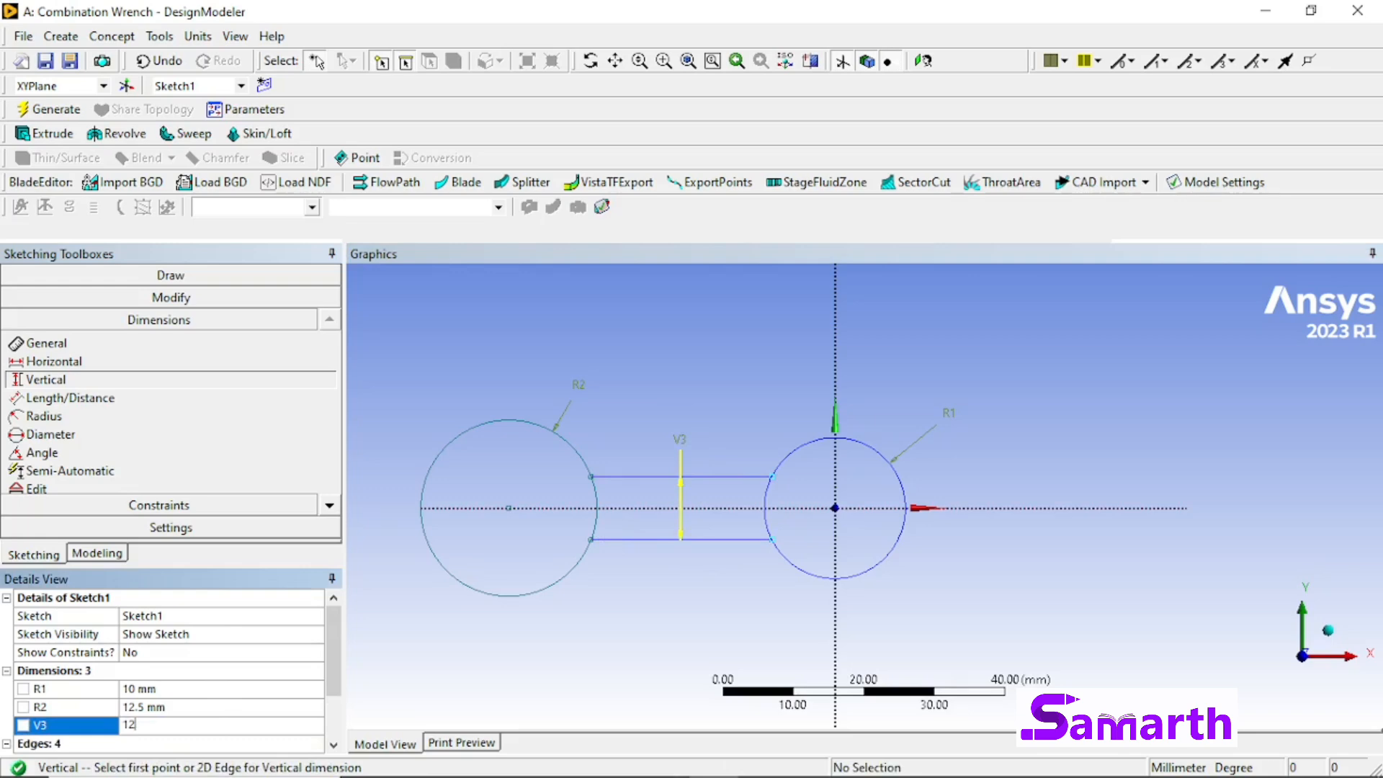
{"action": "key", "text": "Return"}
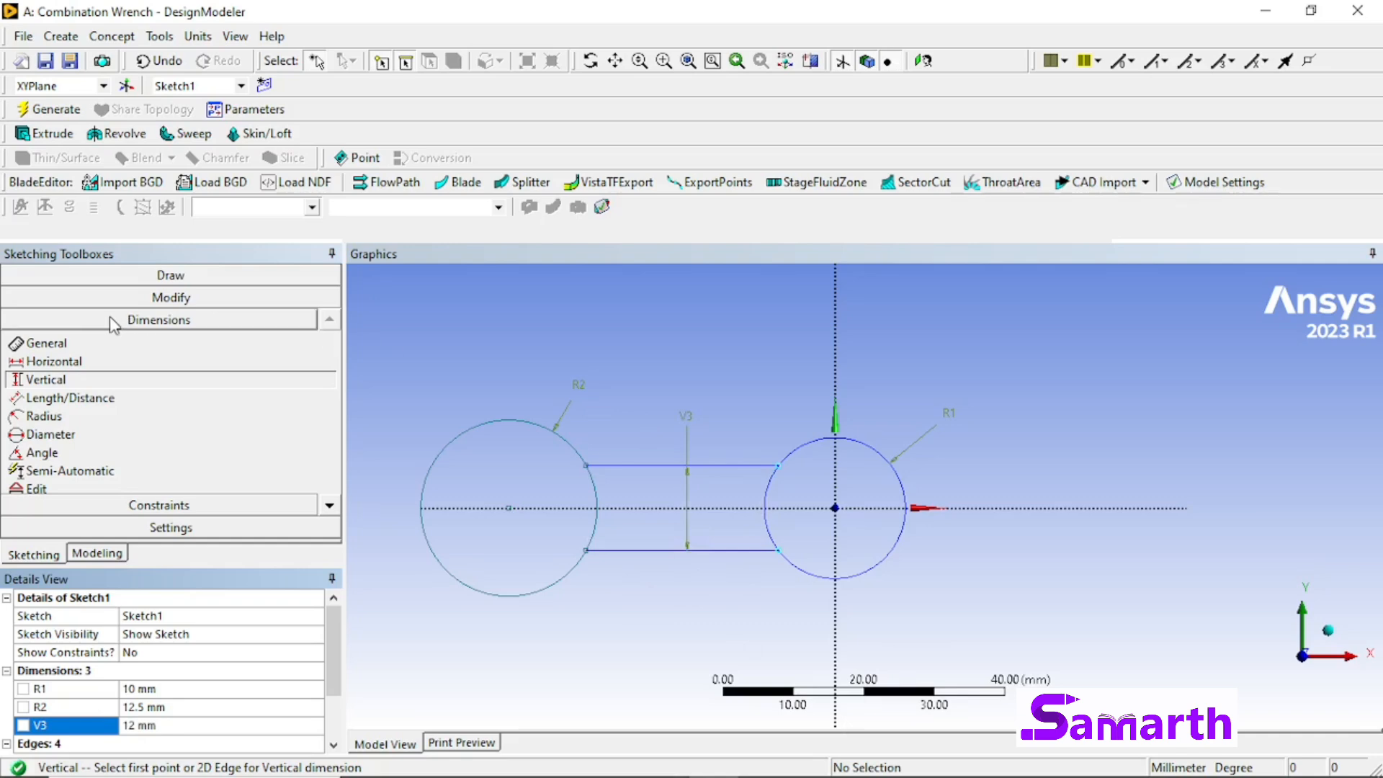
Step: Sketch a six-sided polygon centred on the origin inside the 10 mm radius circle, about 7 mm from centre to vertex
{"action": "left_click", "coordinate": [170, 276]}
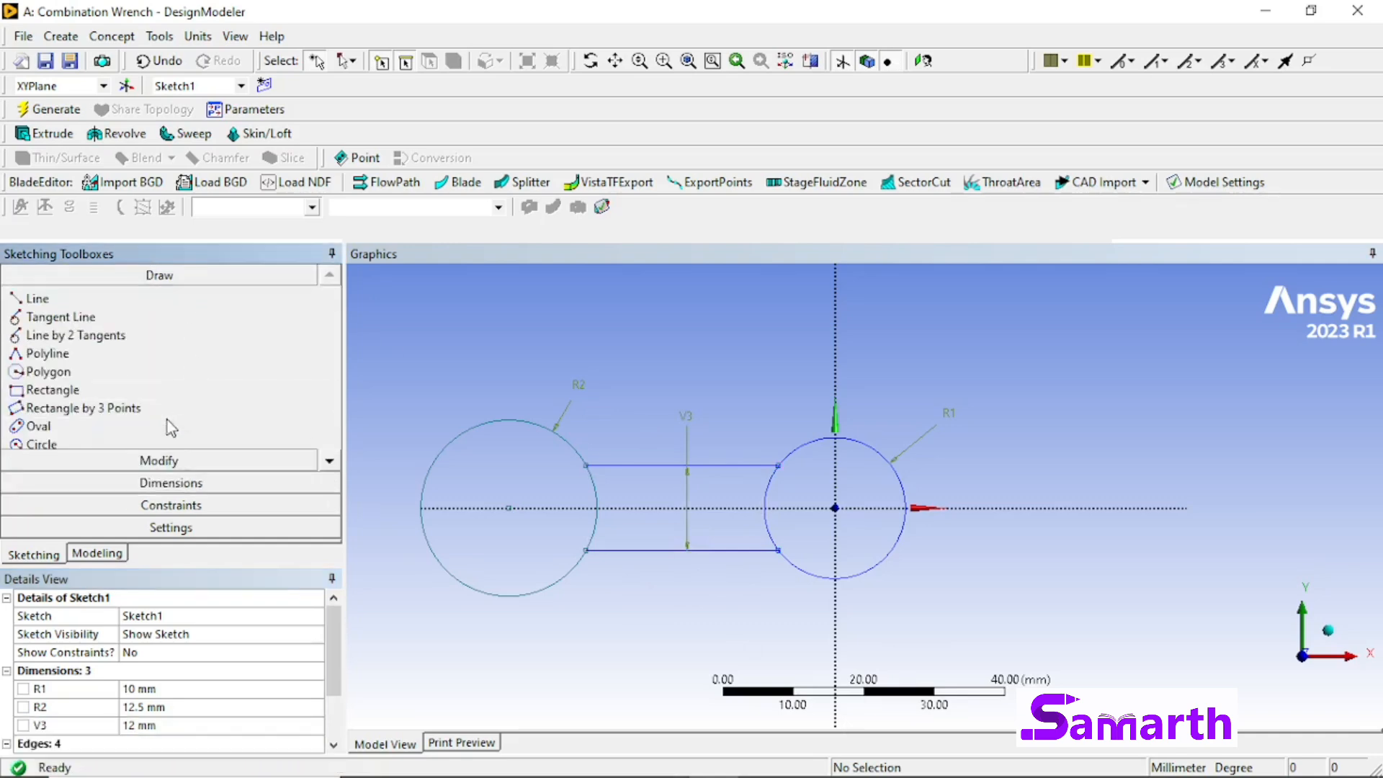
{"action": "left_click", "coordinate": [134, 373]}
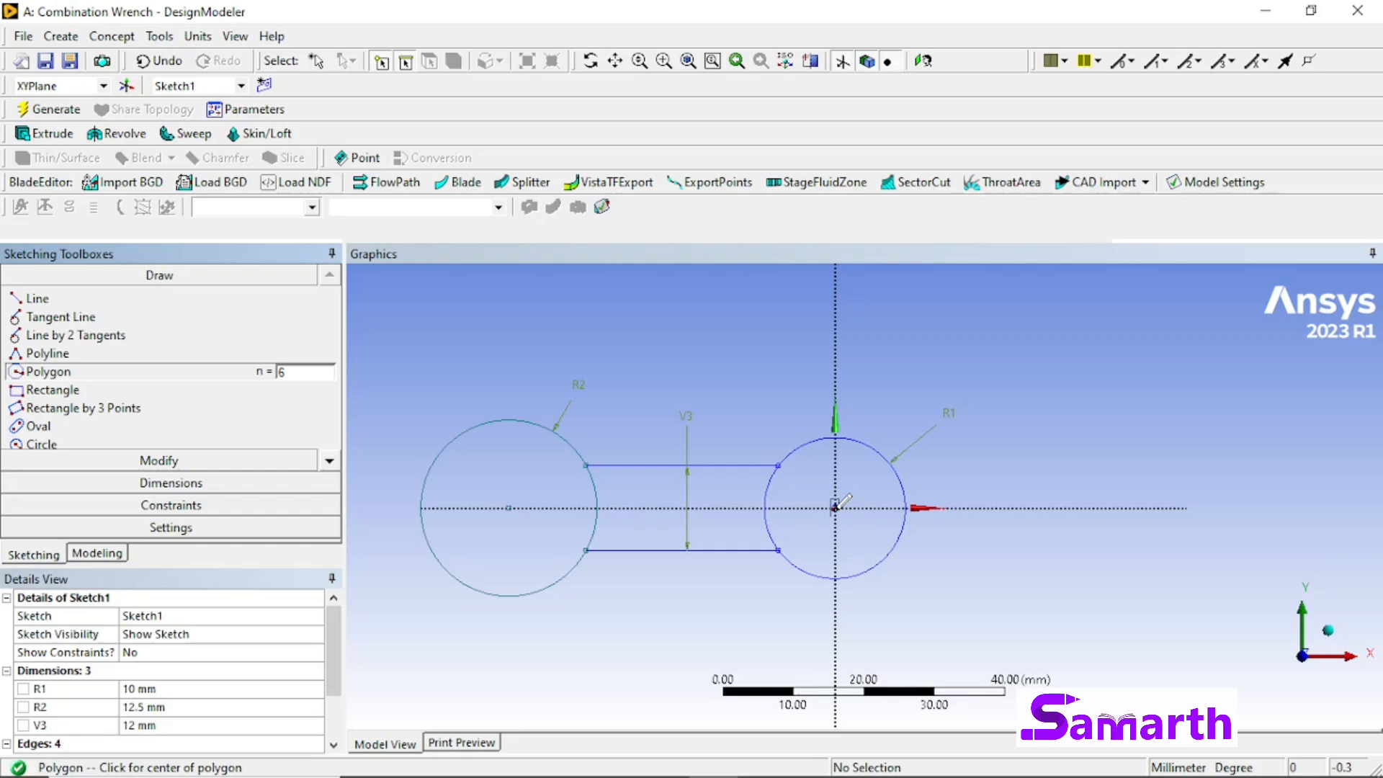
{"action": "left_click", "coordinate": [835, 507]}
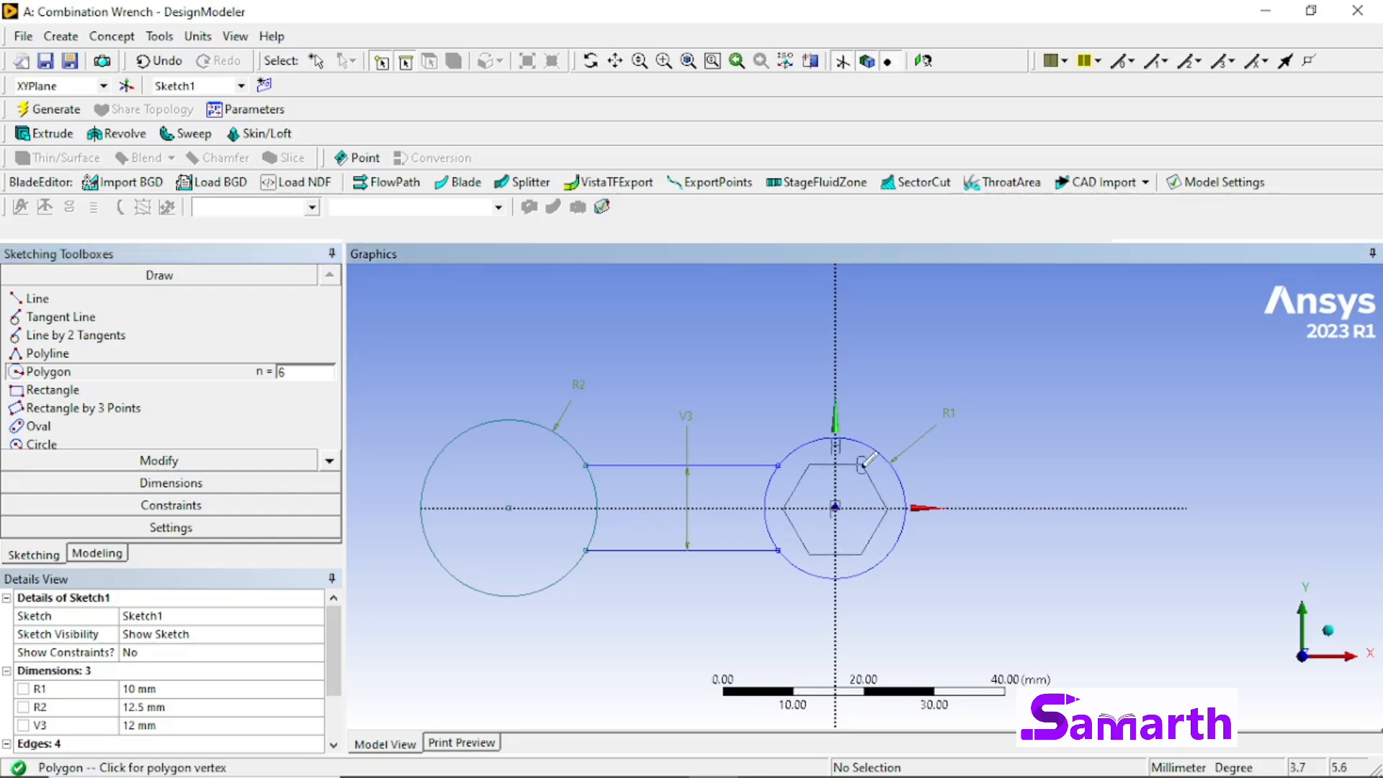
{"action": "left_click", "coordinate": [860, 465]}
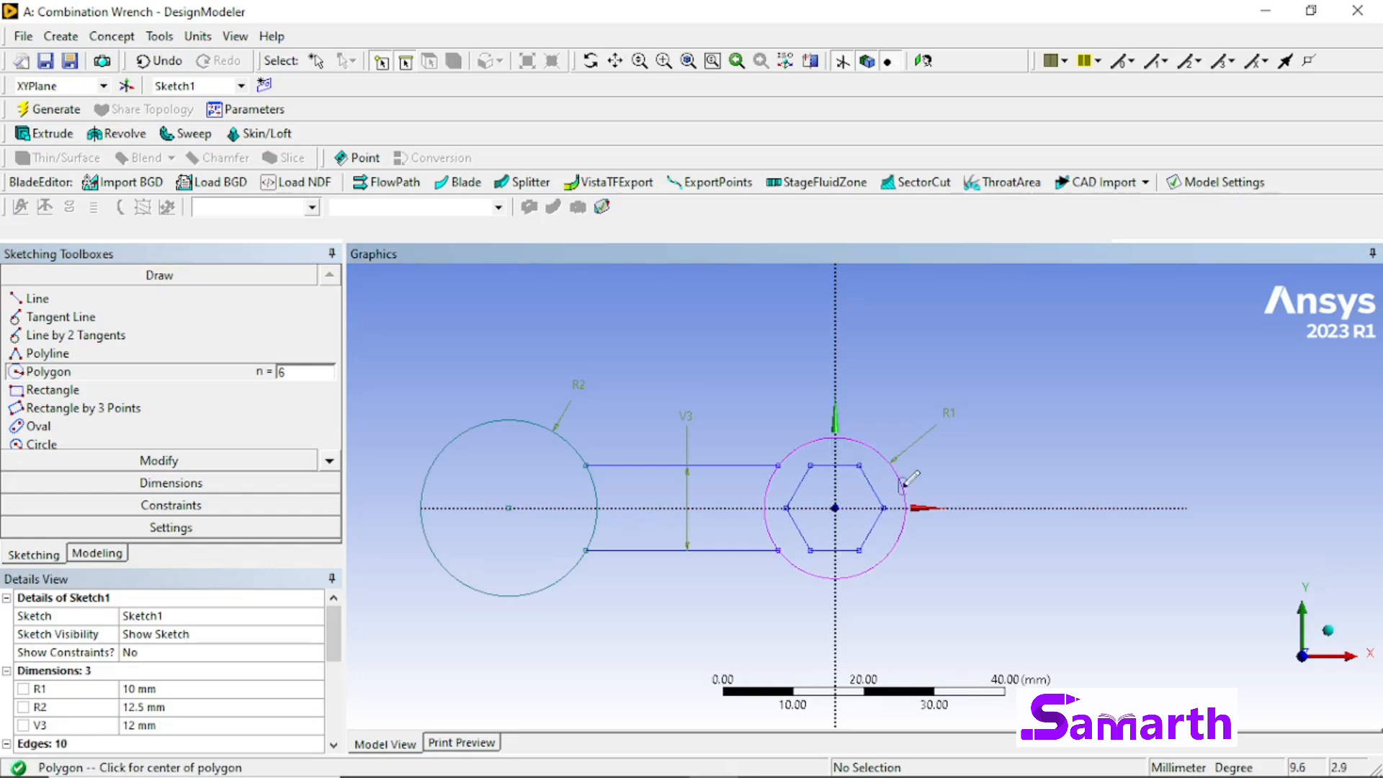
{"action": "left_click", "coordinate": [150, 370]}
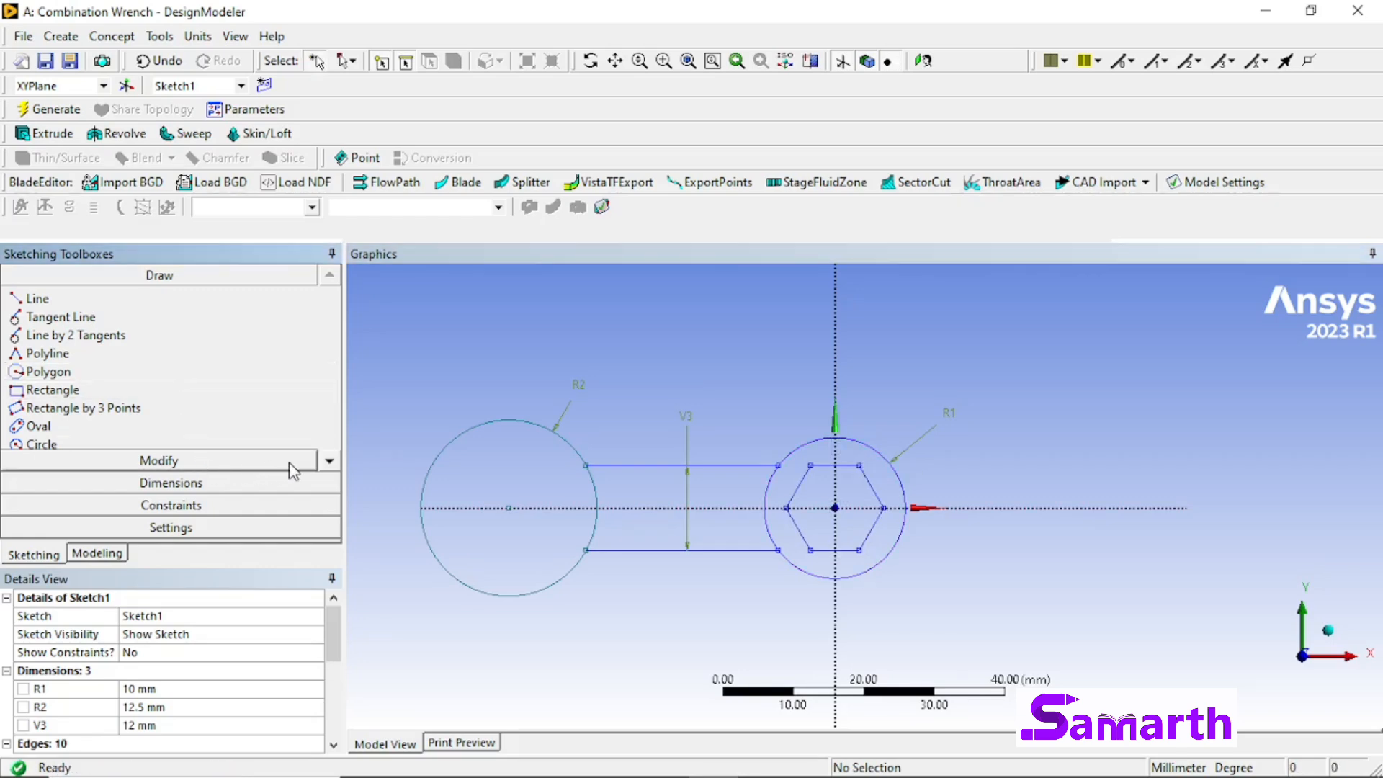
Step: Dimension the length of the lower handle line and set it to 40 mm
{"action": "left_click", "coordinate": [296, 484]}
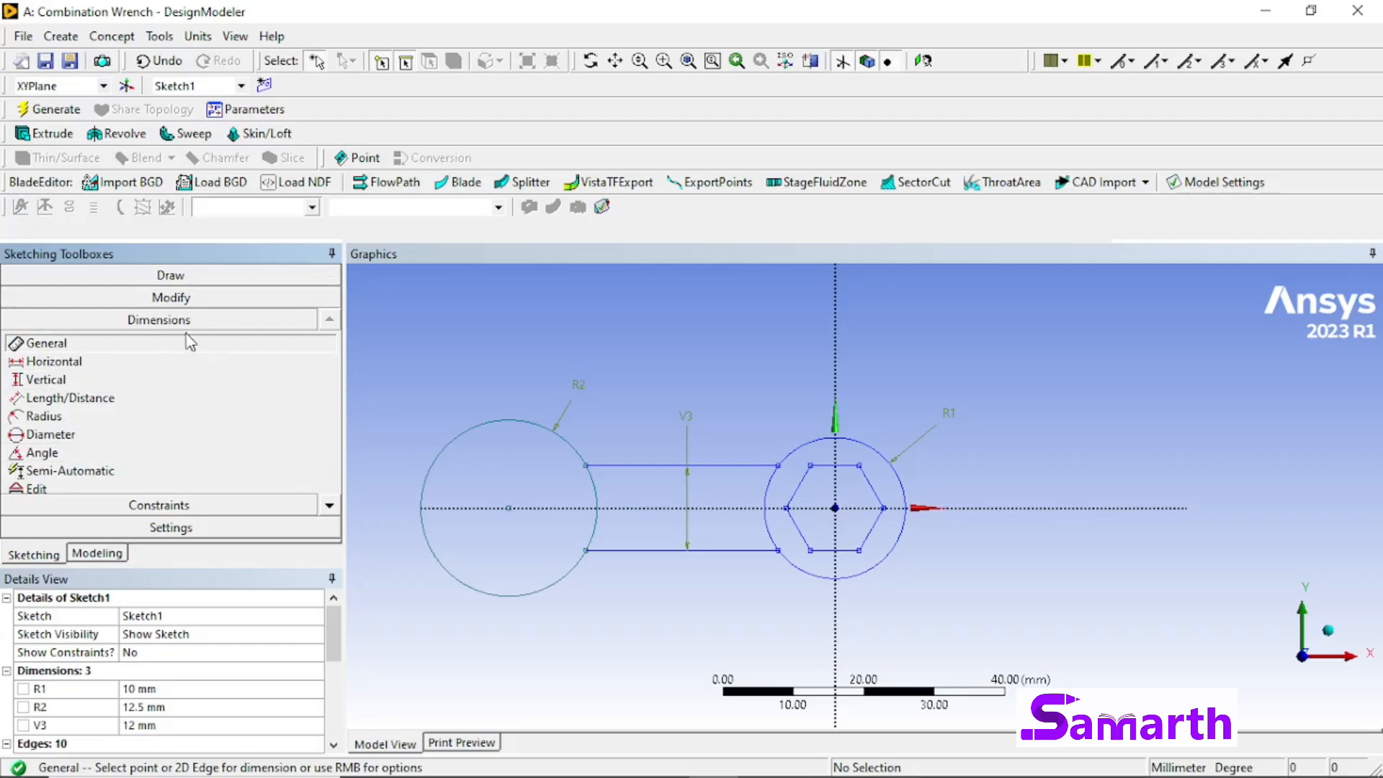
{"action": "left_click", "coordinate": [714, 547]}
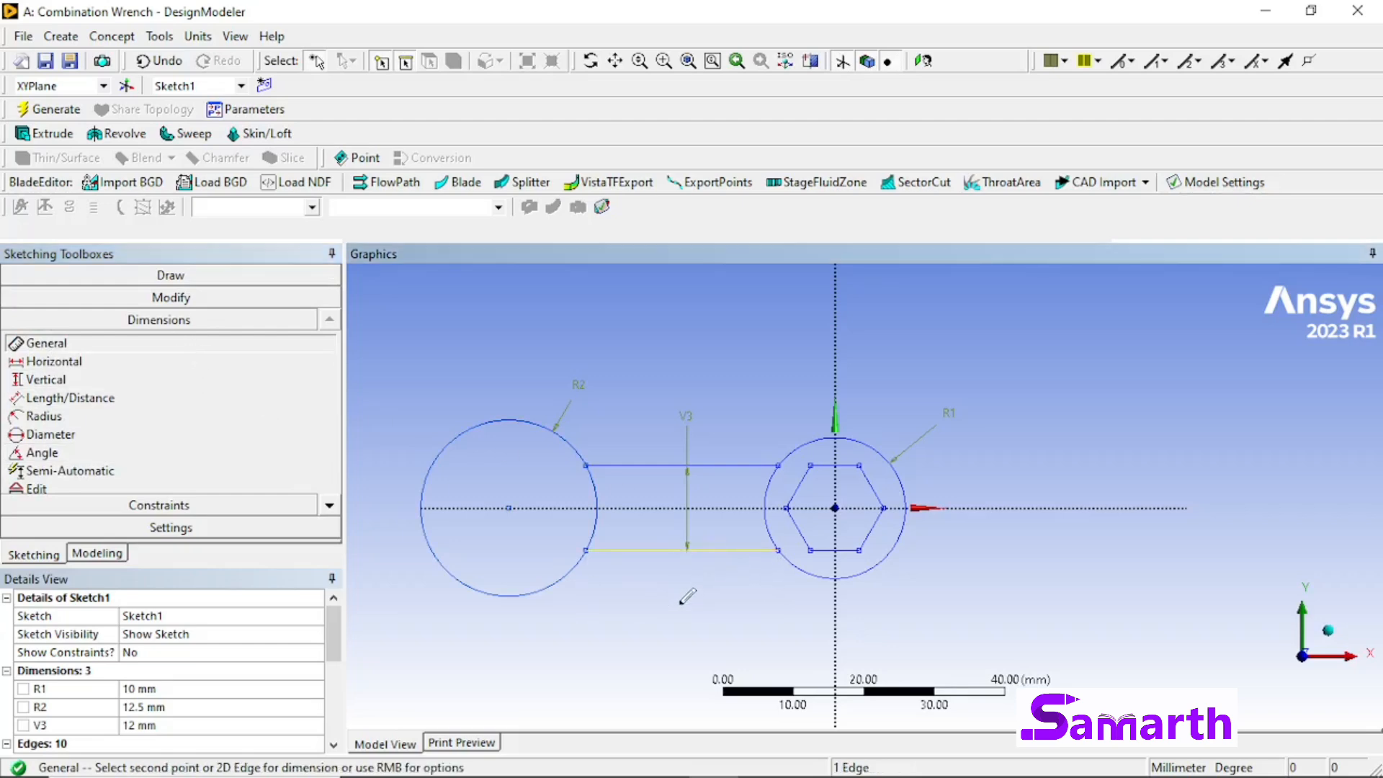
{"action": "left_click", "coordinate": [729, 613]}
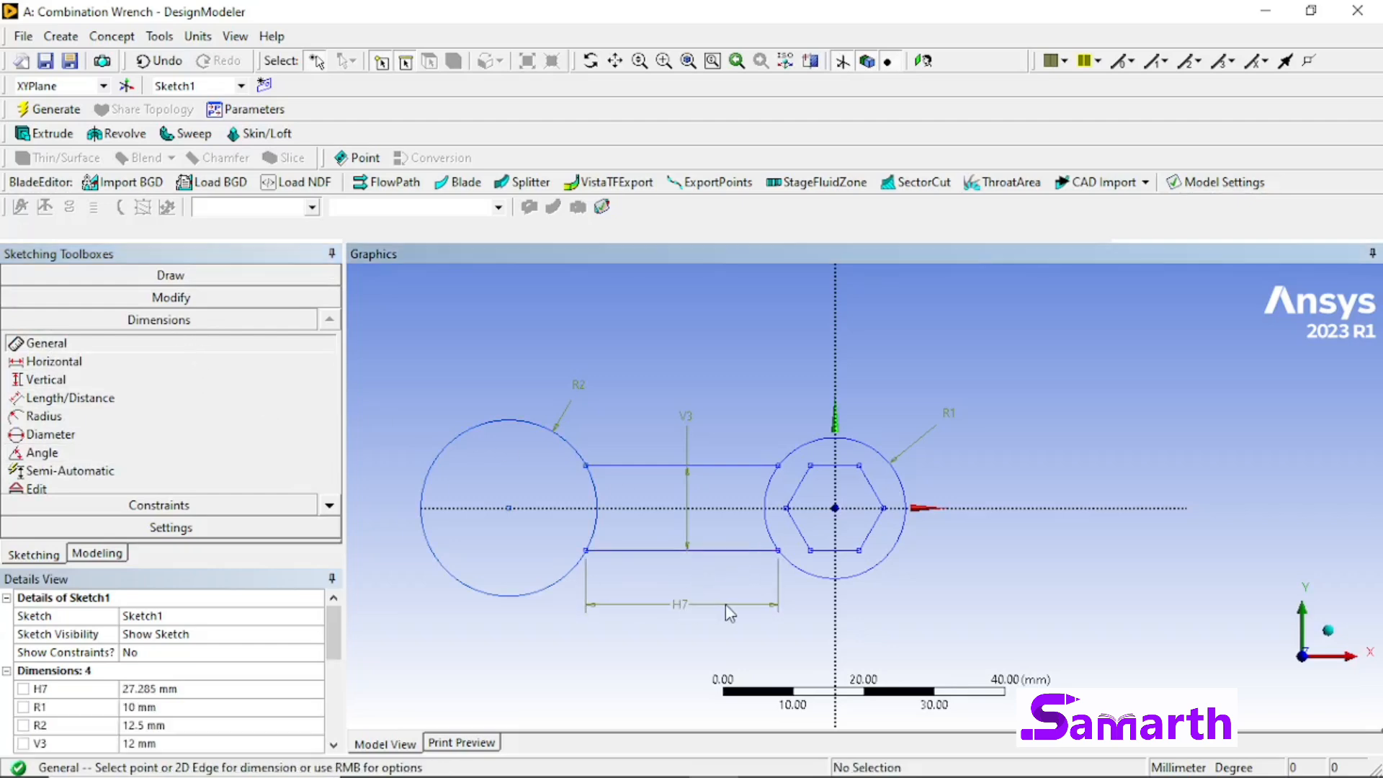
{"action": "left_click", "coordinate": [184, 689]}
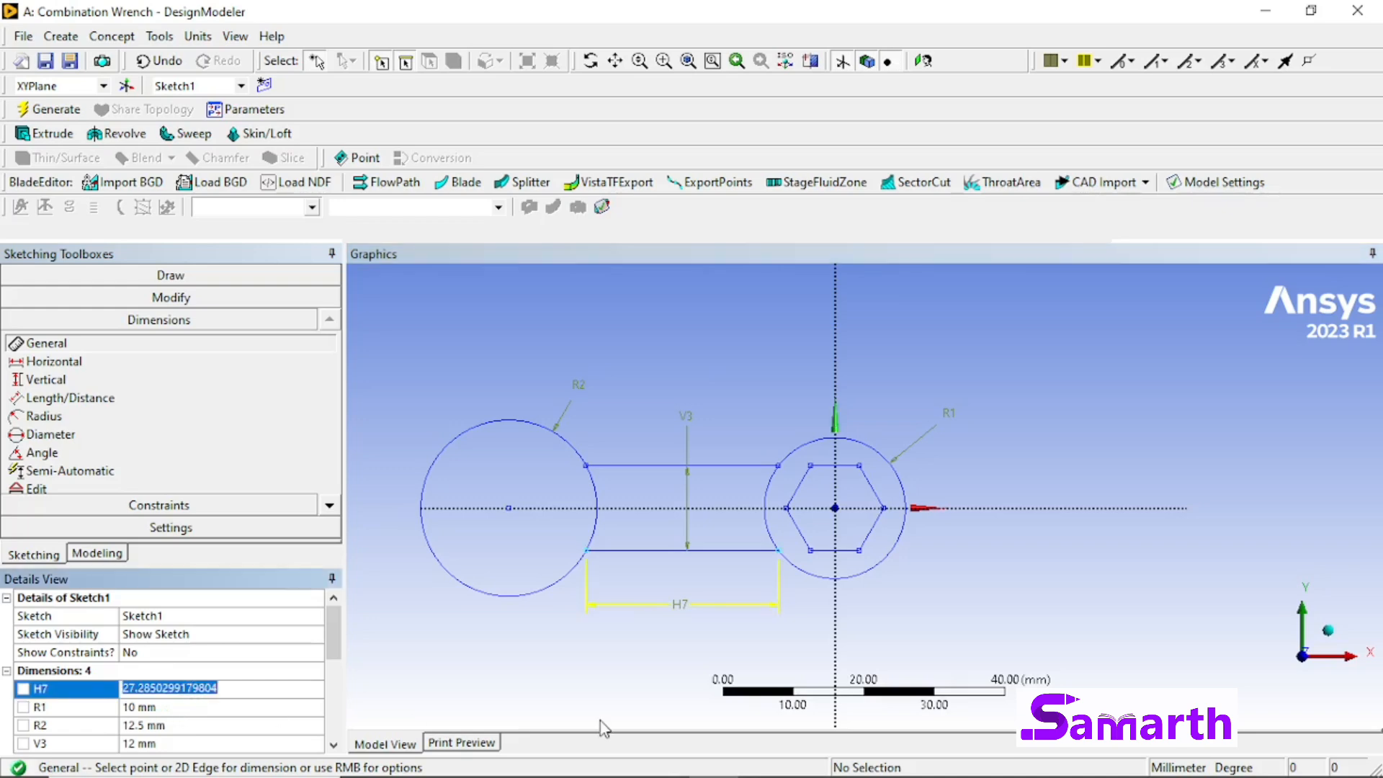
{"action": "type", "text": "40"}
{"action": "key", "text": "Return"}
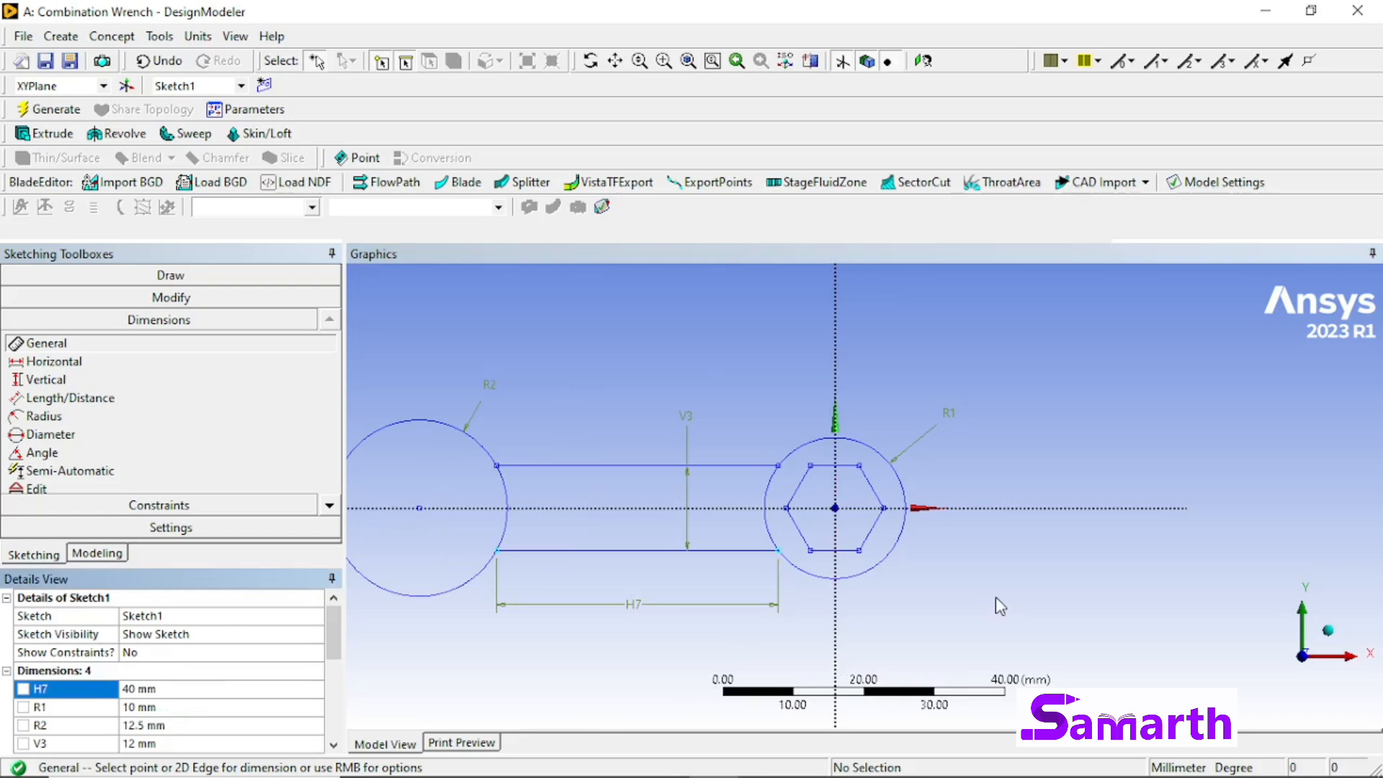
{"action": "key", "text": "F7"}
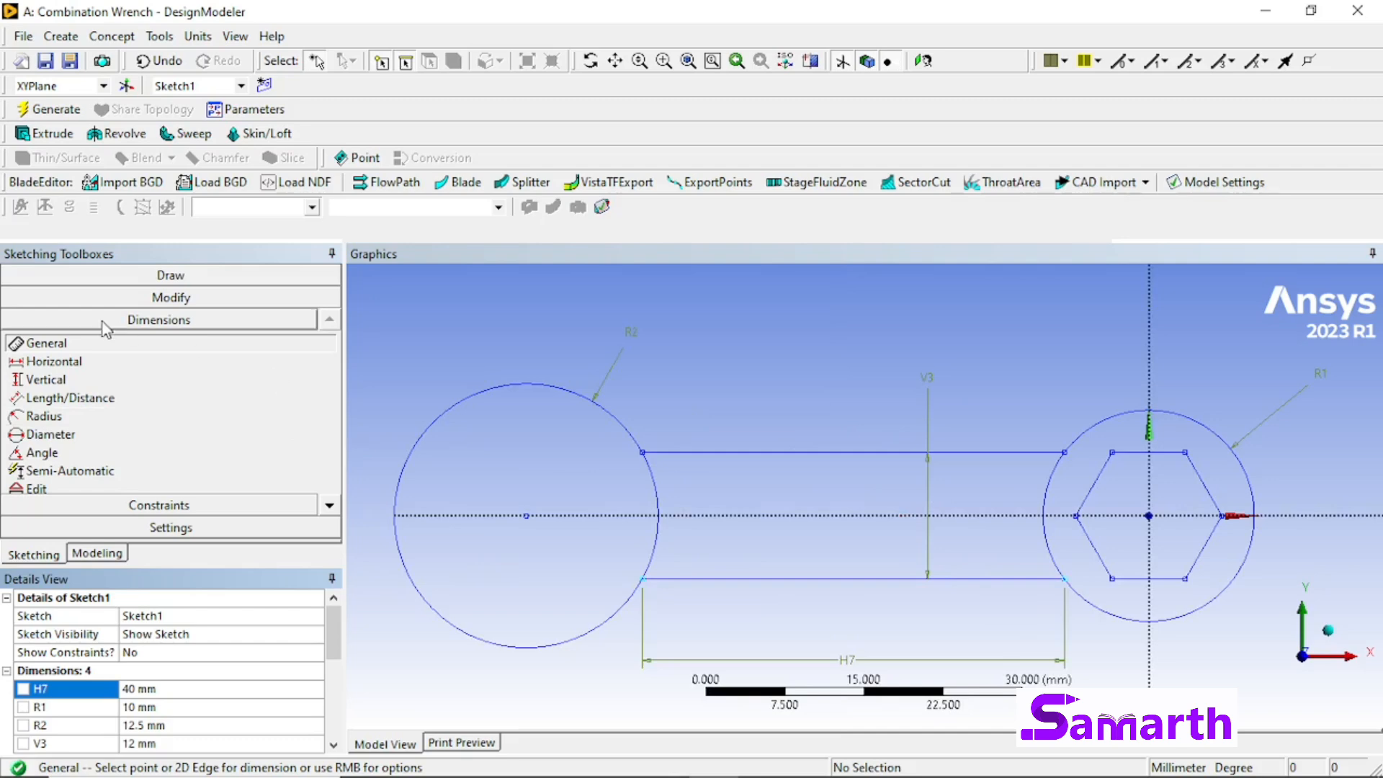
Step: Sketch an auto-filleted rectangle about 15 mm wide and 14 mm tall, overlapping the outer side of the 12.5 mm radius circle
{"action": "left_click", "coordinate": [186, 278]}
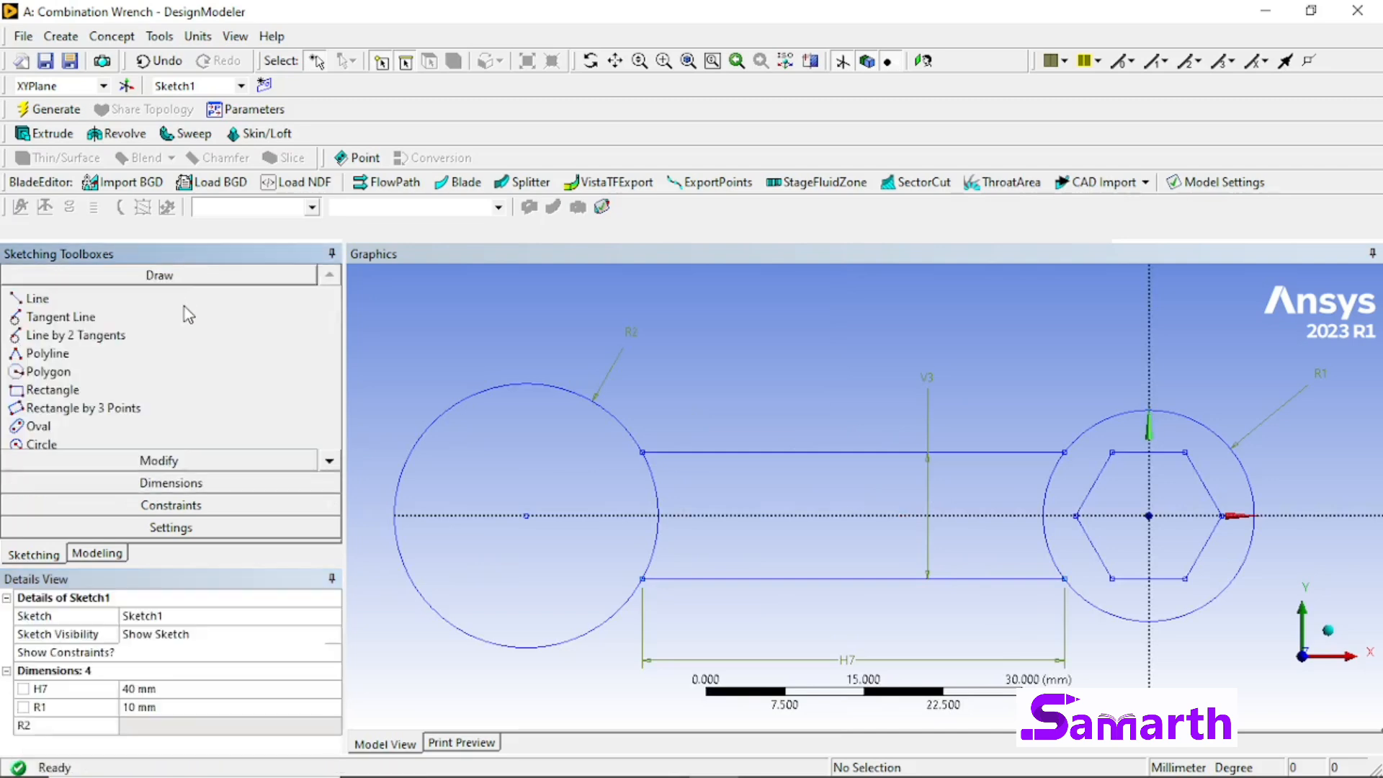
{"action": "left_click", "coordinate": [163, 390]}
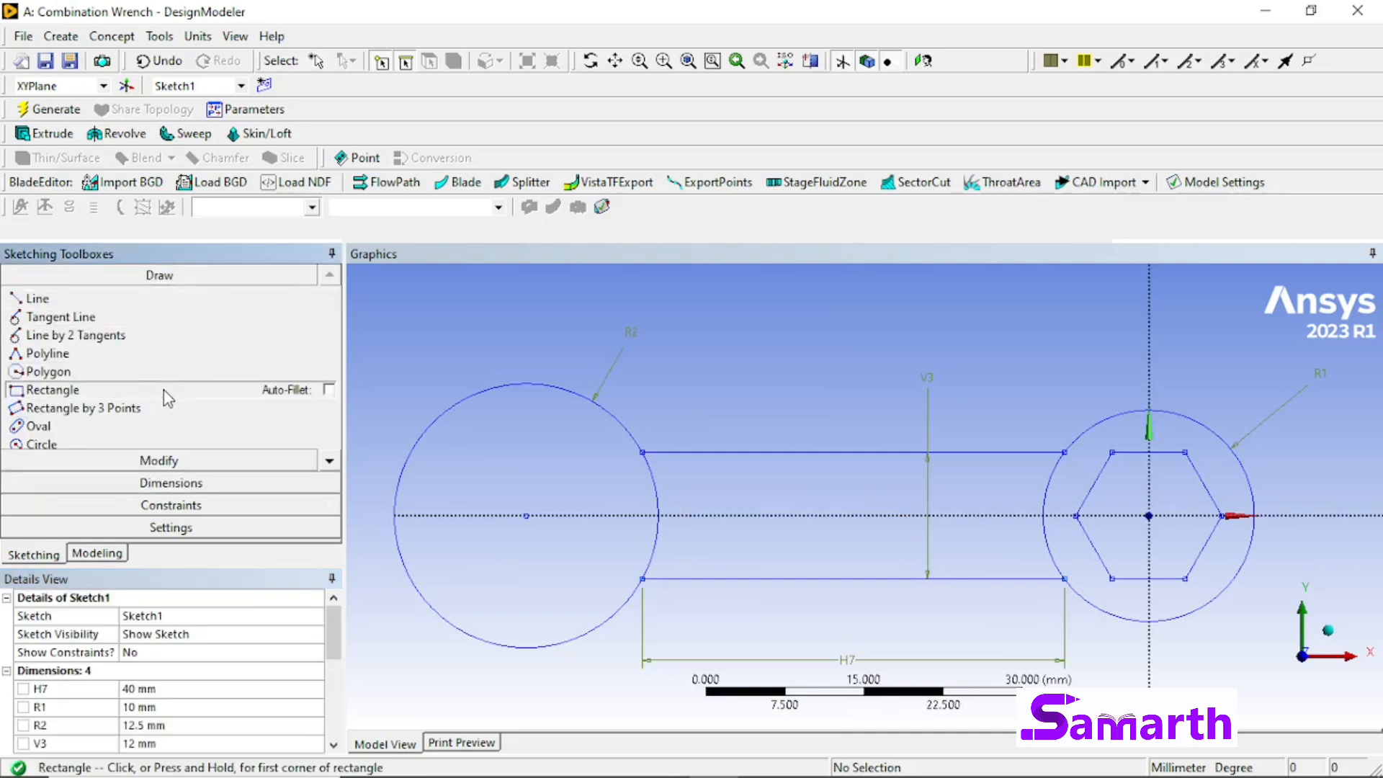
{"action": "left_click", "coordinate": [328, 388]}
{"action": "left_click", "coordinate": [355, 433]}
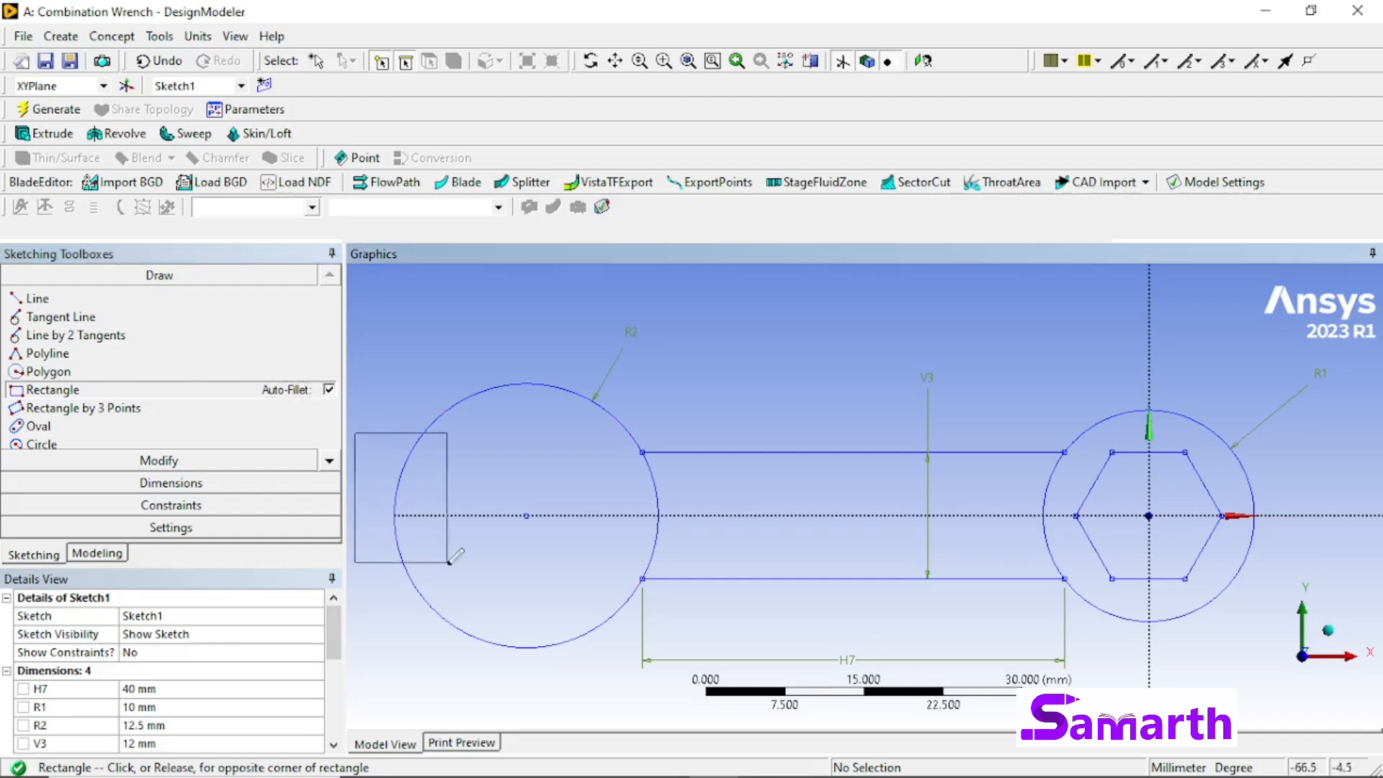
{"action": "left_click", "coordinate": [512, 585]}
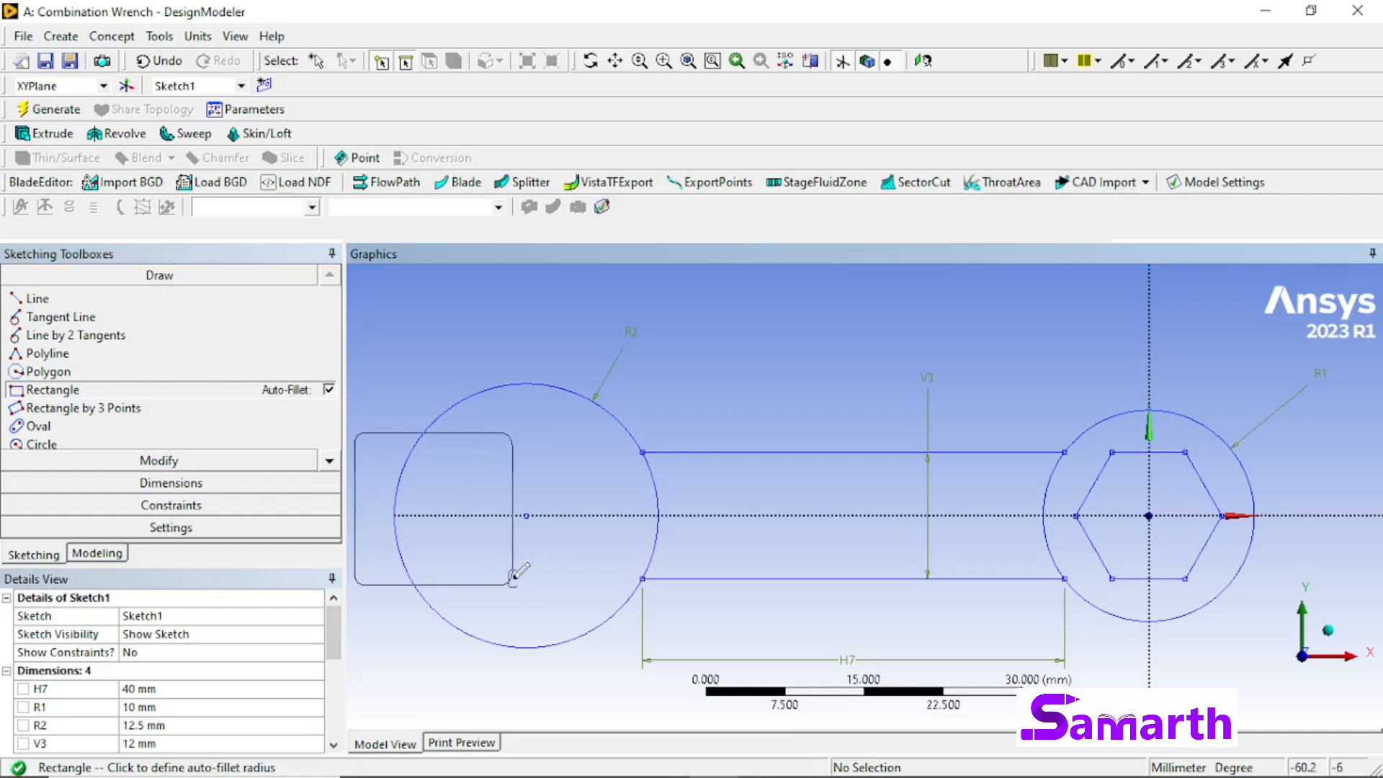
{"action": "left_click", "coordinate": [528, 573]}
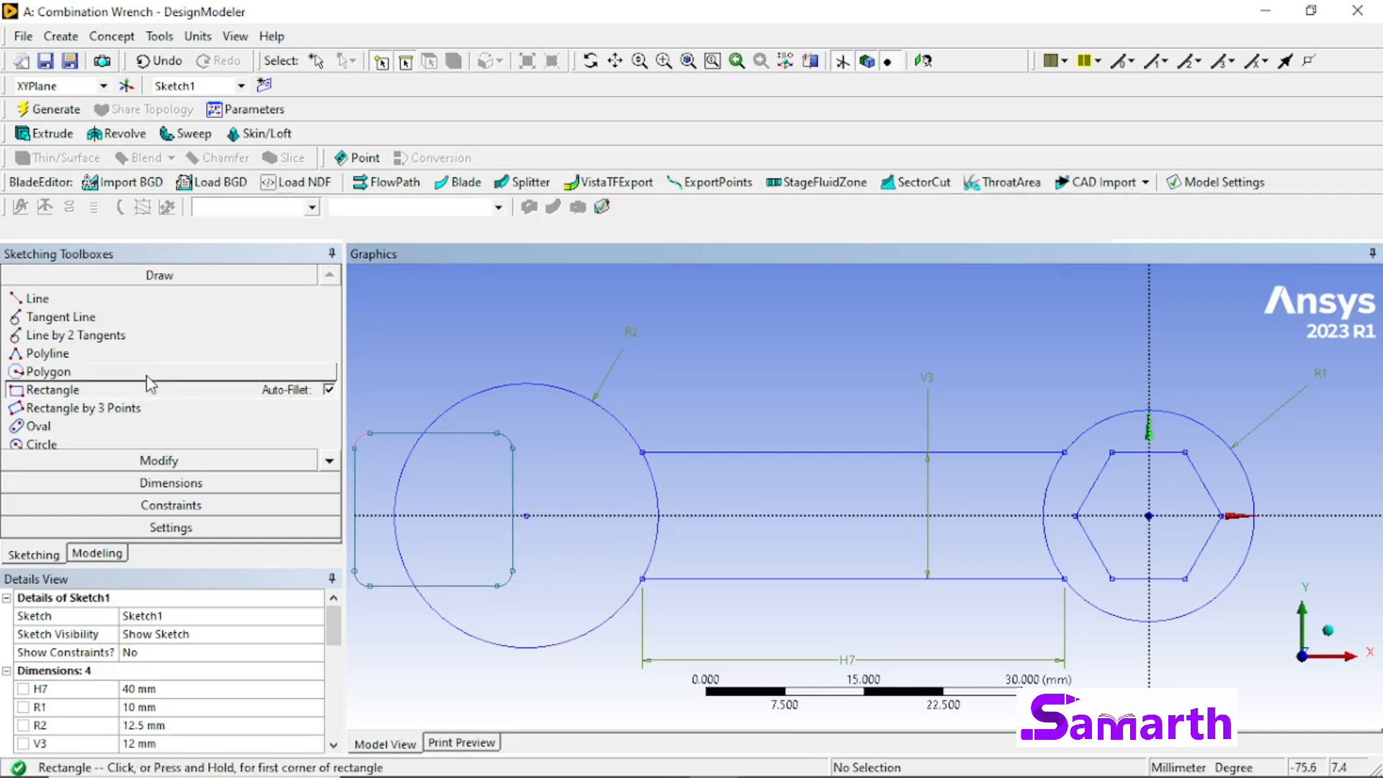
Step: Constrain the rectangle's upper and lower edges to be symmetric about the X axis
{"action": "left_click", "coordinate": [211, 505]}
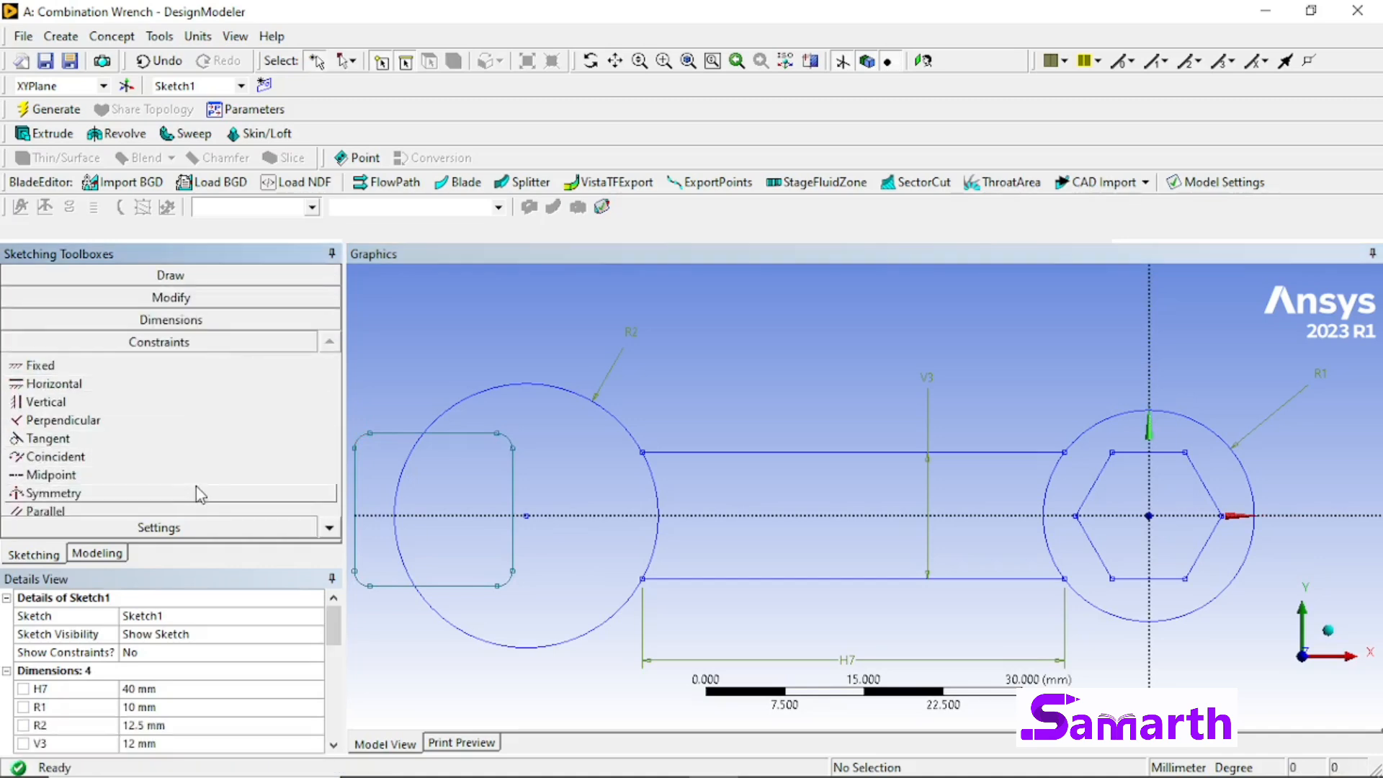
{"action": "left_click", "coordinate": [193, 494]}
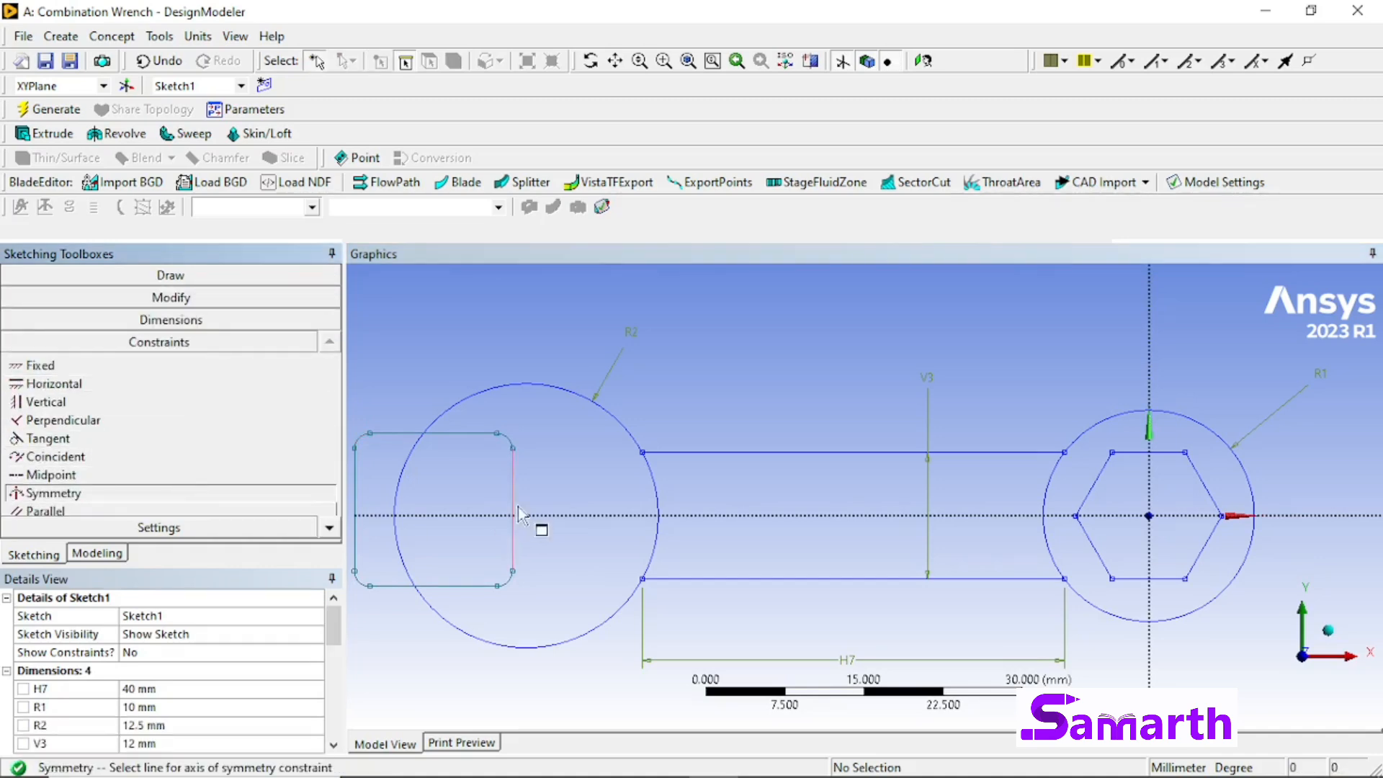
{"action": "left_click", "coordinate": [471, 515]}
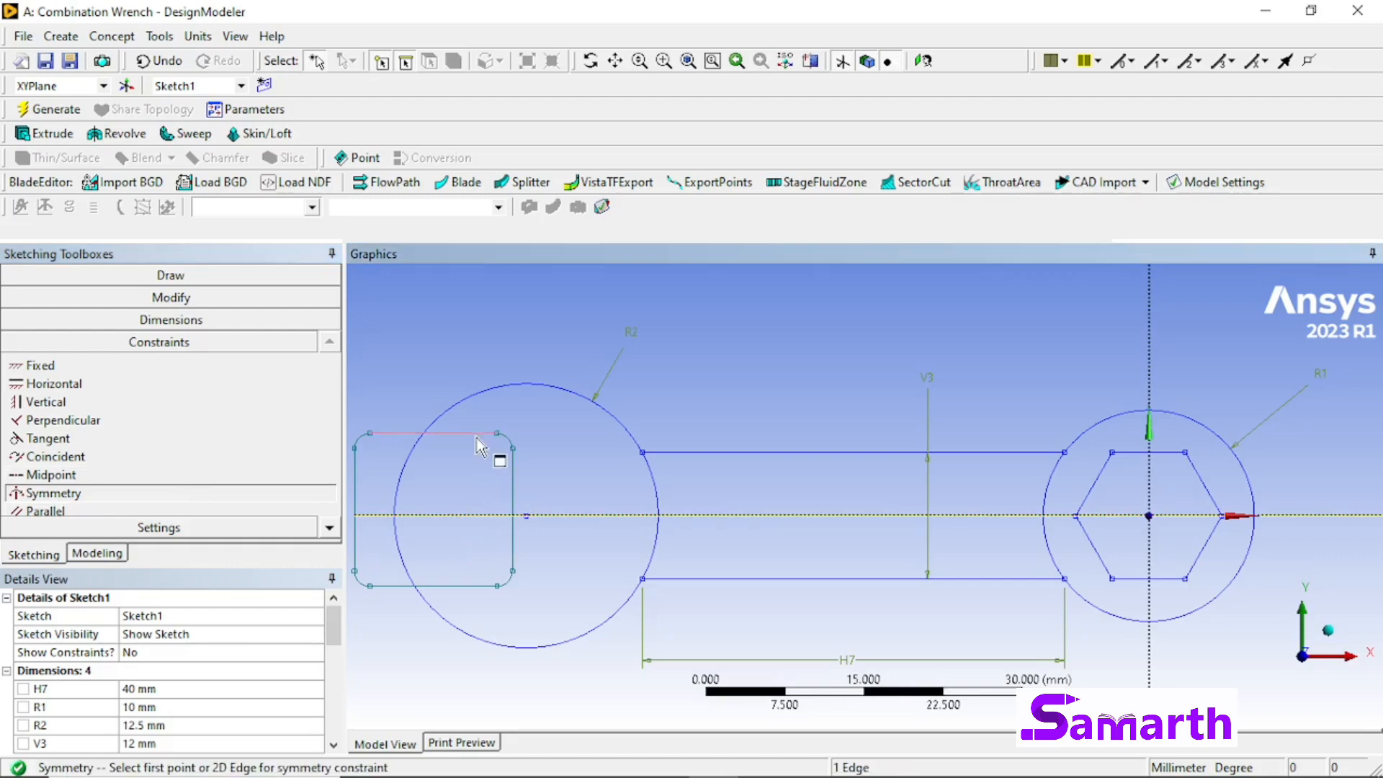
{"action": "left_click", "coordinate": [486, 433]}
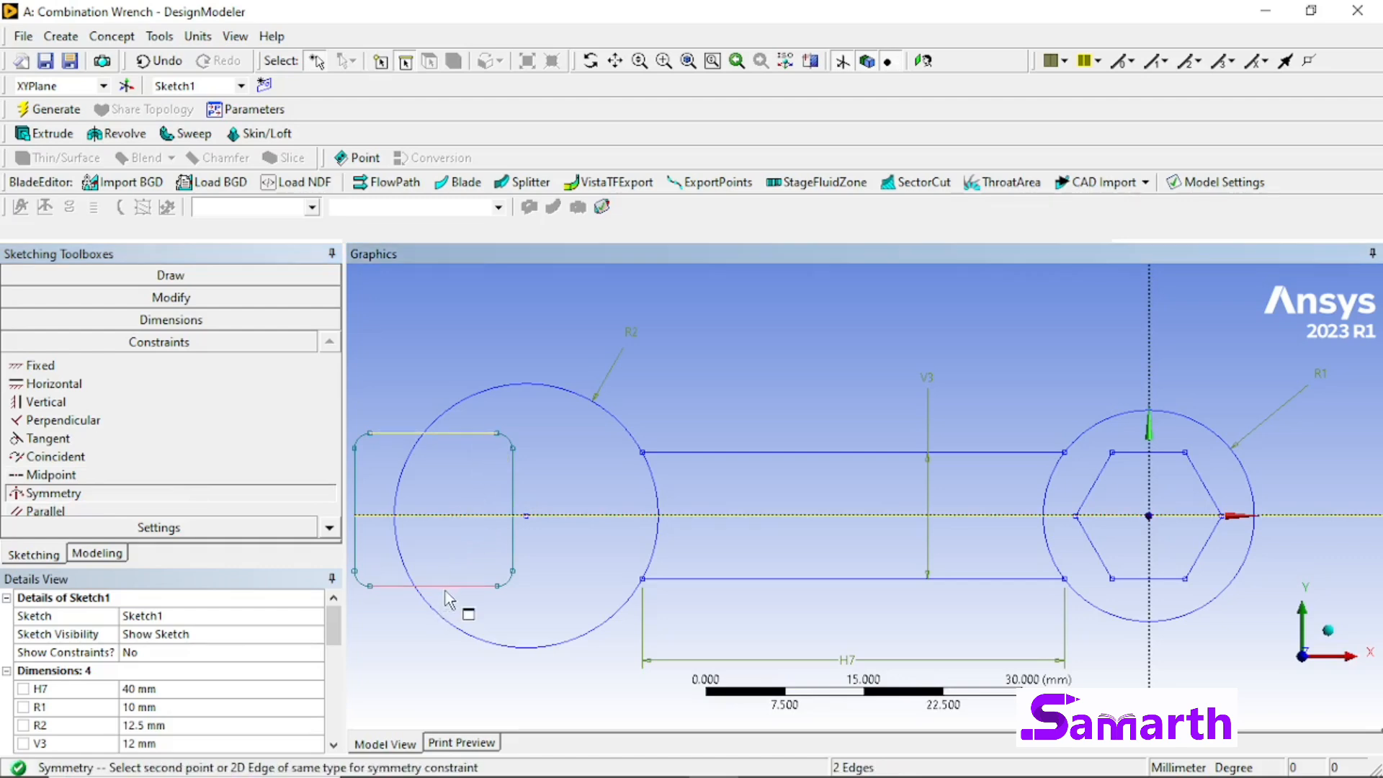
{"action": "left_click", "coordinate": [448, 586]}
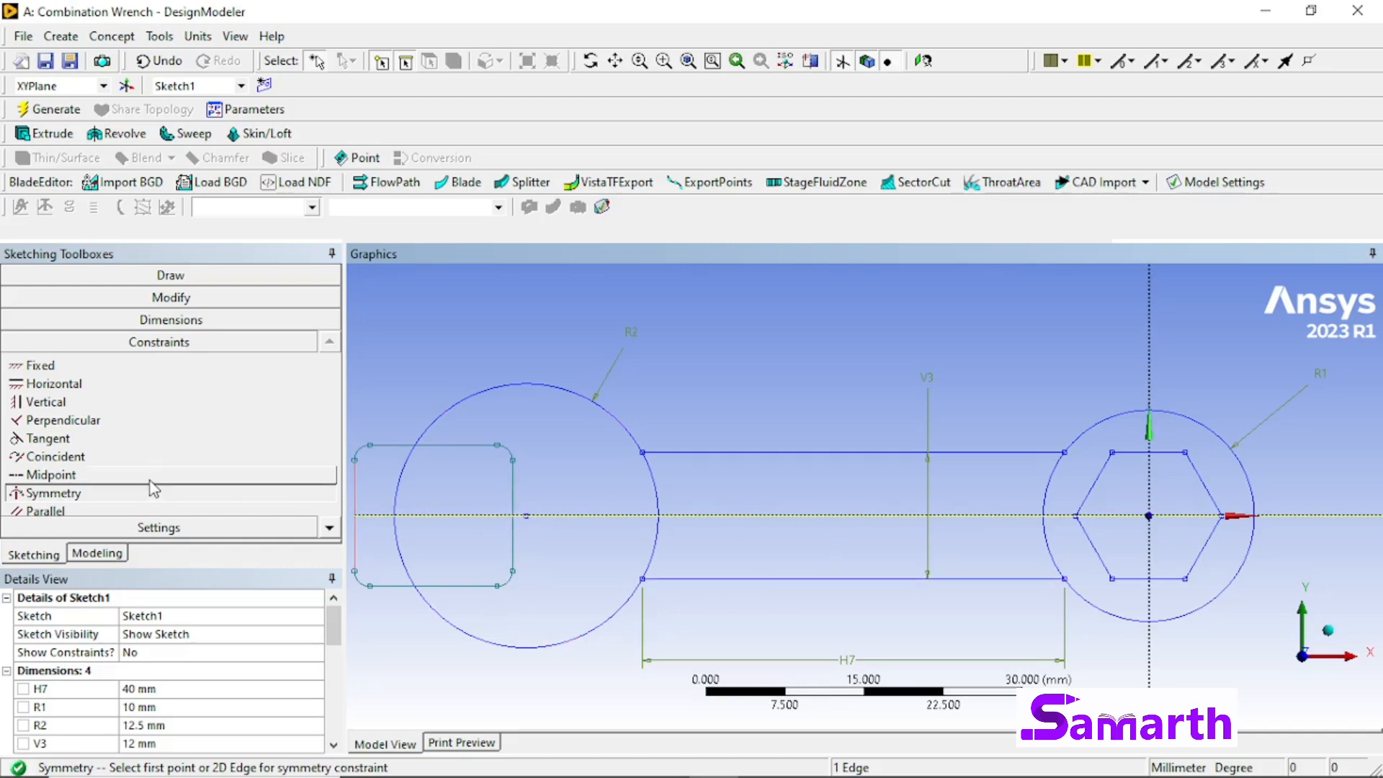
Step: Add a horizontal dimension from the lower handle line's end at the larger circle to the rectangle's inner vertical edge and set it to 10 mm
{"action": "left_click", "coordinate": [173, 319]}
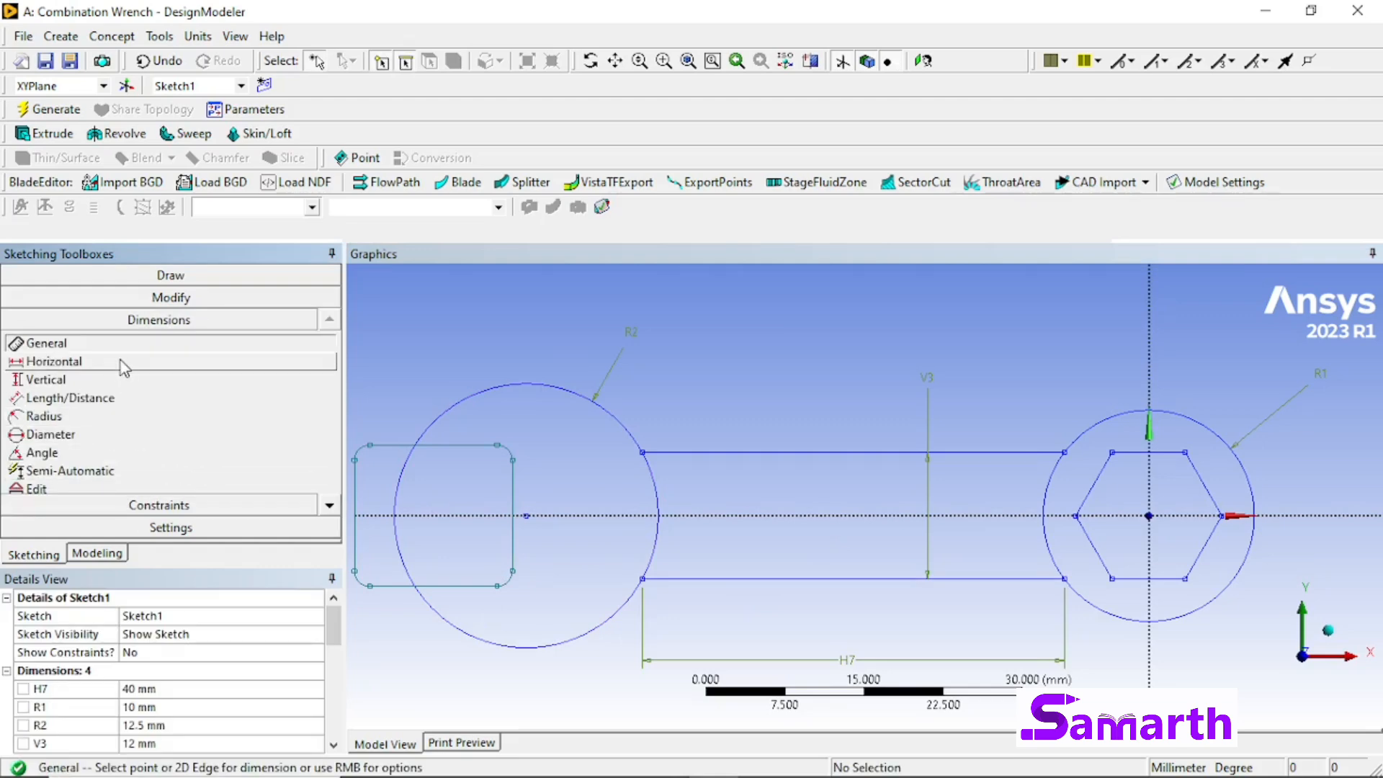
{"action": "left_click", "coordinate": [123, 364]}
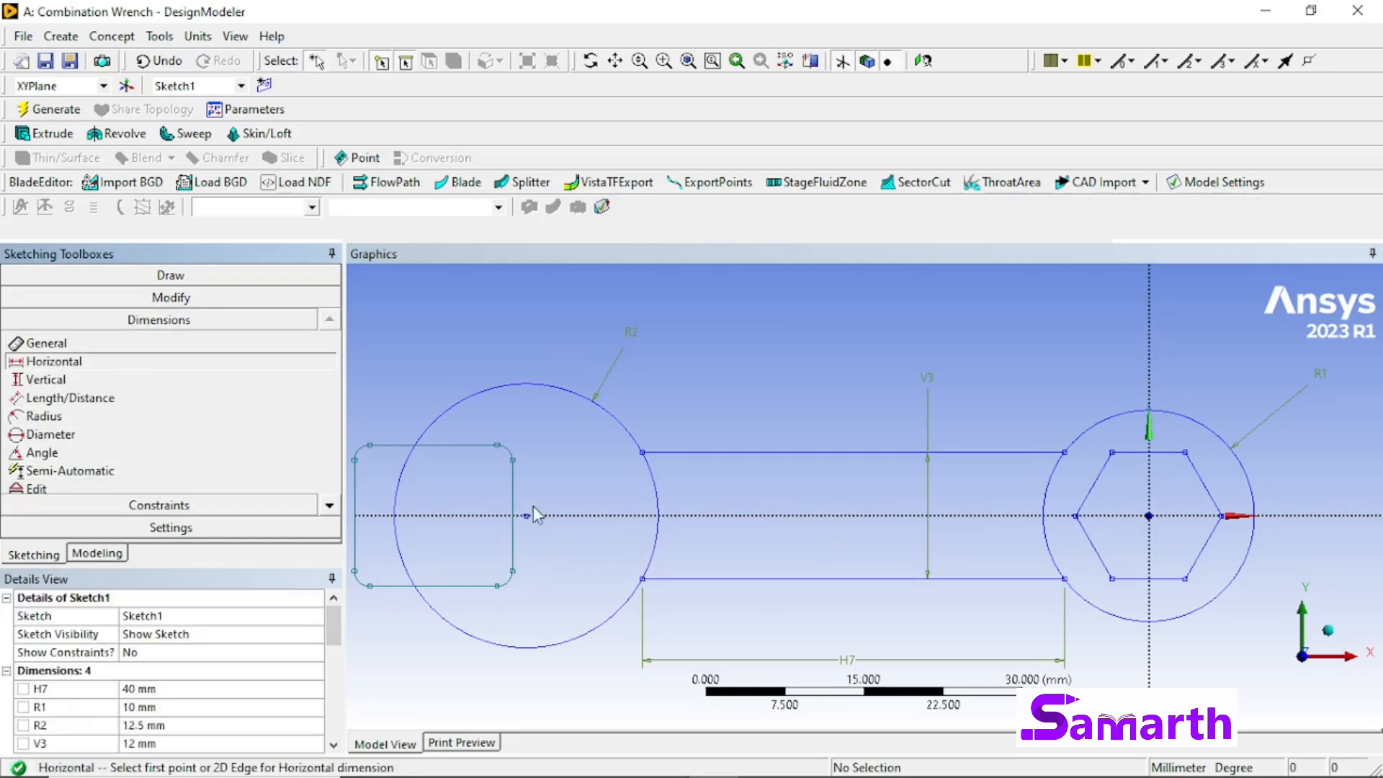
{"action": "left_click", "coordinate": [642, 582]}
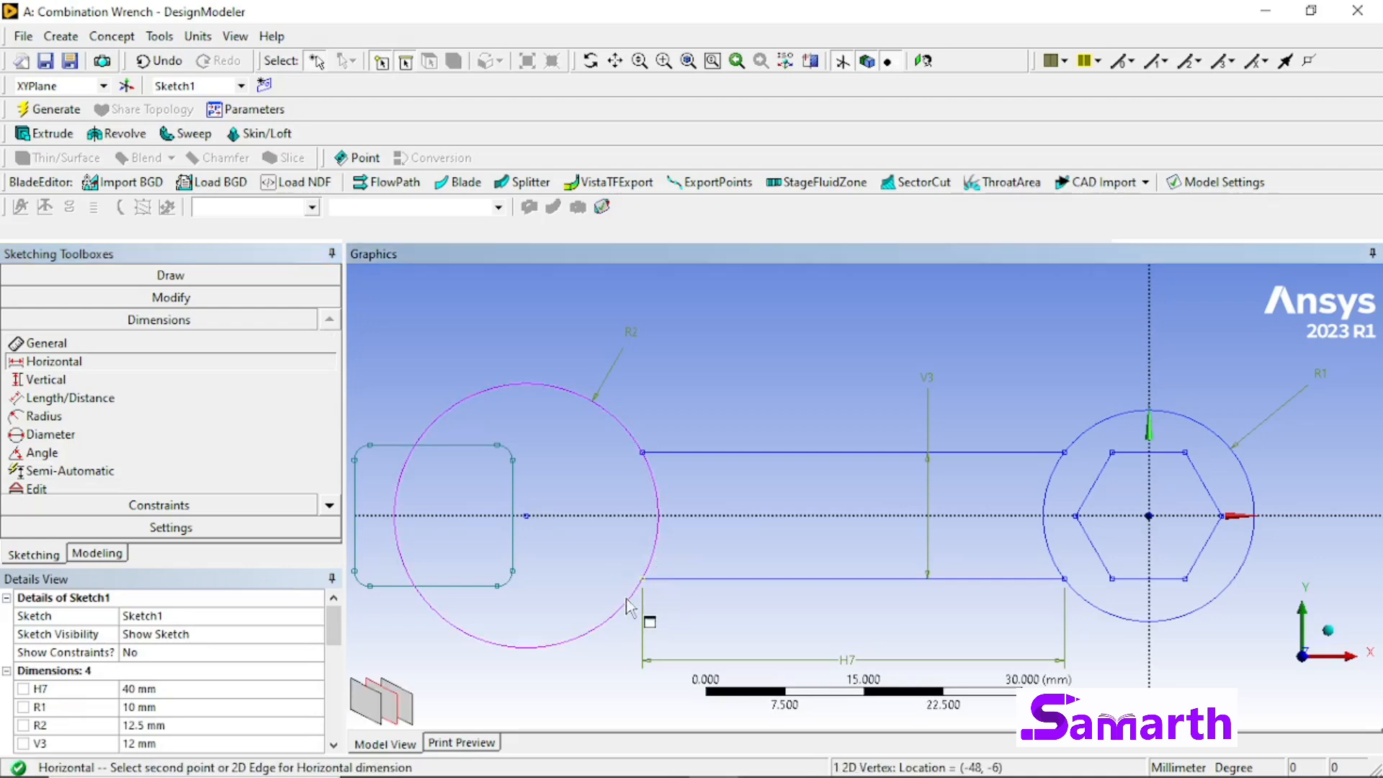
{"action": "left_click", "coordinate": [513, 548]}
{"action": "left_click", "coordinate": [593, 678]}
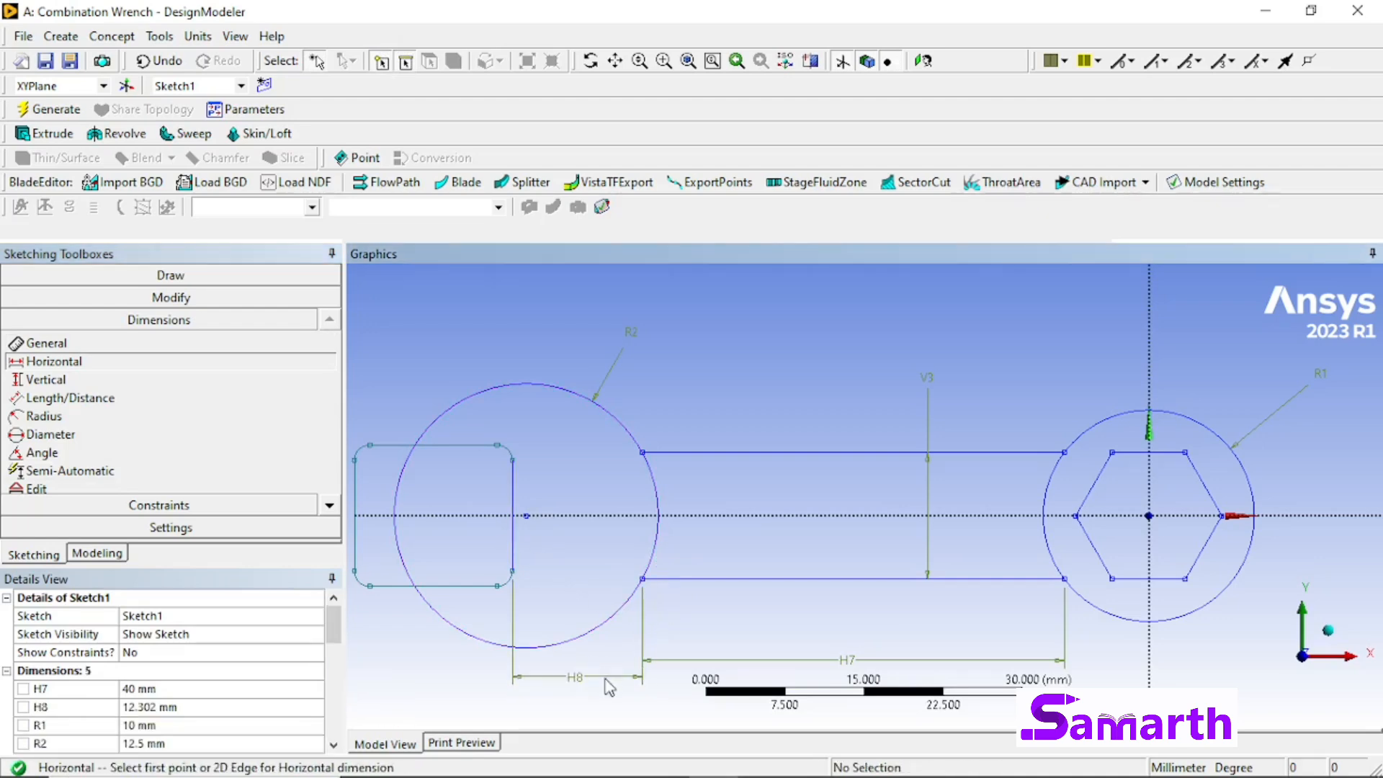
{"action": "left_click", "coordinate": [160, 708]}
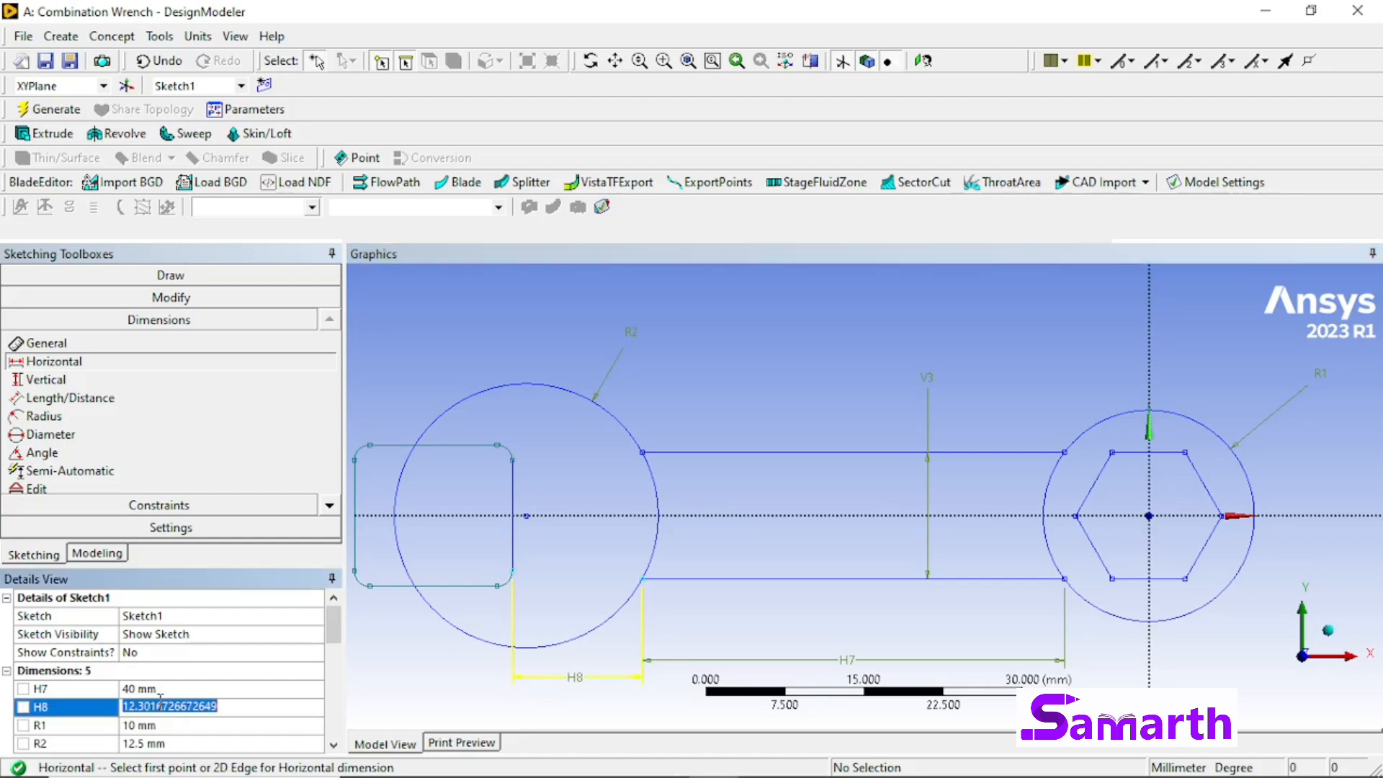
{"action": "type", "text": "10"}
{"action": "key", "text": "Return"}
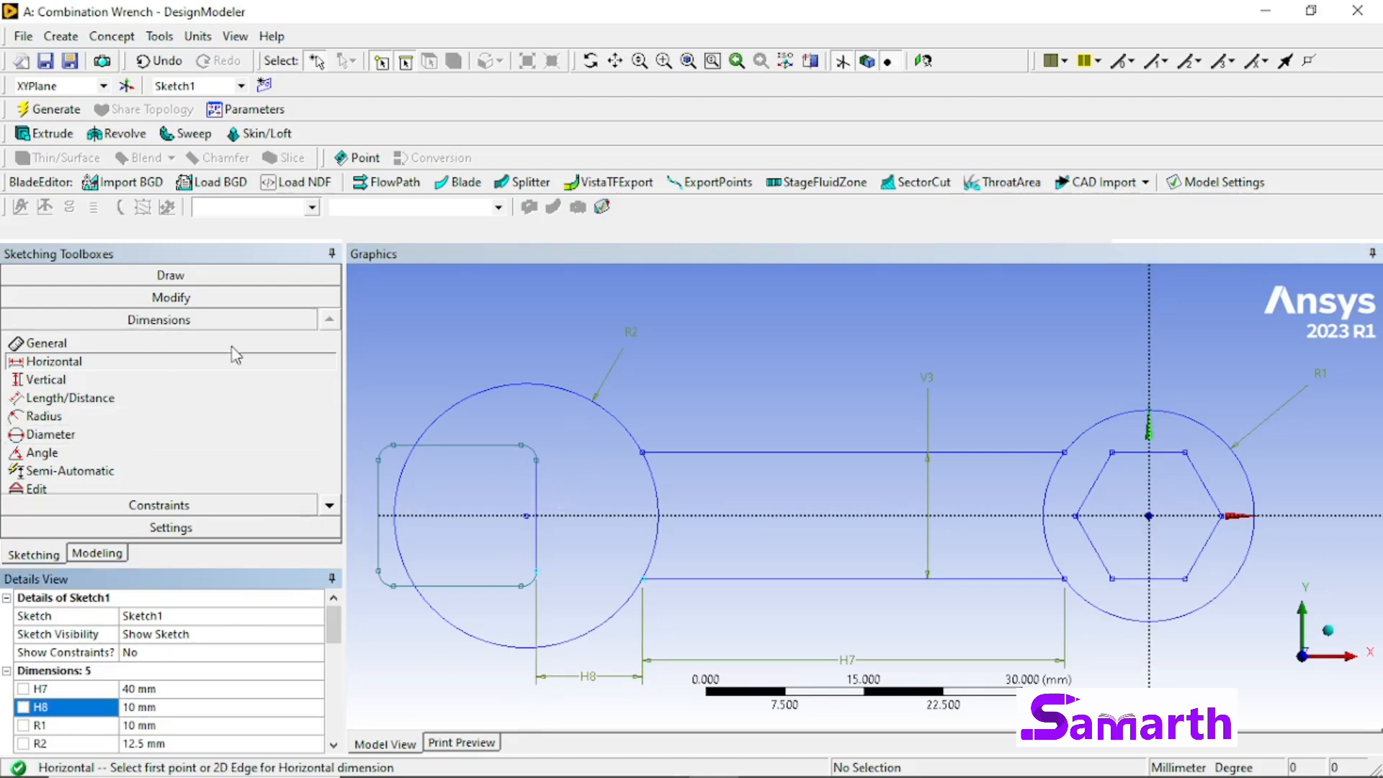
Step: Trim the rectangle portions outside the larger circle and the circle's arc across the mouth to form the open jaw
{"action": "left_click", "coordinate": [211, 300]}
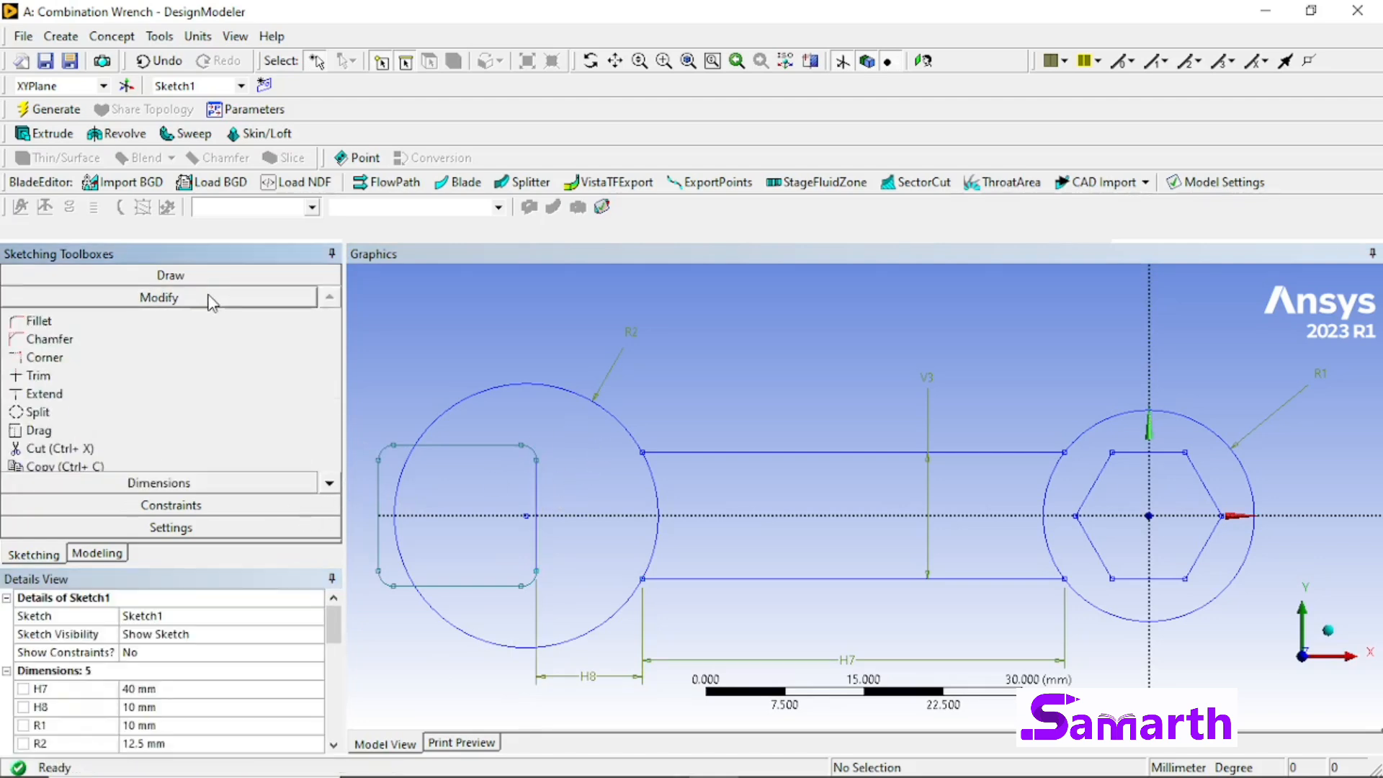
{"action": "left_click", "coordinate": [147, 380]}
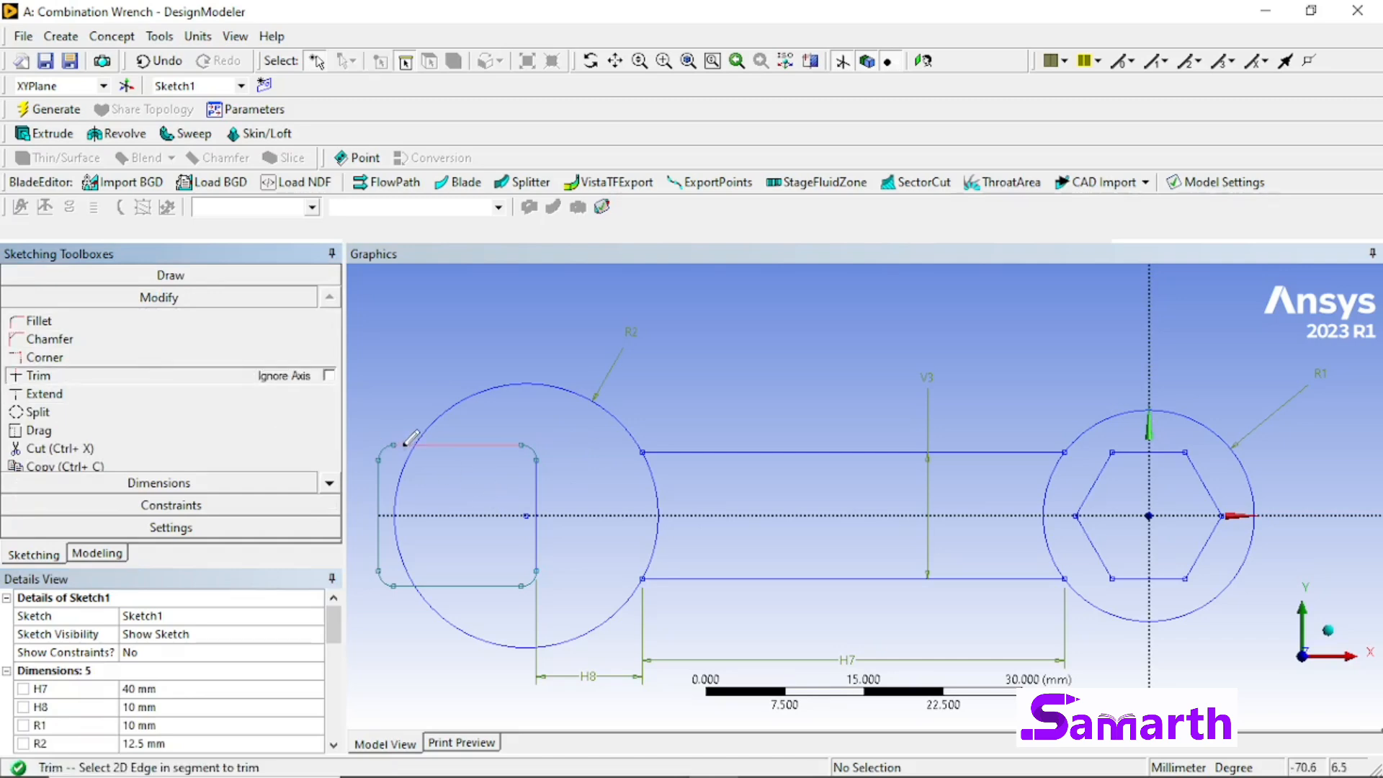
{"action": "left_click", "coordinate": [405, 444]}
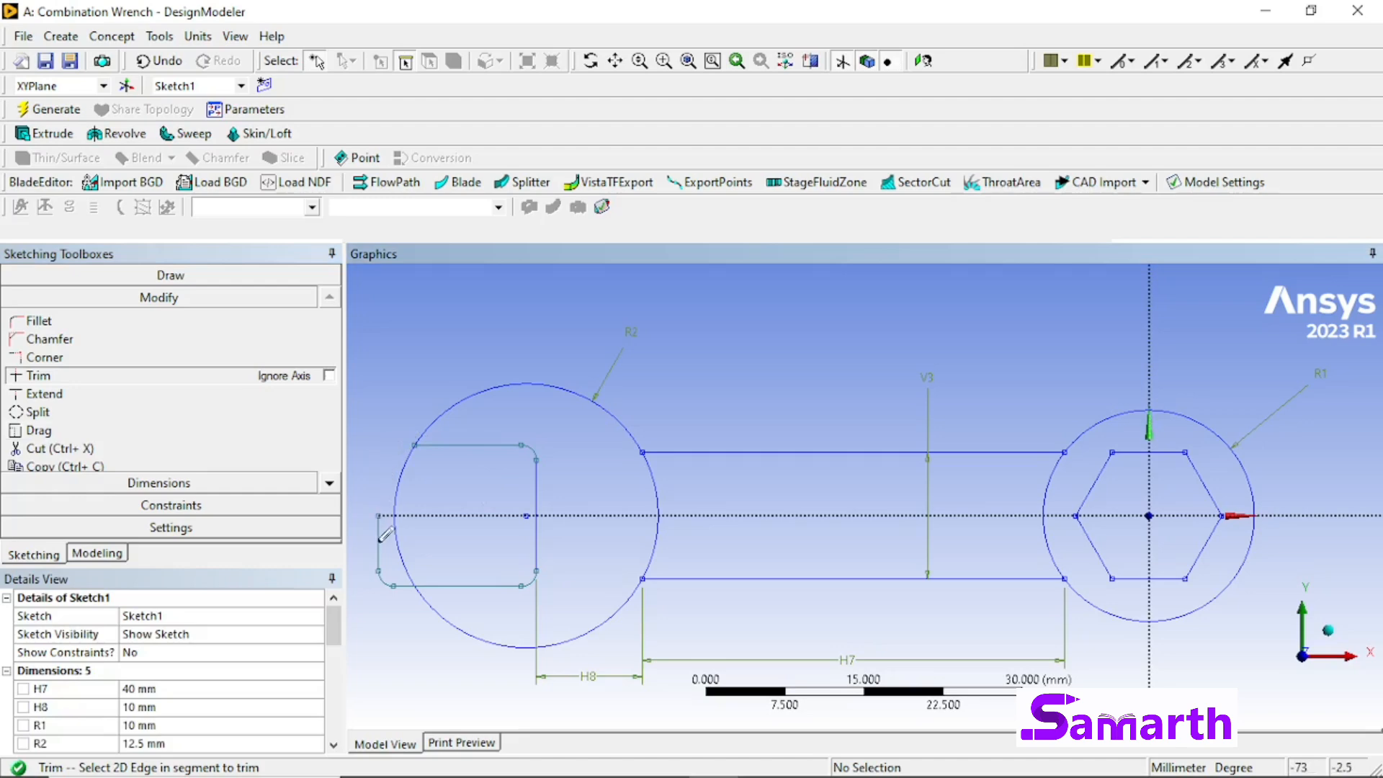
{"action": "left_click", "coordinate": [379, 533]}
{"action": "left_click", "coordinate": [389, 580]}
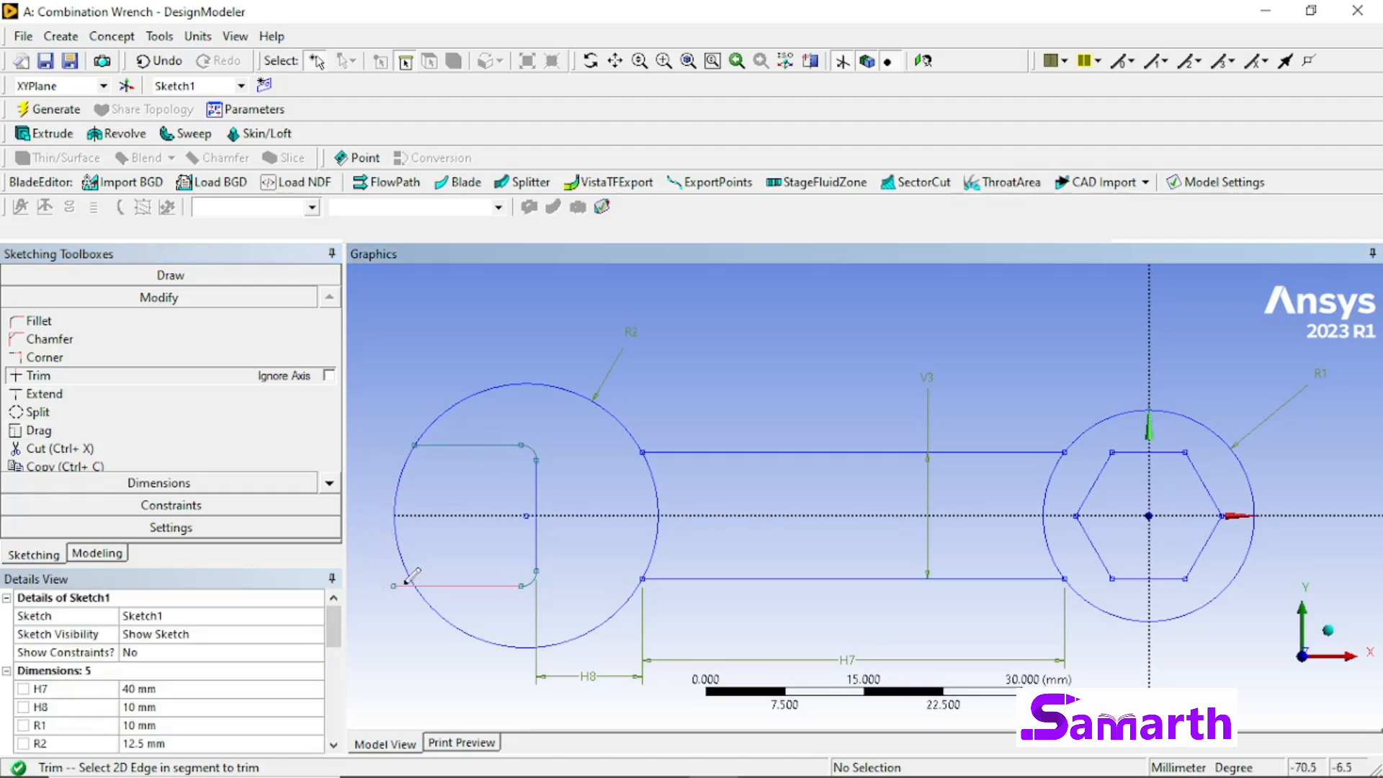
{"action": "left_click", "coordinate": [399, 551]}
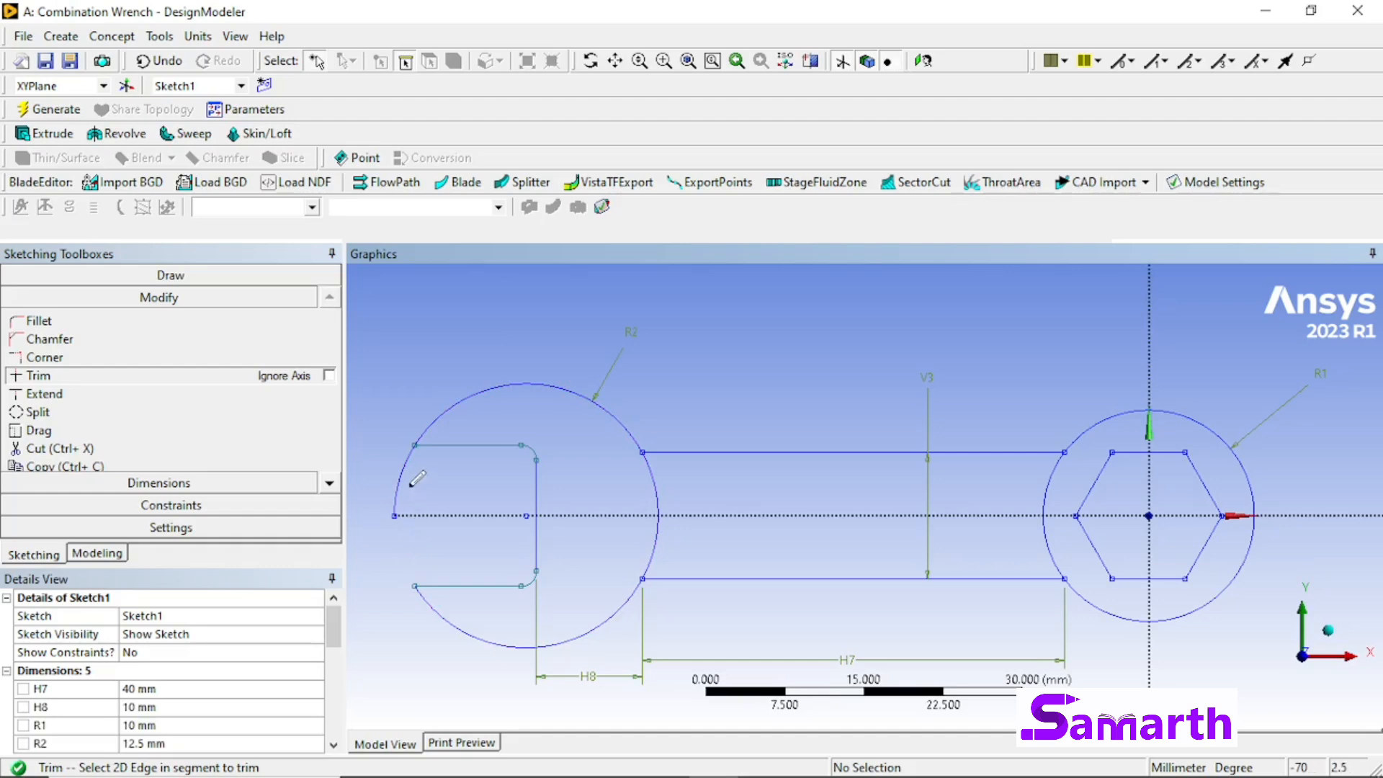
{"action": "left_click", "coordinate": [410, 484]}
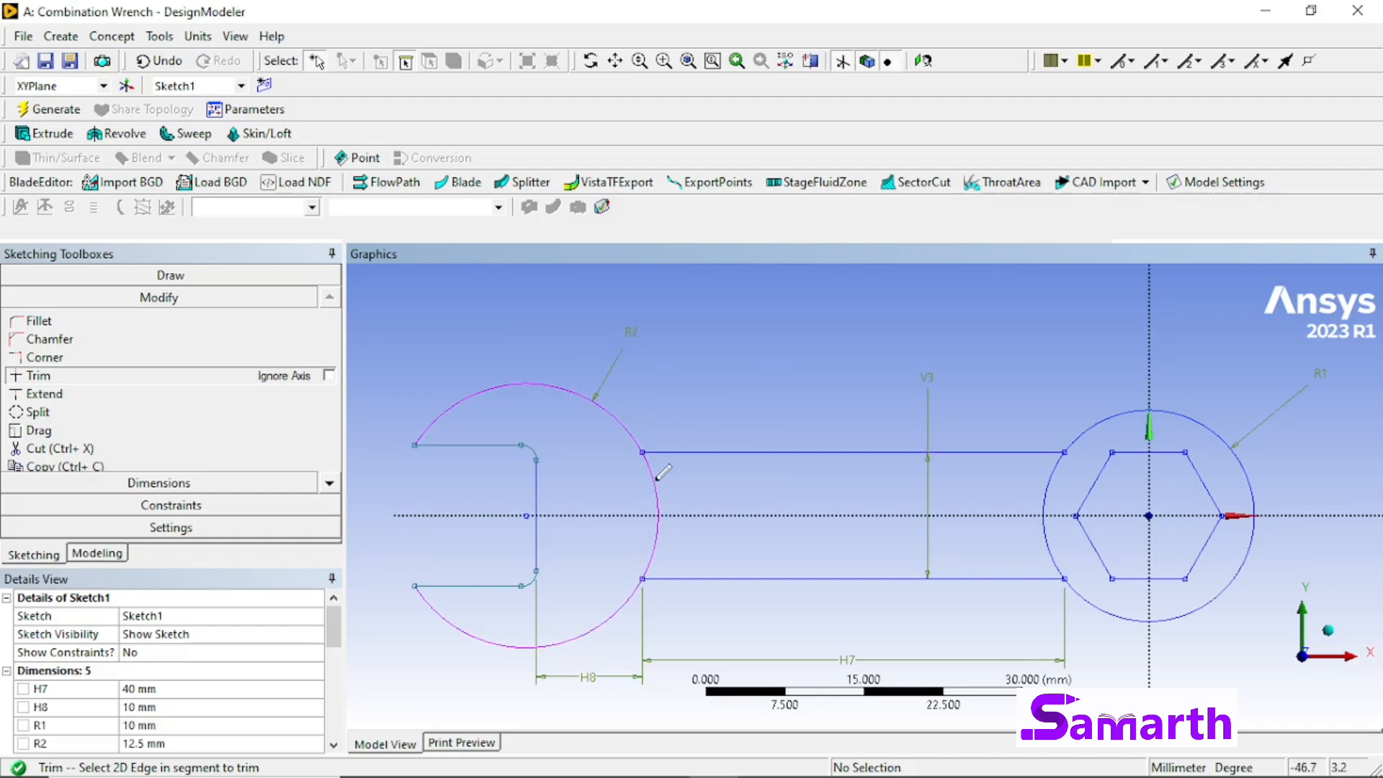
Step: Trim the arcs of both end circles that lie between the two handle lines
{"action": "left_click", "coordinate": [653, 482]}
{"action": "left_click", "coordinate": [656, 529]}
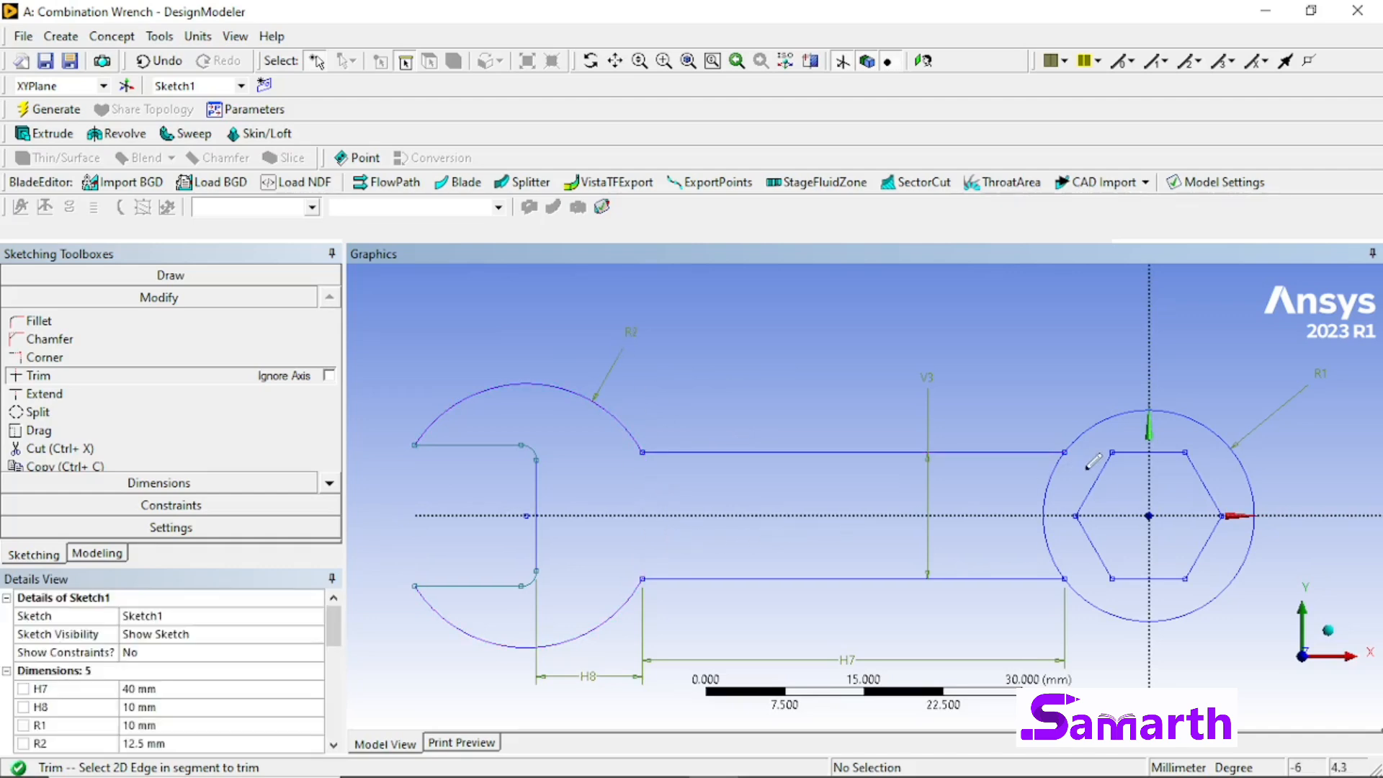
{"action": "left_click", "coordinate": [1052, 471]}
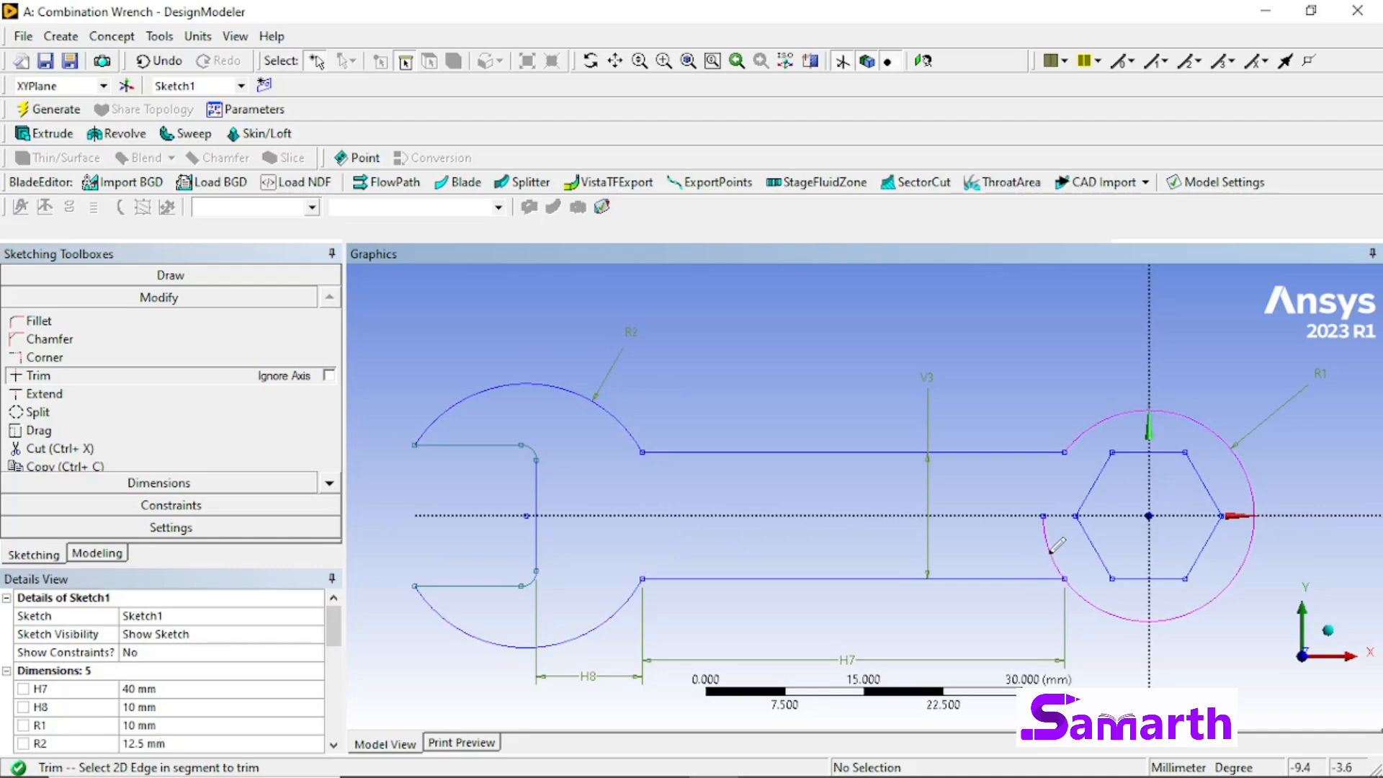
{"action": "left_click", "coordinate": [1052, 550]}
{"action": "key", "text": "Escape"}
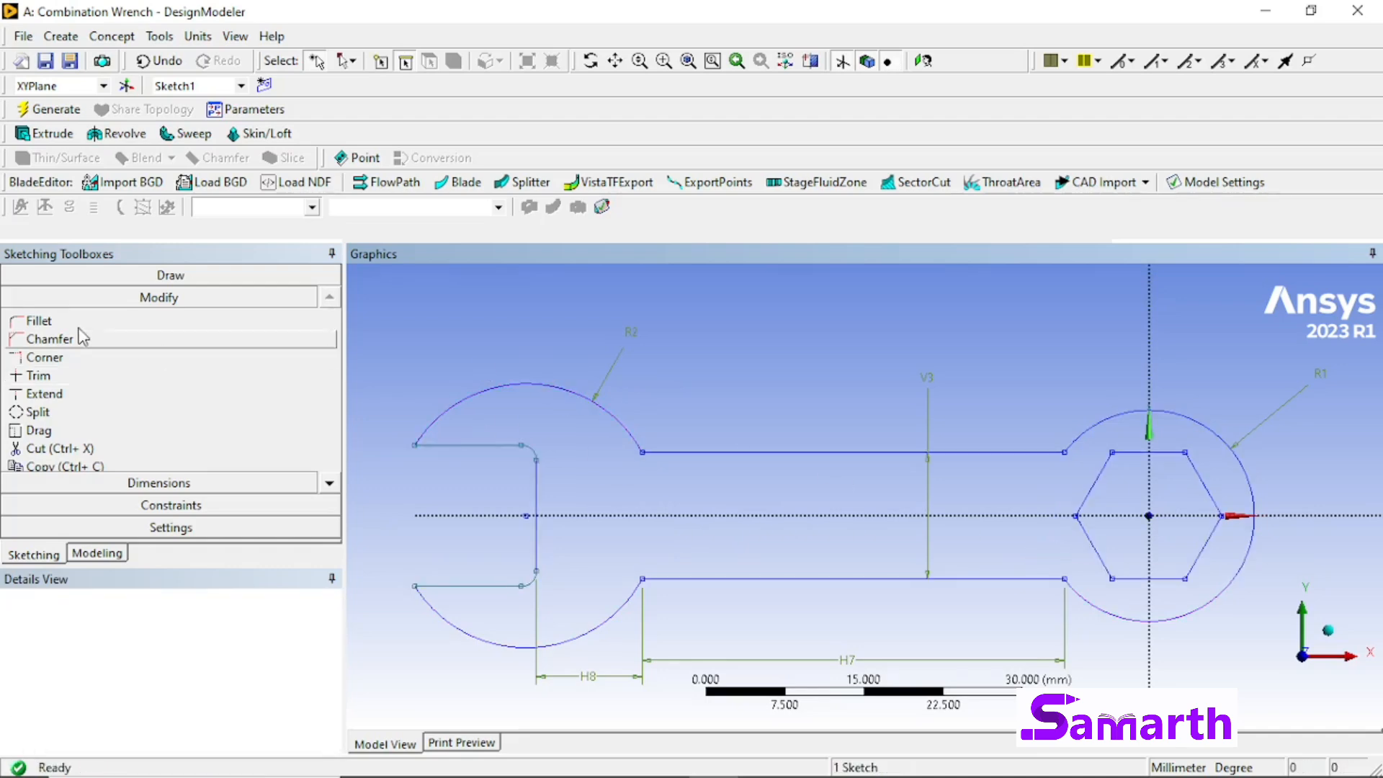
Step: Add a vertical dimension between the upper and lower edges of the open jaw and set it to 12 mm
{"action": "left_click", "coordinate": [198, 483]}
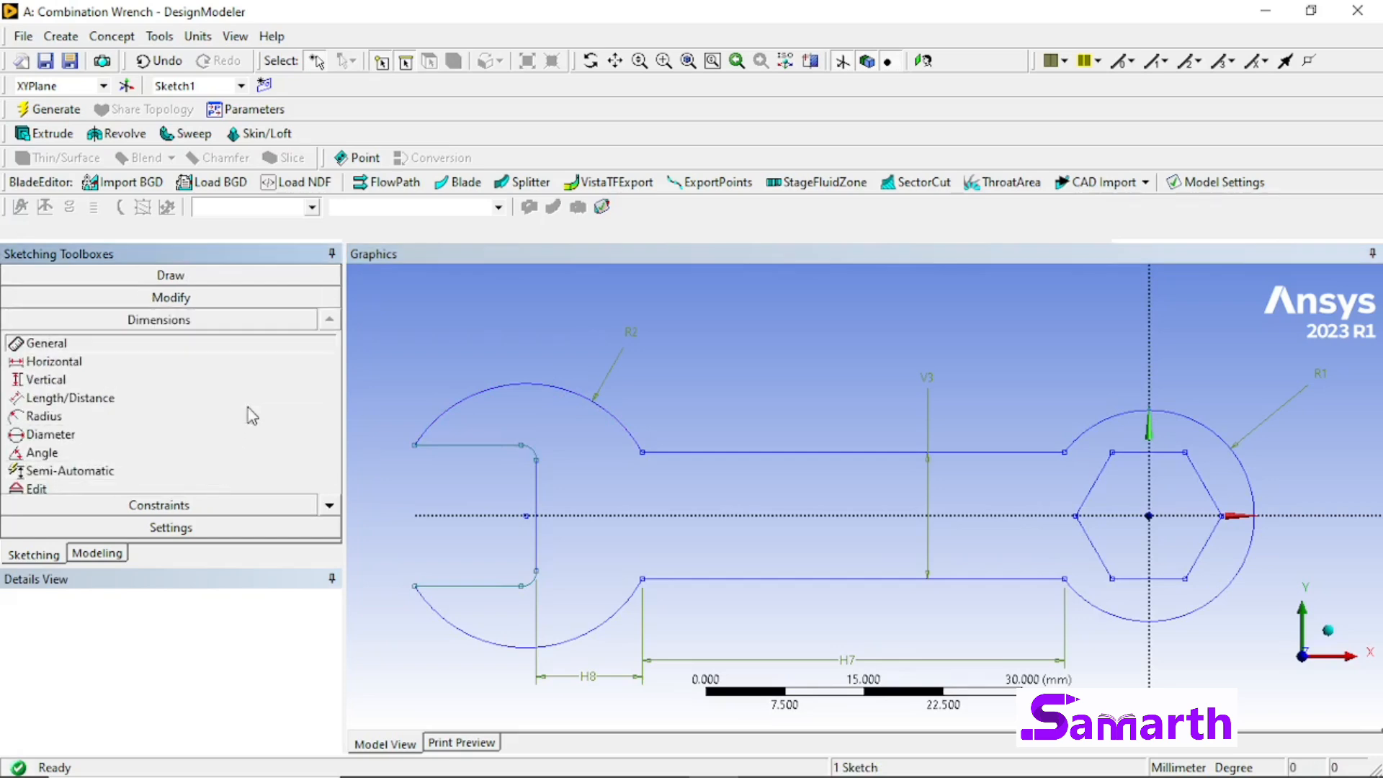
{"action": "left_click", "coordinate": [144, 379]}
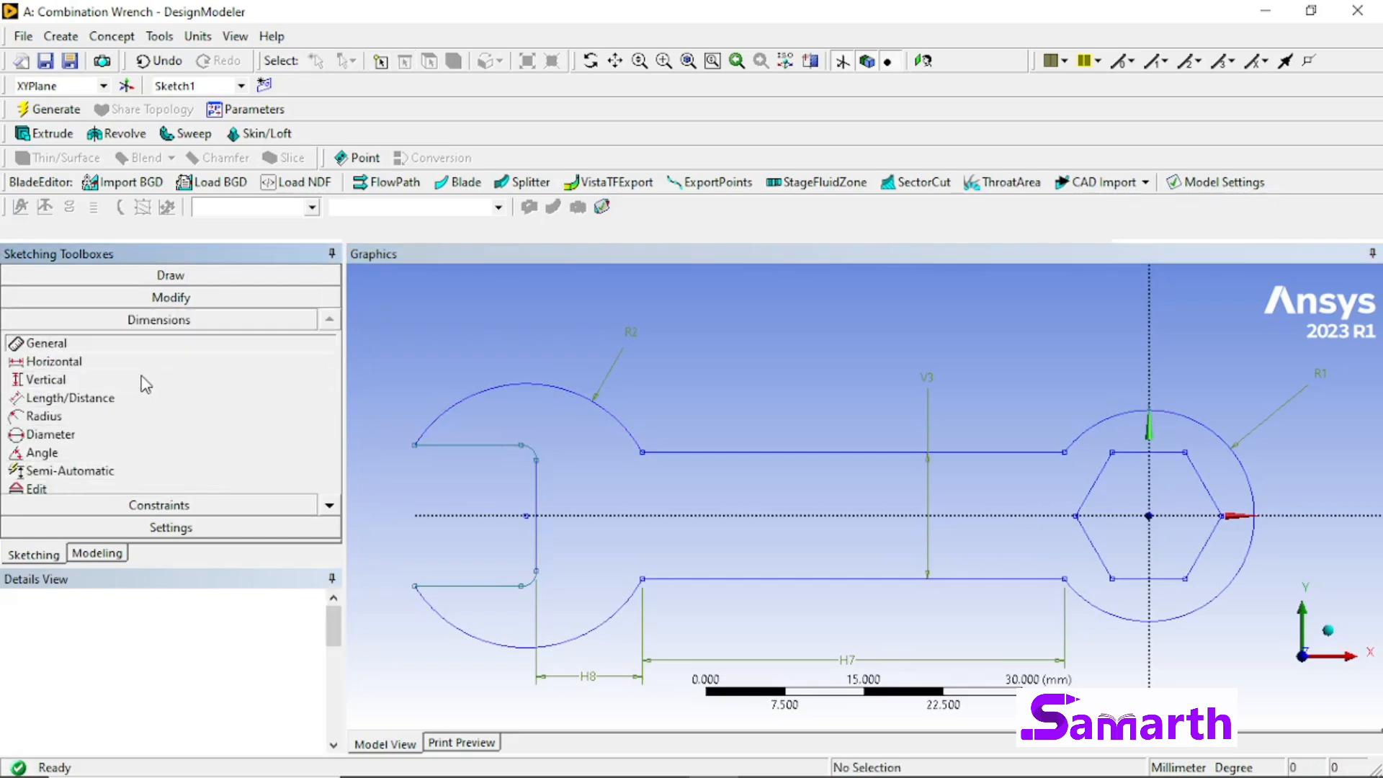
{"action": "left_click", "coordinate": [460, 447]}
{"action": "left_click", "coordinate": [461, 585]}
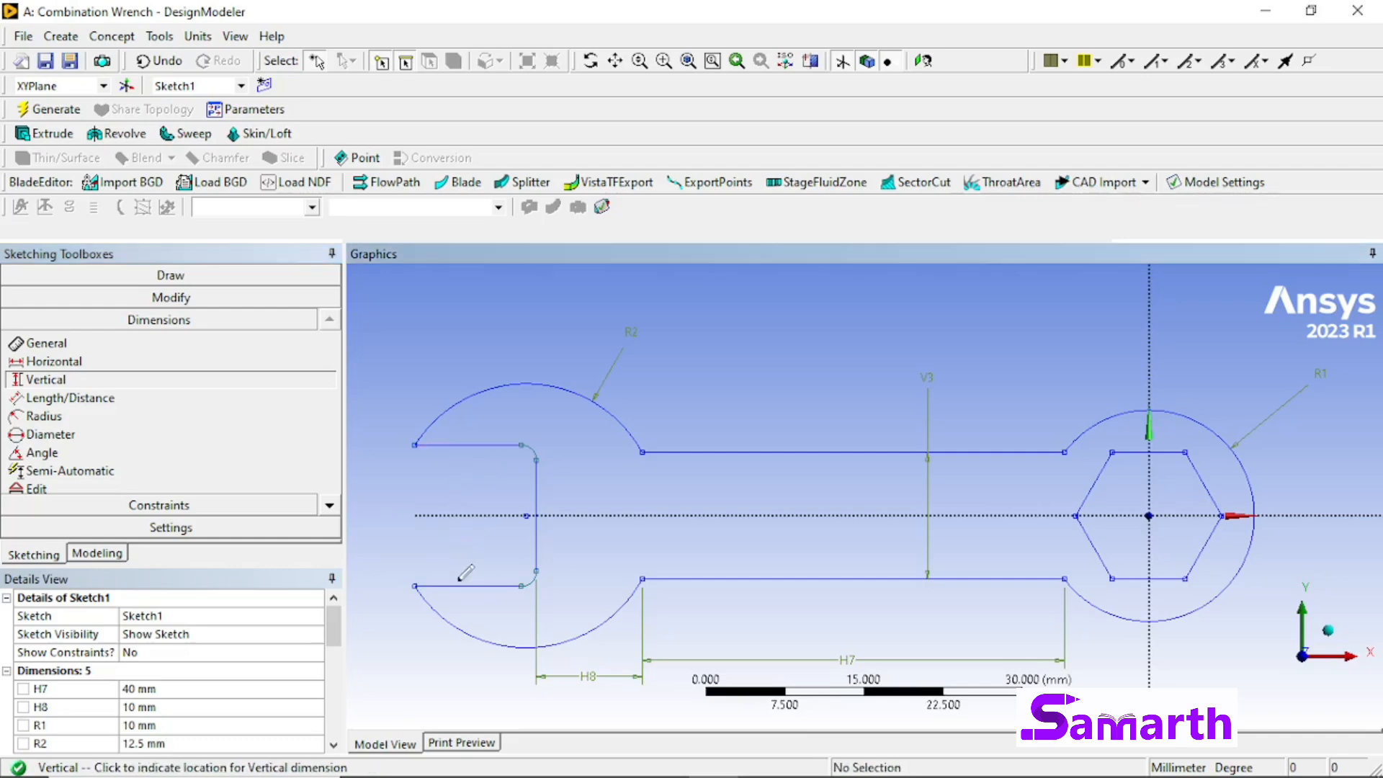
{"action": "left_click", "coordinate": [373, 542]}
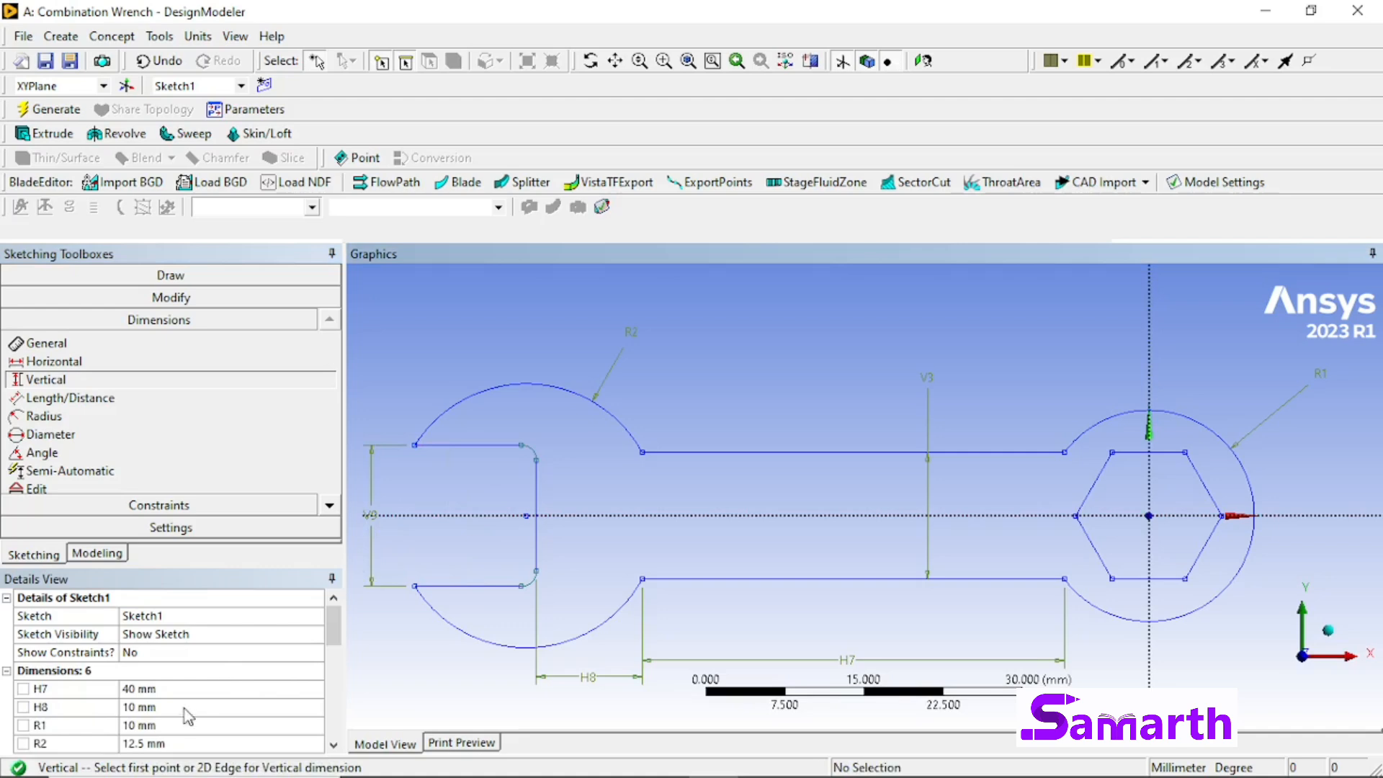
{"action": "scroll", "coordinate": [190, 715], "scroll_direction": "down", "scroll_amount": 1}
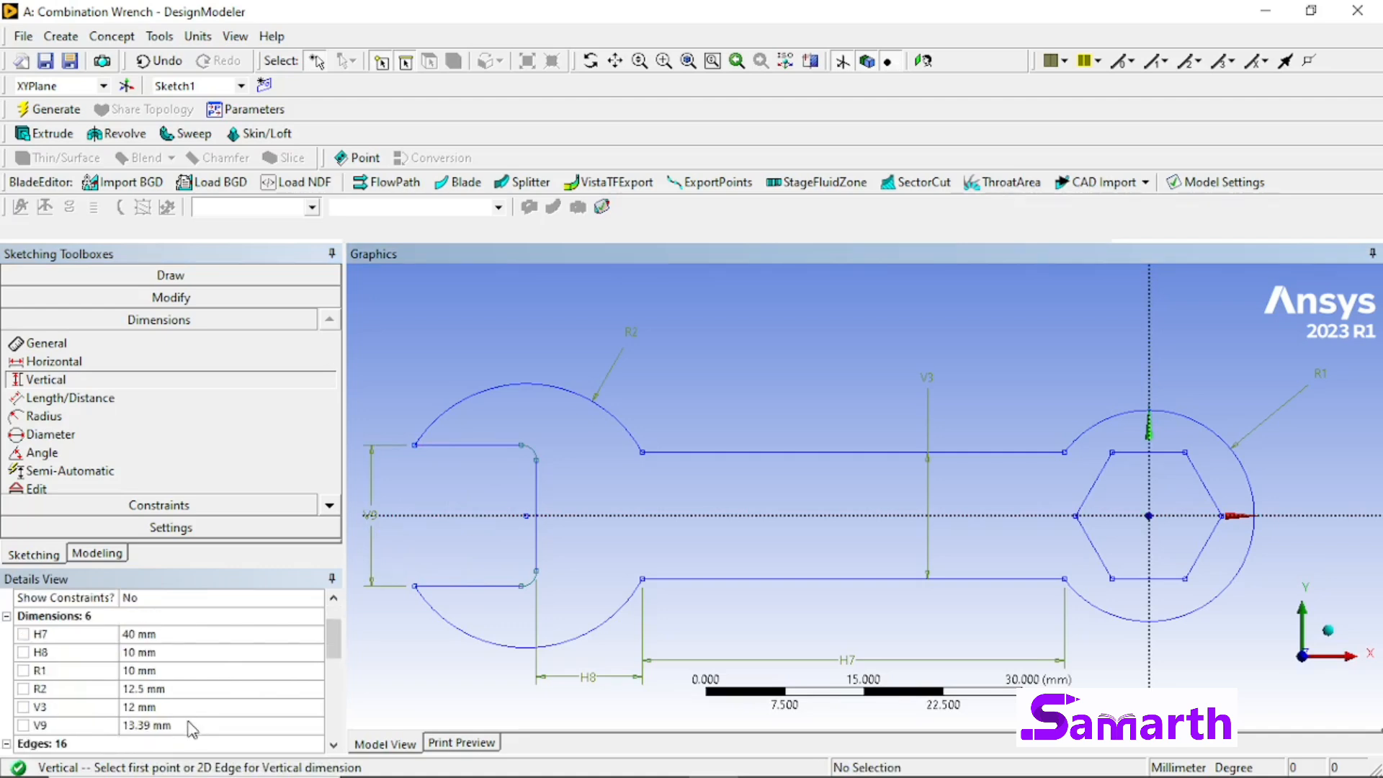
{"action": "left_click", "coordinate": [213, 722]}
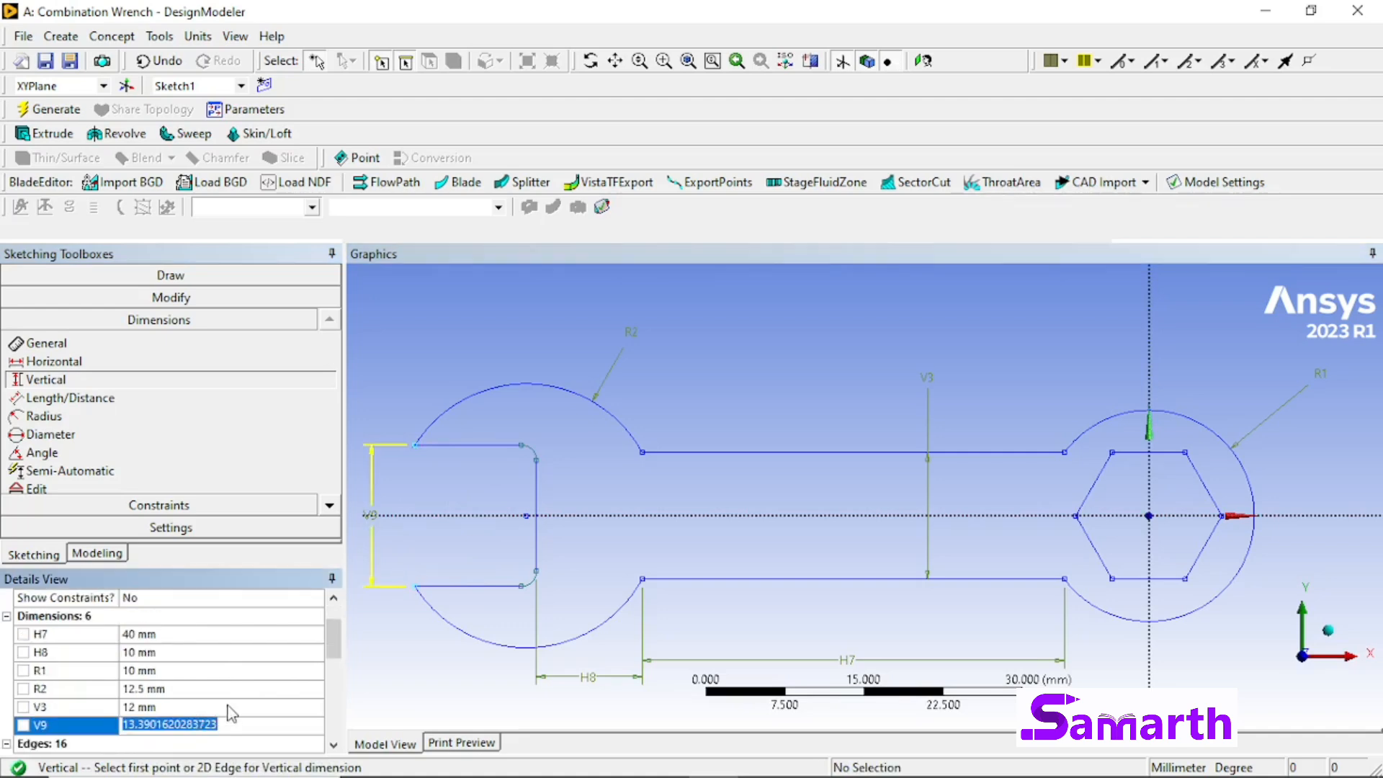
{"action": "type", "text": "12"}
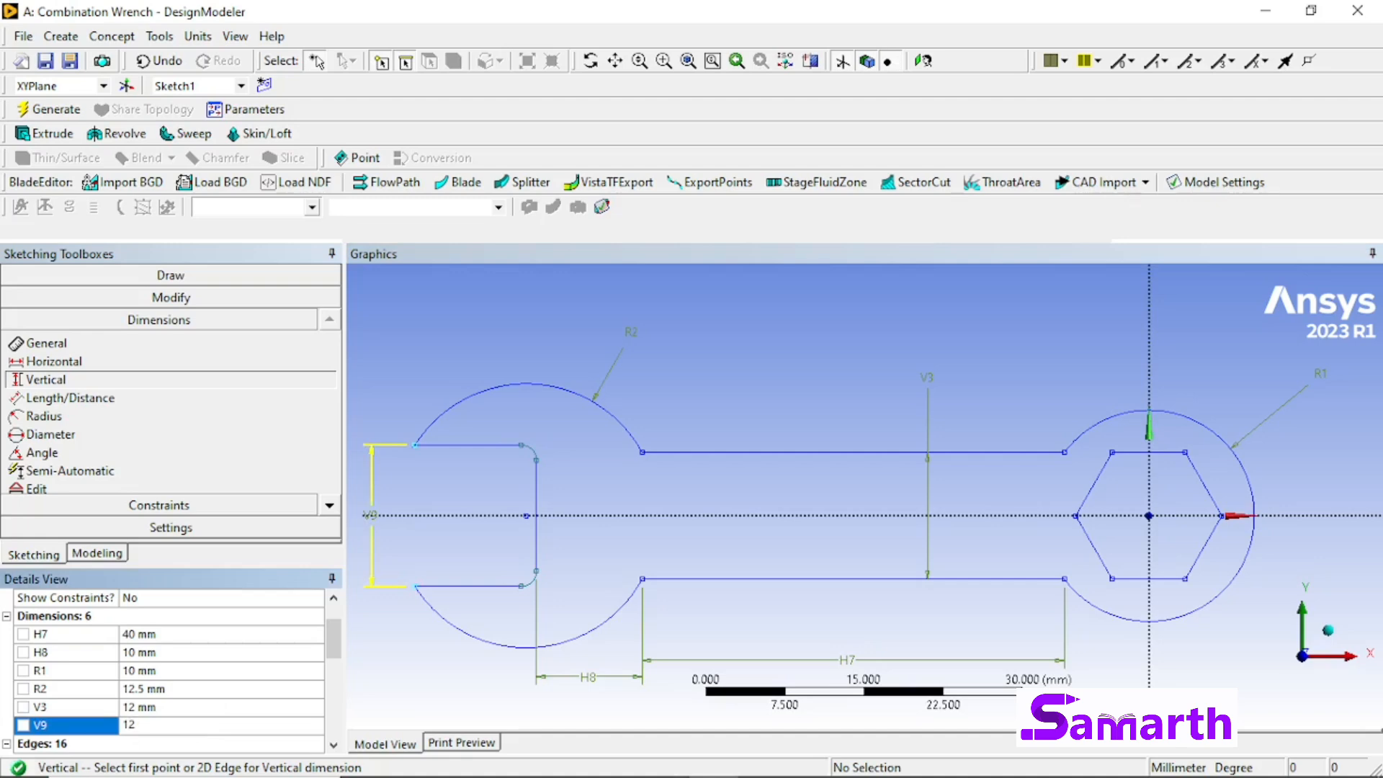
{"action": "key", "text": "Return"}
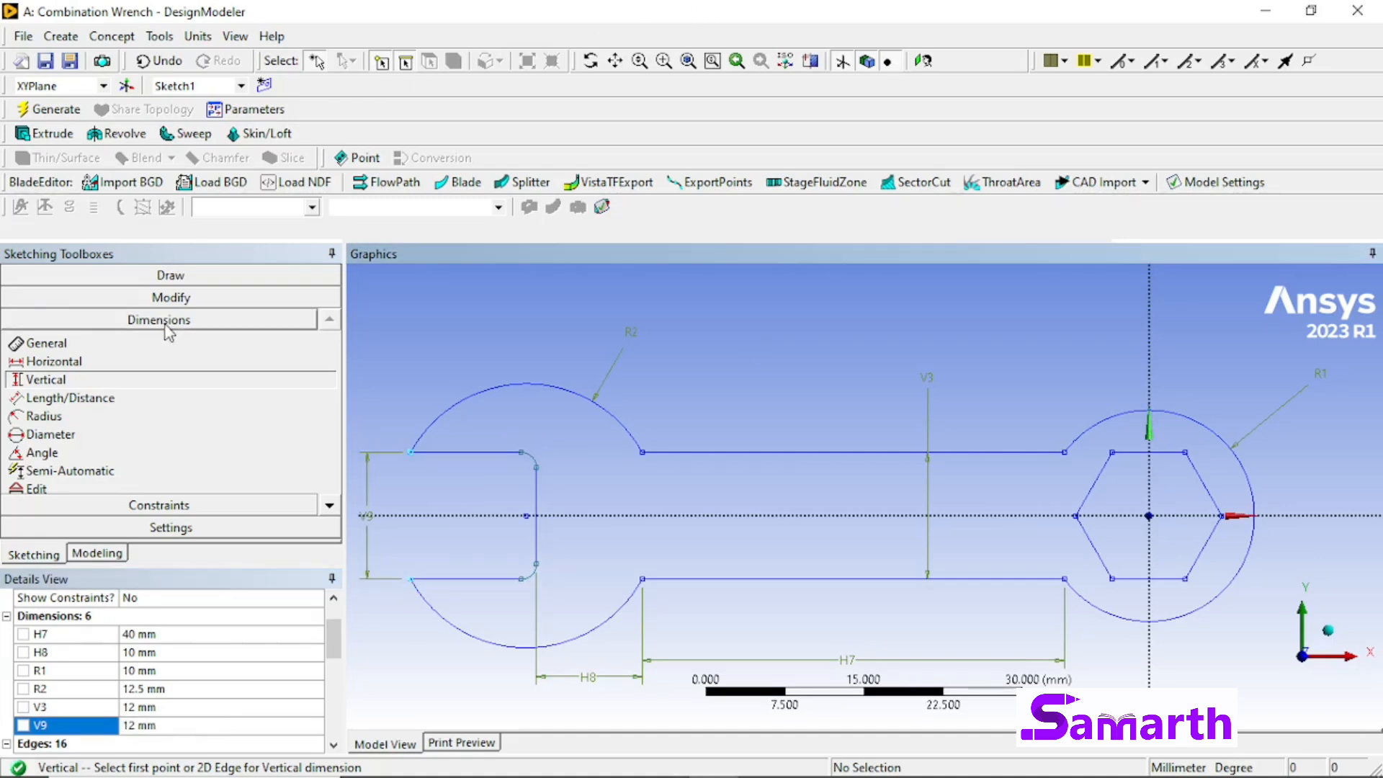
Step: Add a radius dimension to the upper inner fillet of the open jaw and set it to 2.5 mm
{"action": "left_click", "coordinate": [147, 418]}
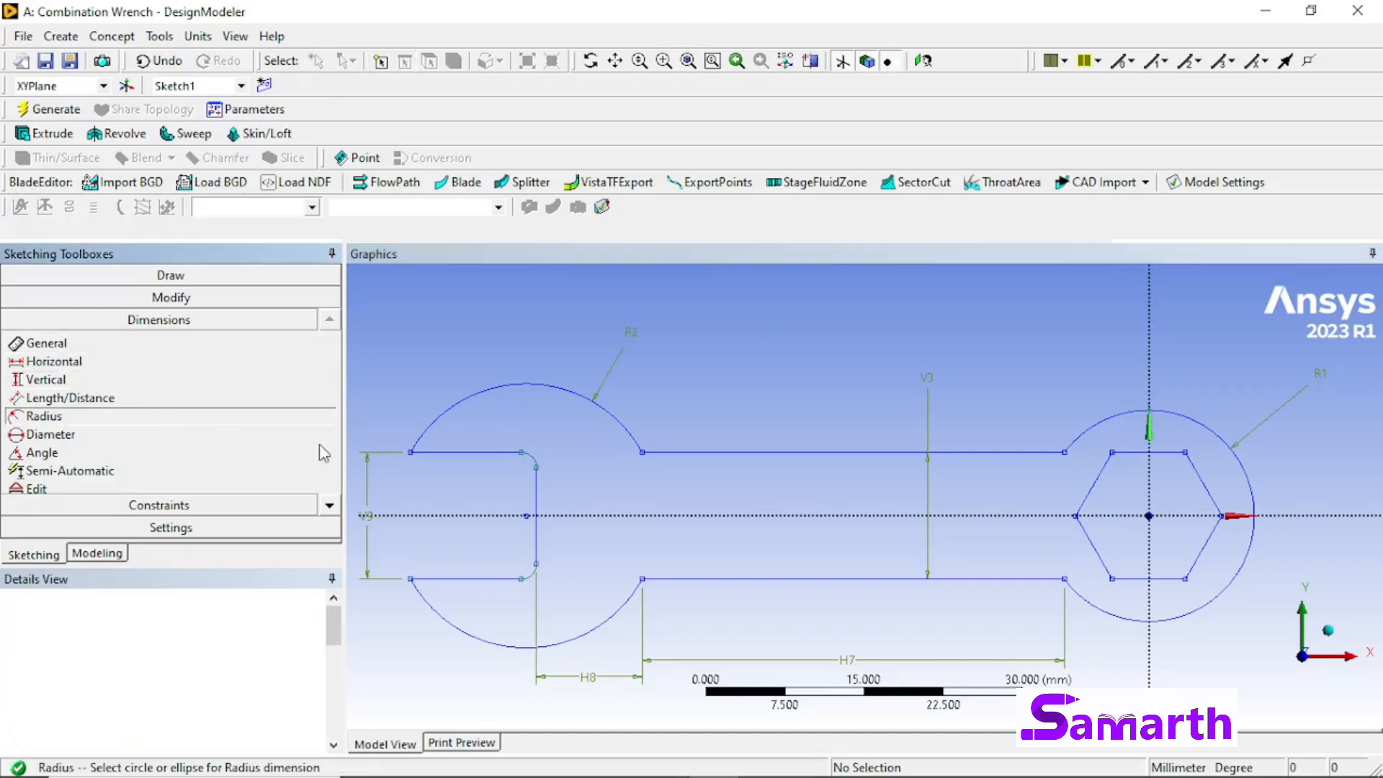
{"action": "left_click", "coordinate": [533, 461]}
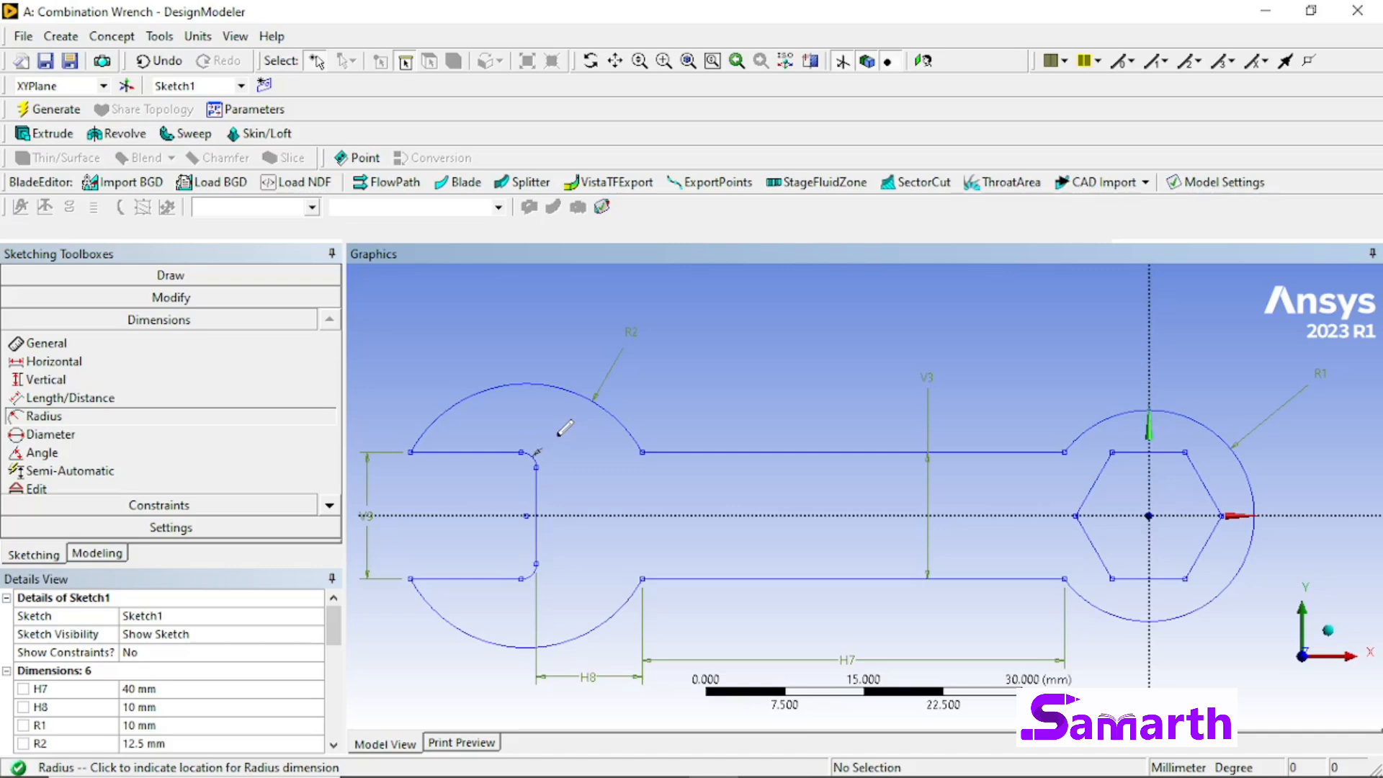
{"action": "left_click", "coordinate": [559, 434]}
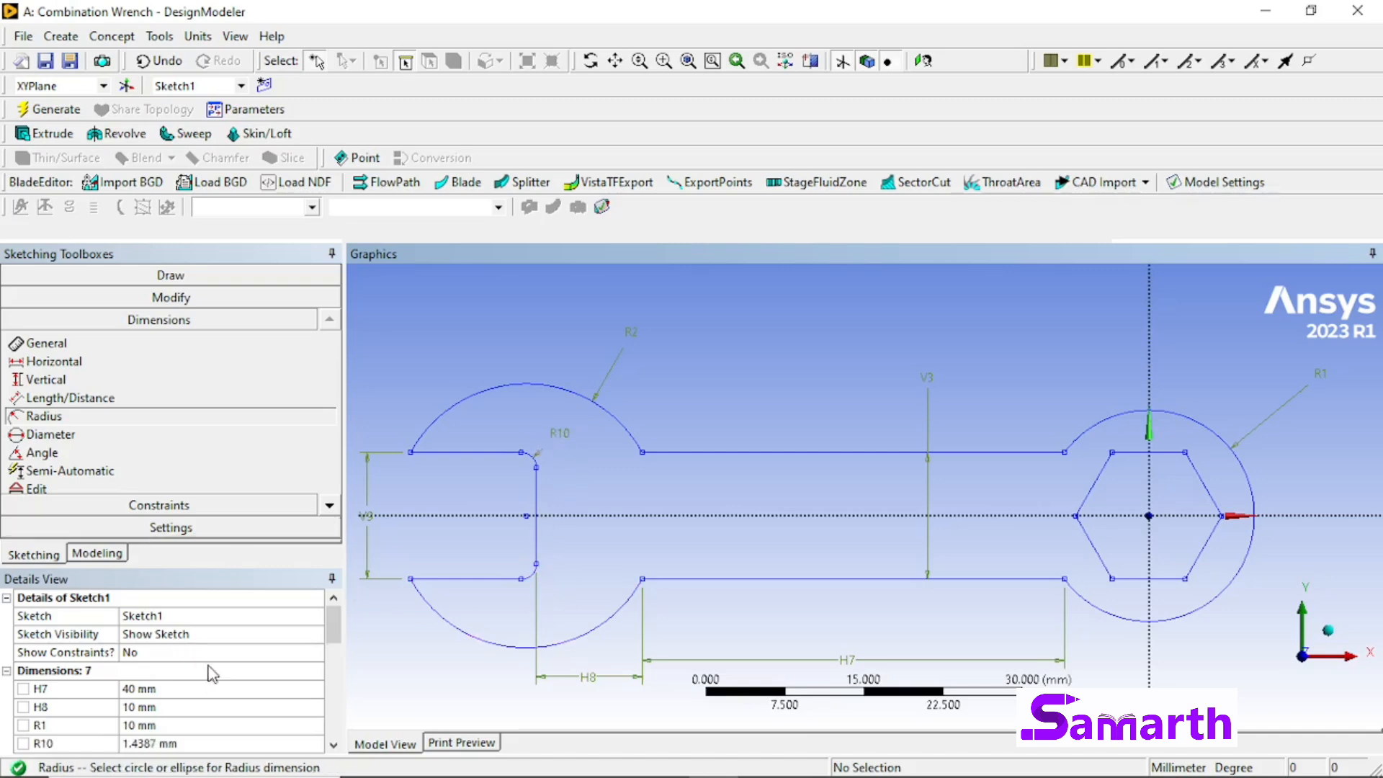
{"action": "scroll", "coordinate": [196, 695], "scroll_direction": "down", "scroll_amount": 3}
{"action": "scroll", "coordinate": [177, 657], "scroll_direction": "up", "scroll_amount": 1}
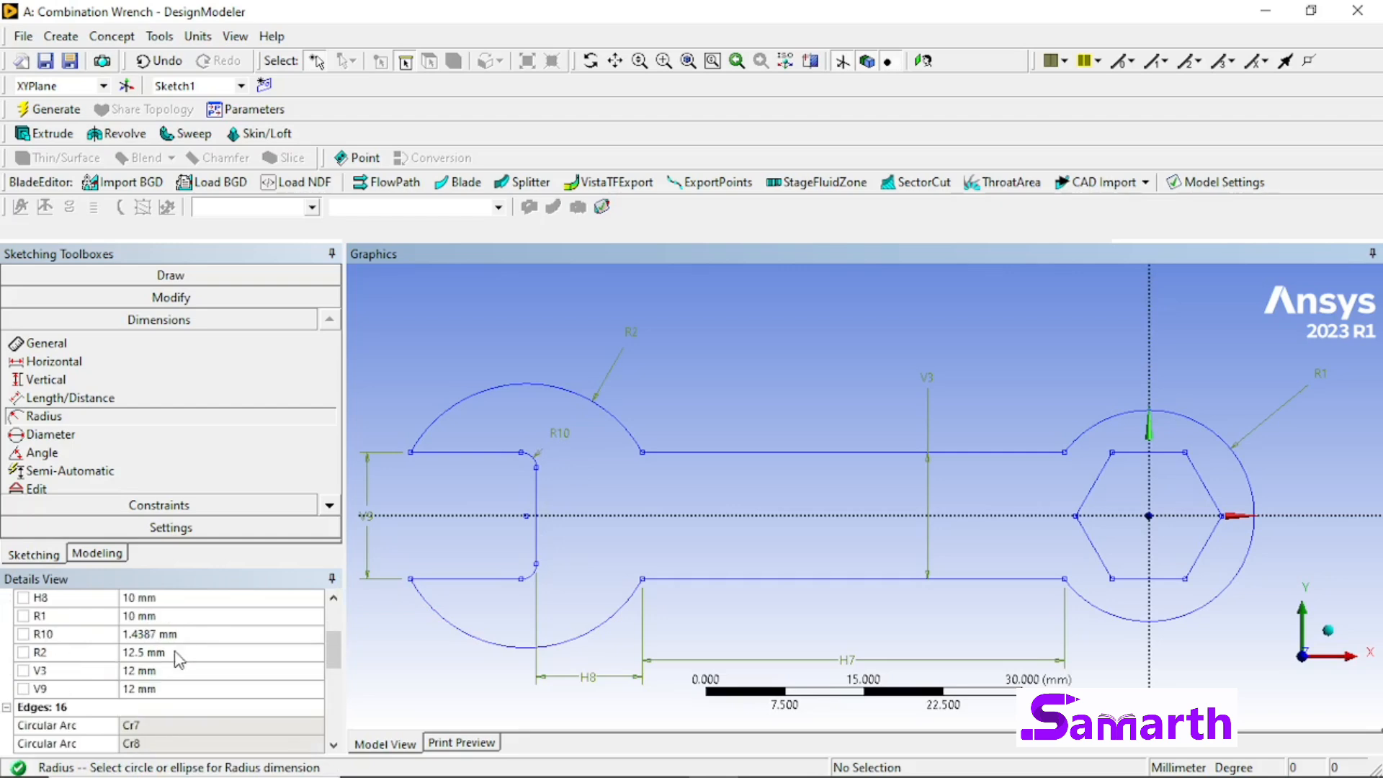
{"action": "left_click", "coordinate": [182, 633]}
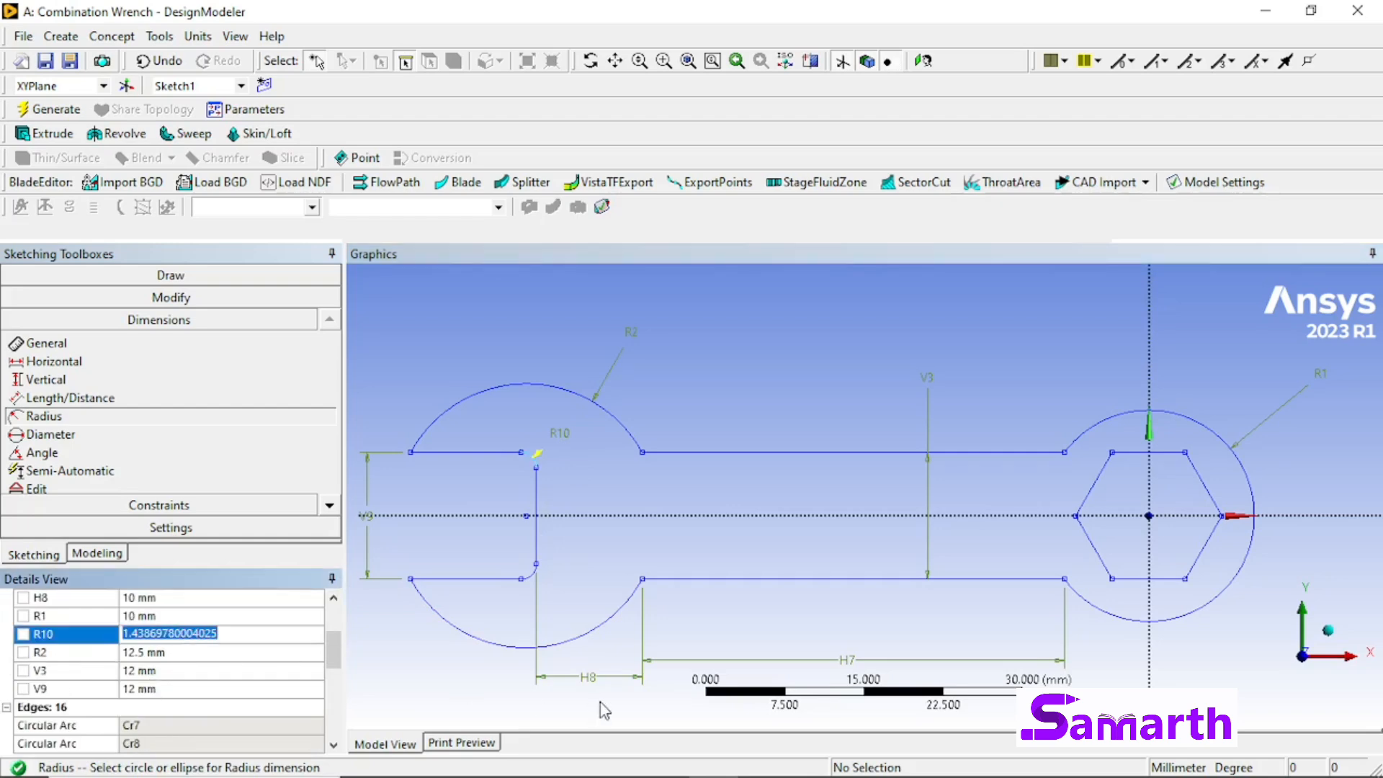
{"action": "type", "text": "5"}
{"action": "key", "text": "Return"}
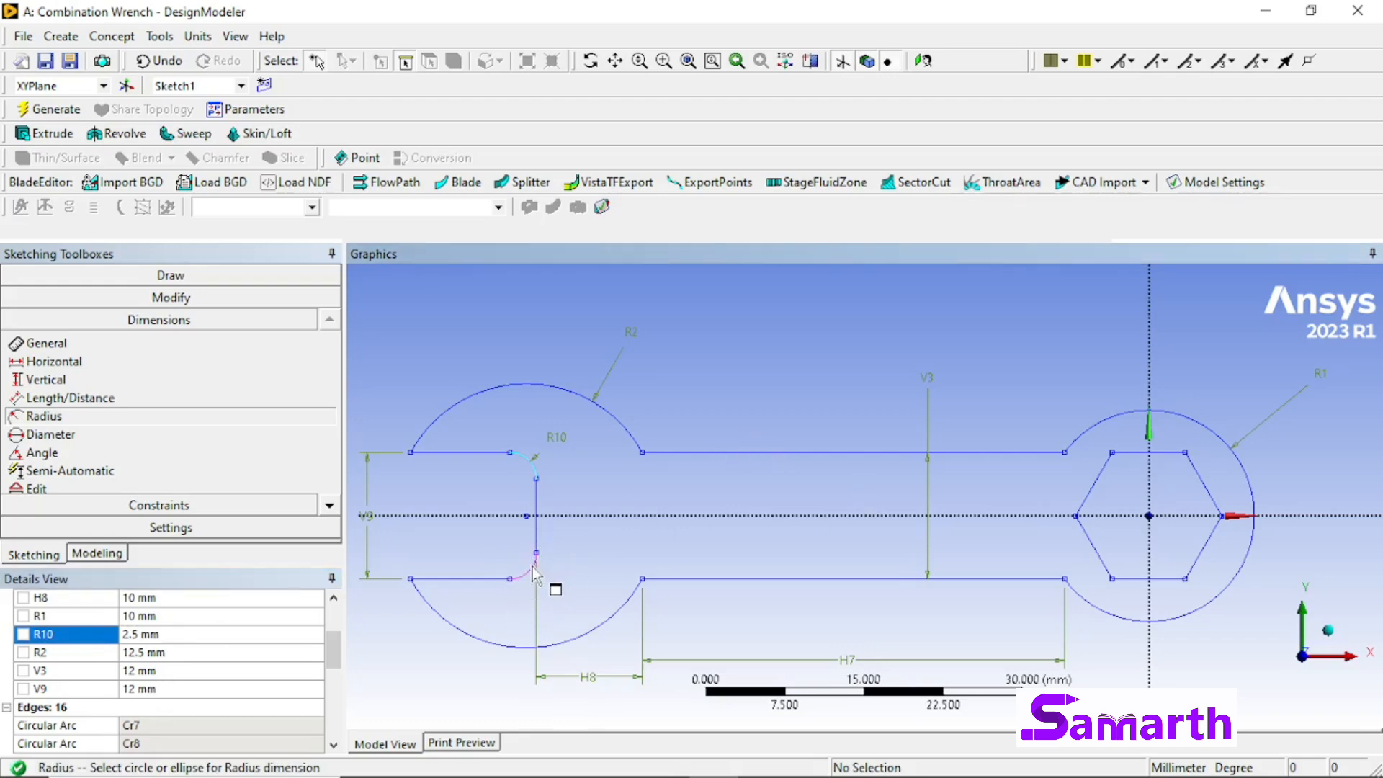
Step: Create a surface from Sketch1 with the Surfaces From Sketches command and generate it
{"action": "left_click", "coordinate": [98, 553]}
{"action": "left_click", "coordinate": [131, 309]}
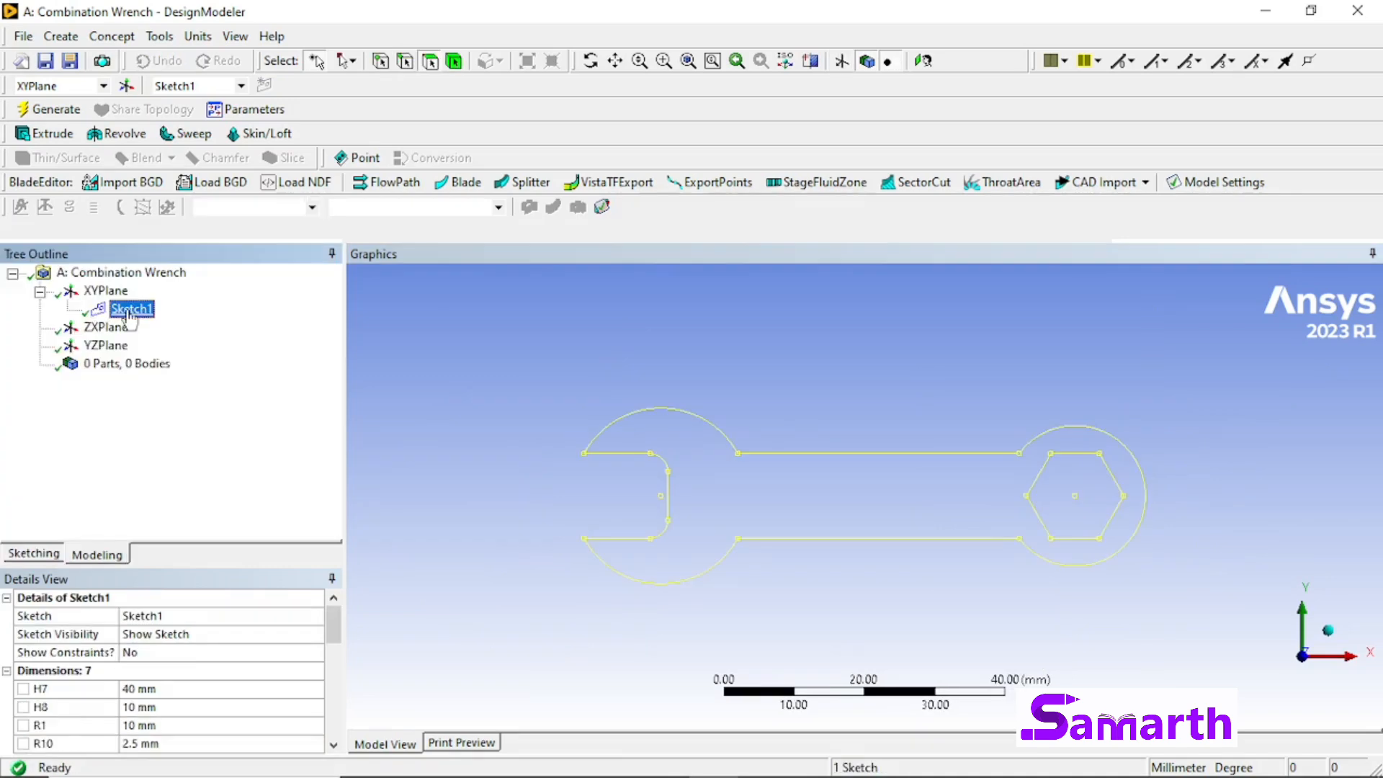
{"action": "left_click", "coordinate": [112, 36]}
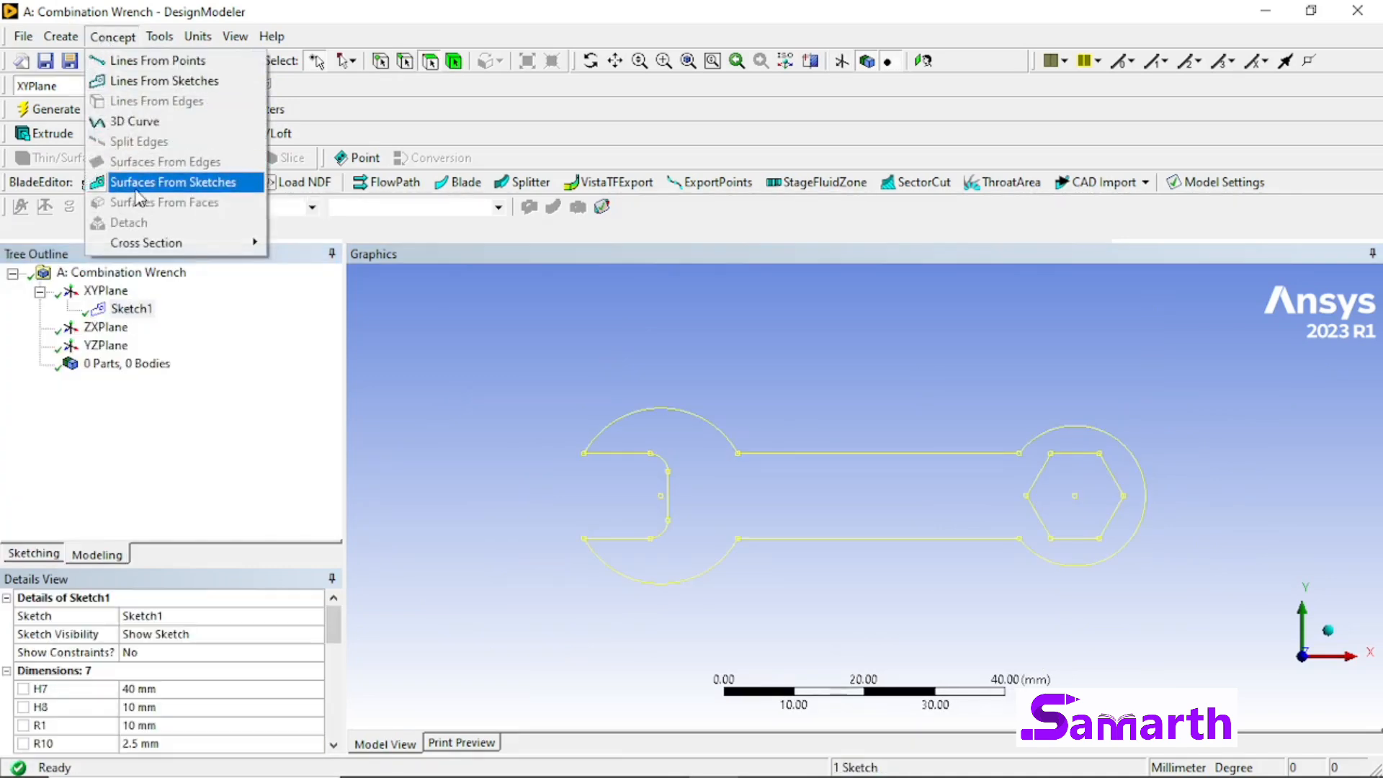
{"action": "left_click", "coordinate": [146, 189]}
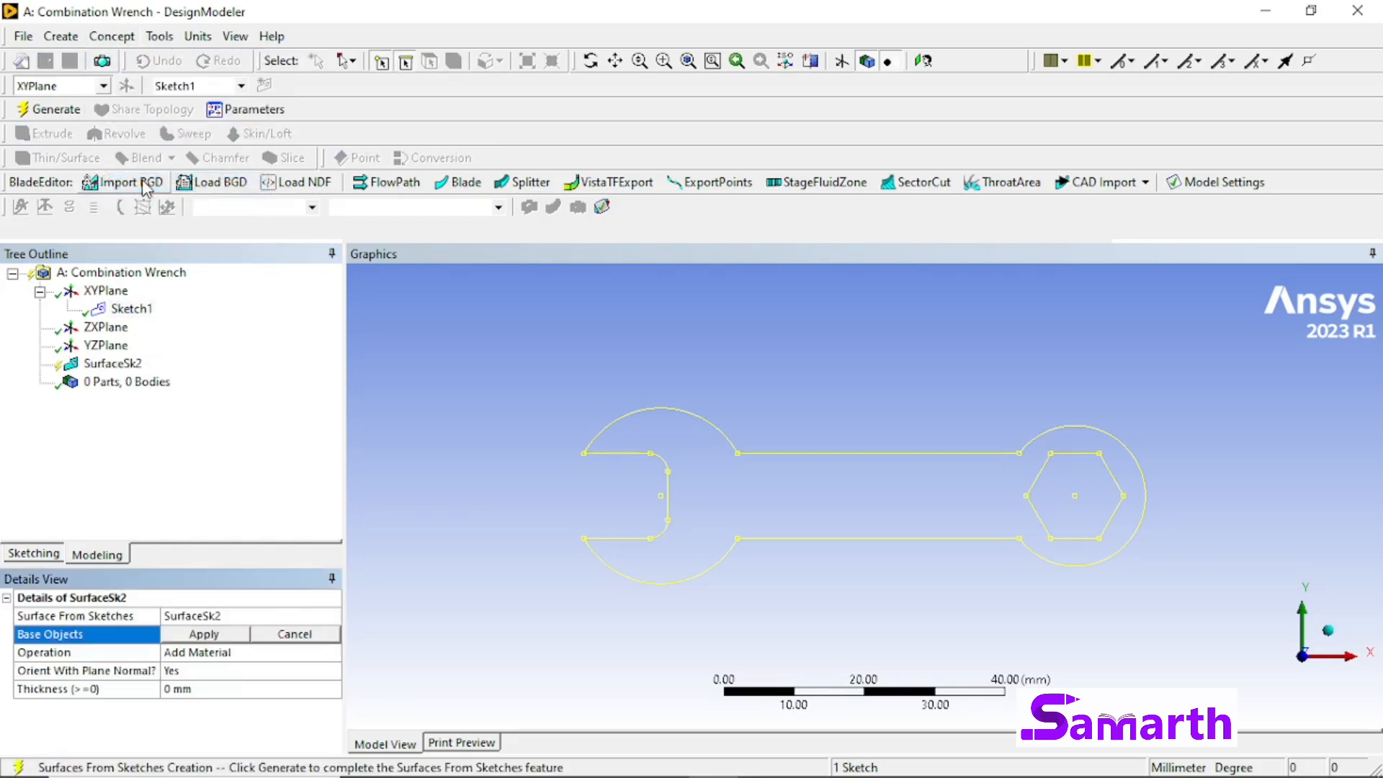
{"action": "left_click", "coordinate": [200, 634]}
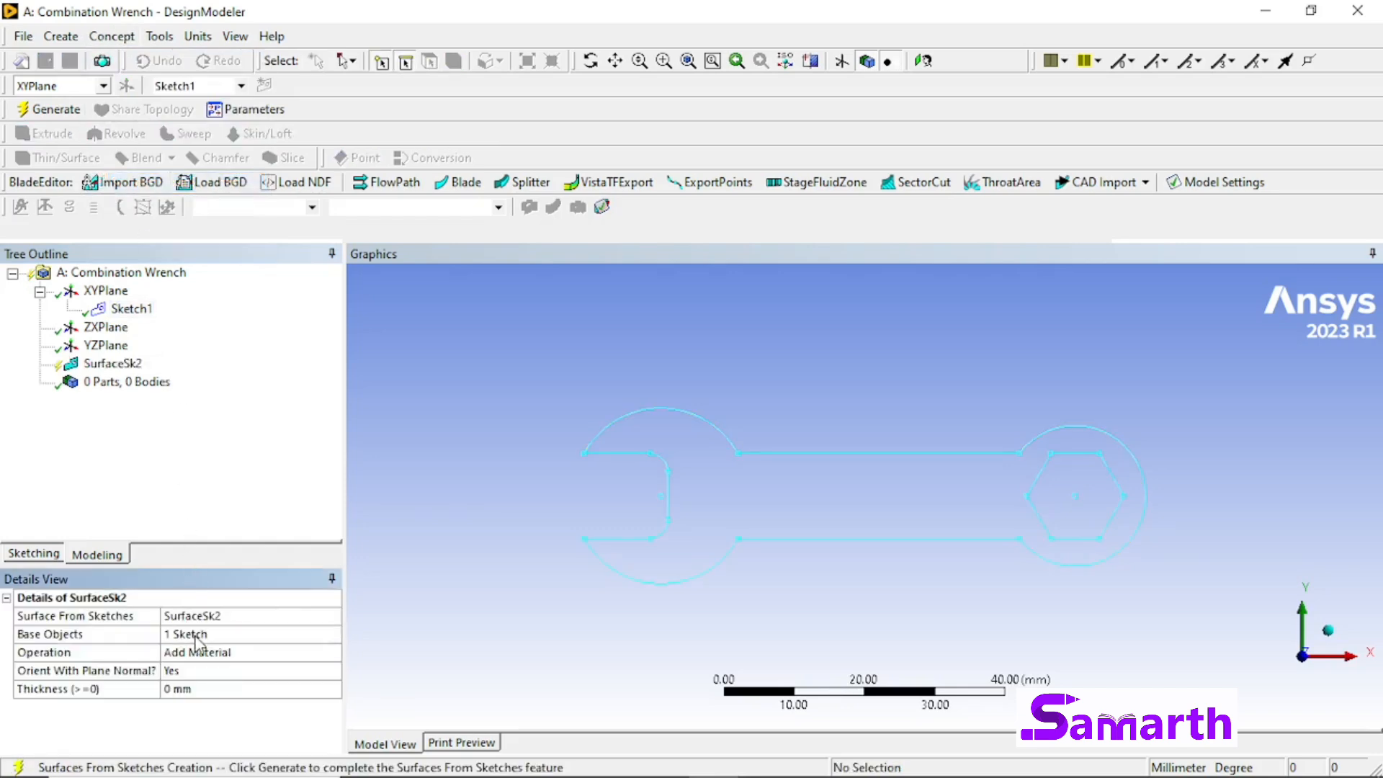
{"action": "left_click", "coordinate": [58, 113]}
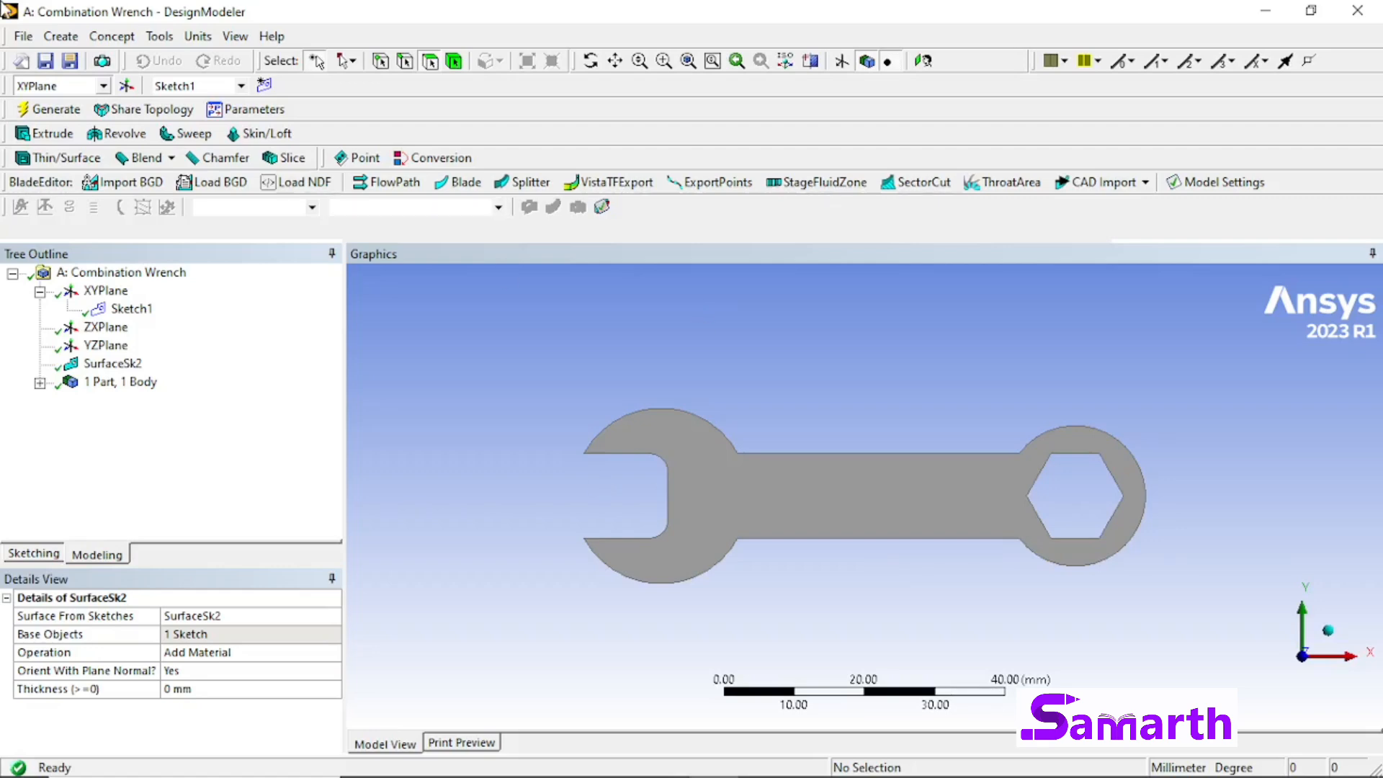
Step: Close DesignModeler and add a Static Structural system in Workbench that shares the Combination Wrench geometry
{"action": "left_click", "coordinate": [33, 37]}
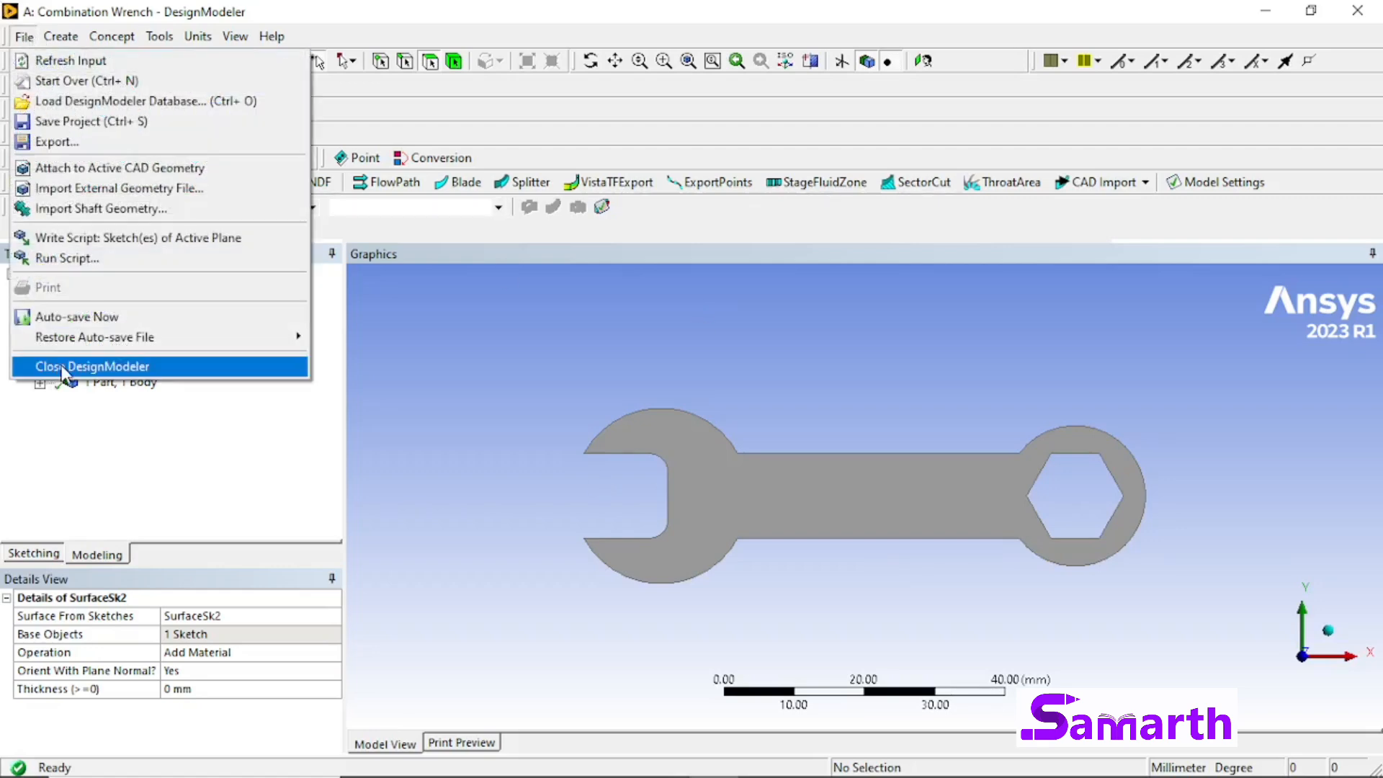
{"action": "left_click", "coordinate": [63, 369]}
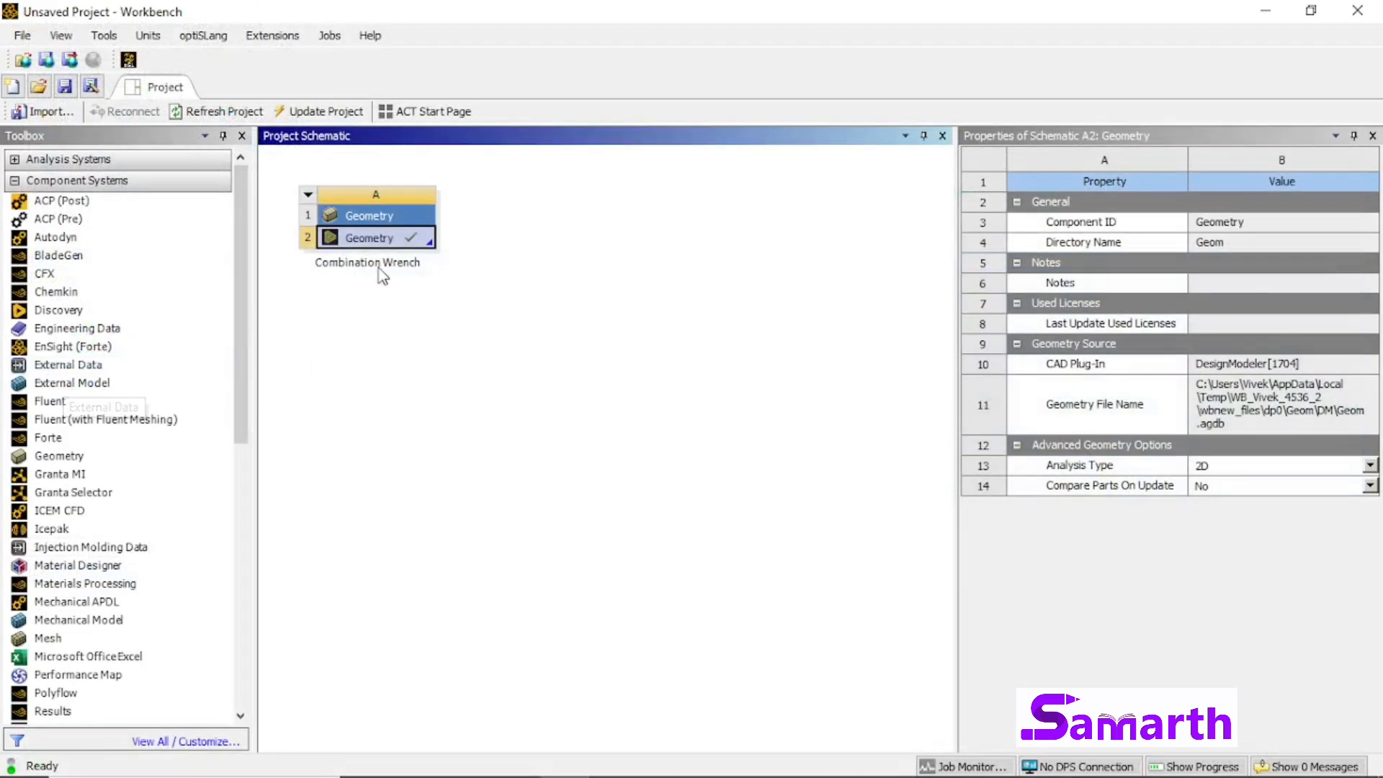
{"action": "left_click", "coordinate": [15, 180]}
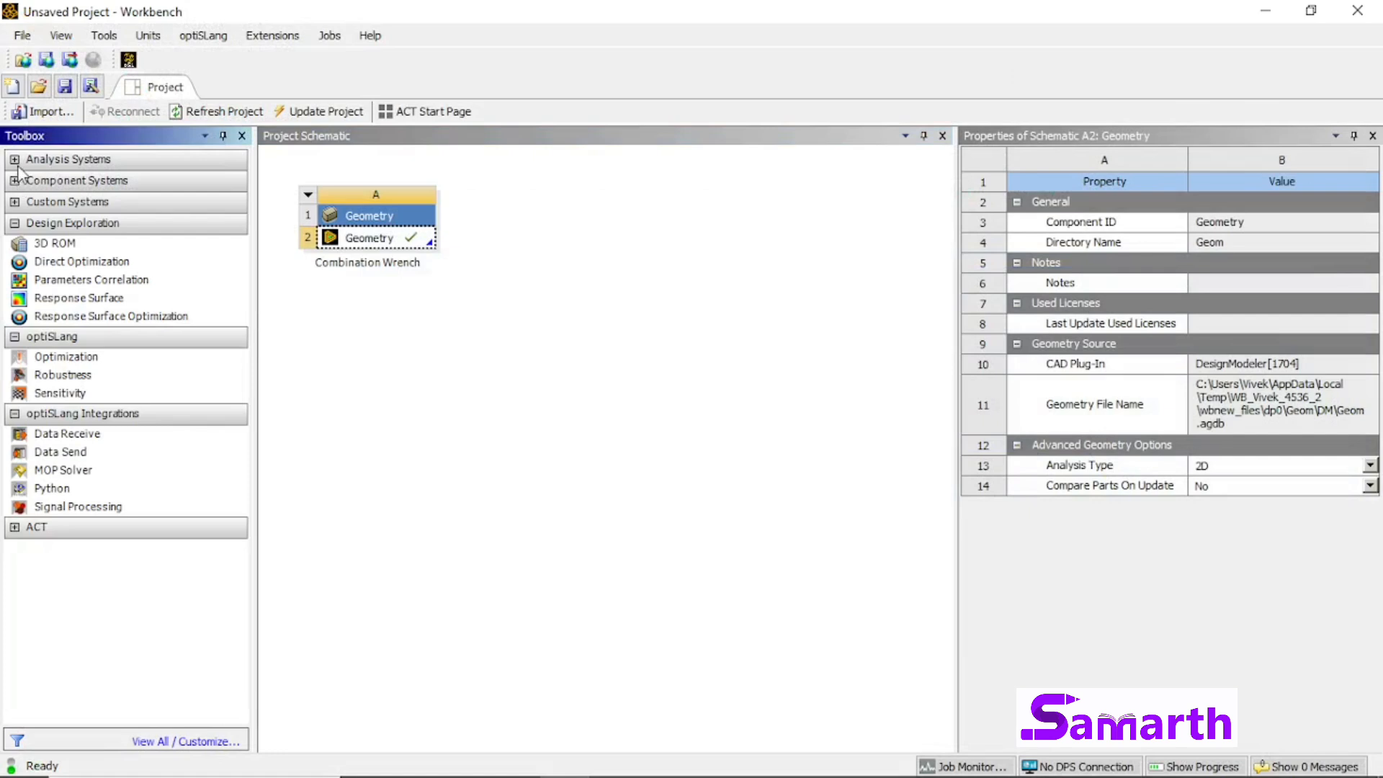
{"action": "left_click", "coordinate": [15, 159]}
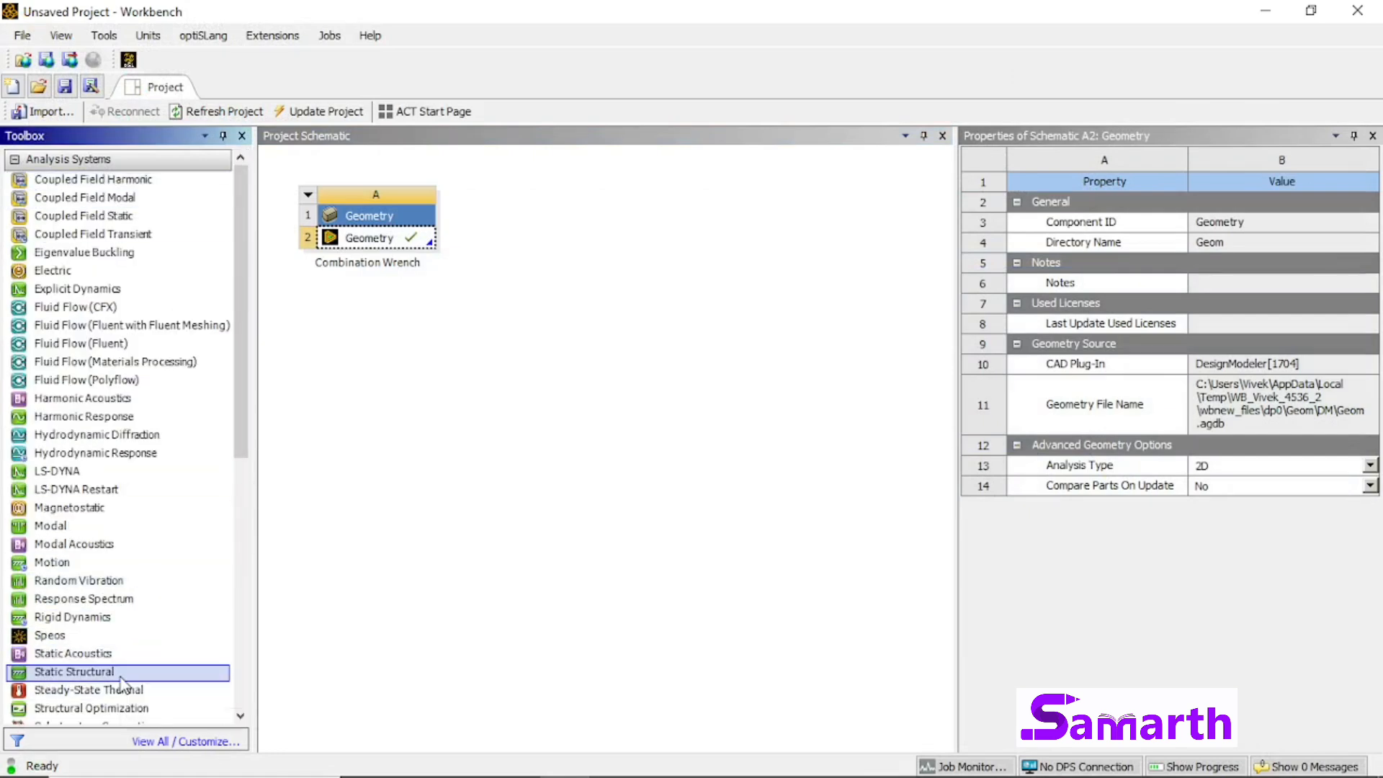
{"action": "left_click_drag", "start_coordinate": [121, 681], "coordinate": [394, 240]}
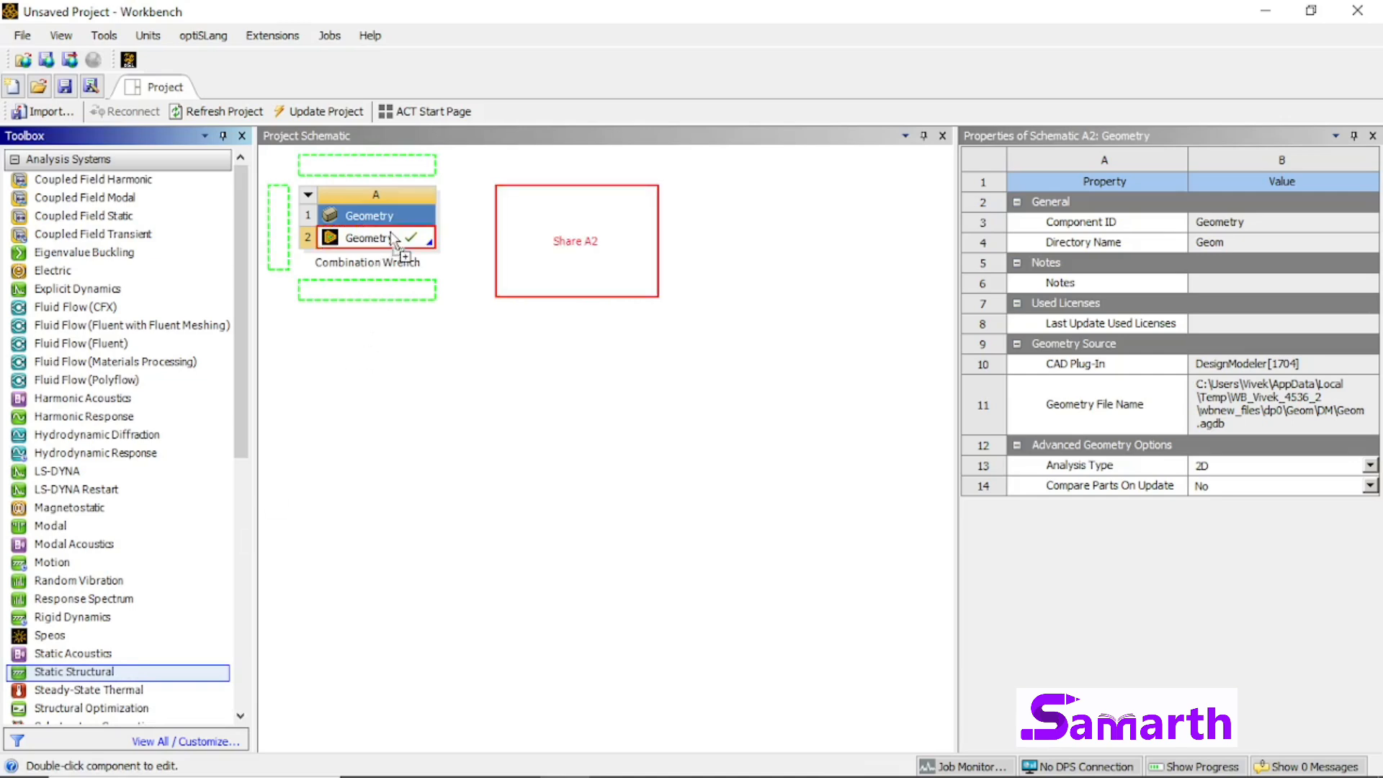
{"action": "left_click_drag", "start_coordinate": [393, 238], "coordinate": [393, 237]}
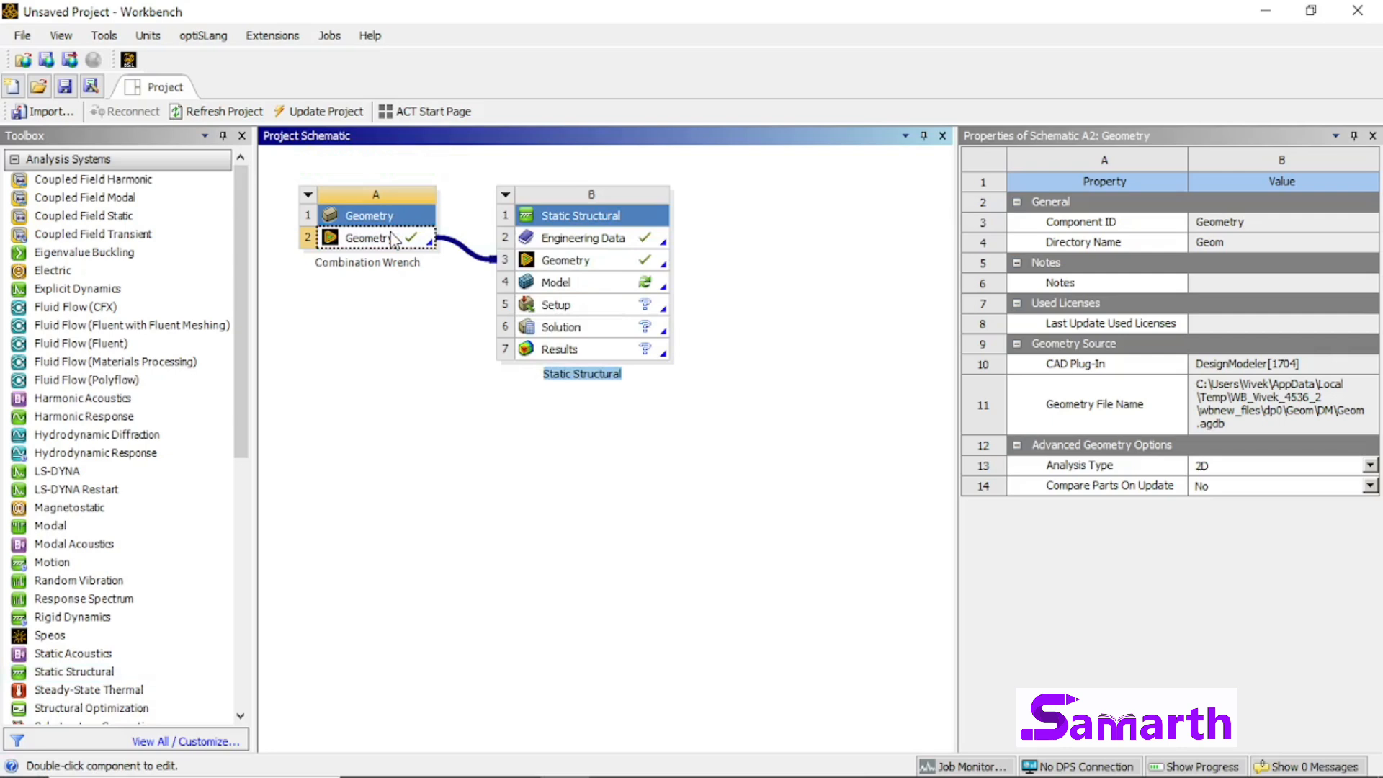
Step: Open the Static Structural system's Model cell for editing in Ansys Mechanical
{"action": "left_click", "coordinate": [595, 288]}
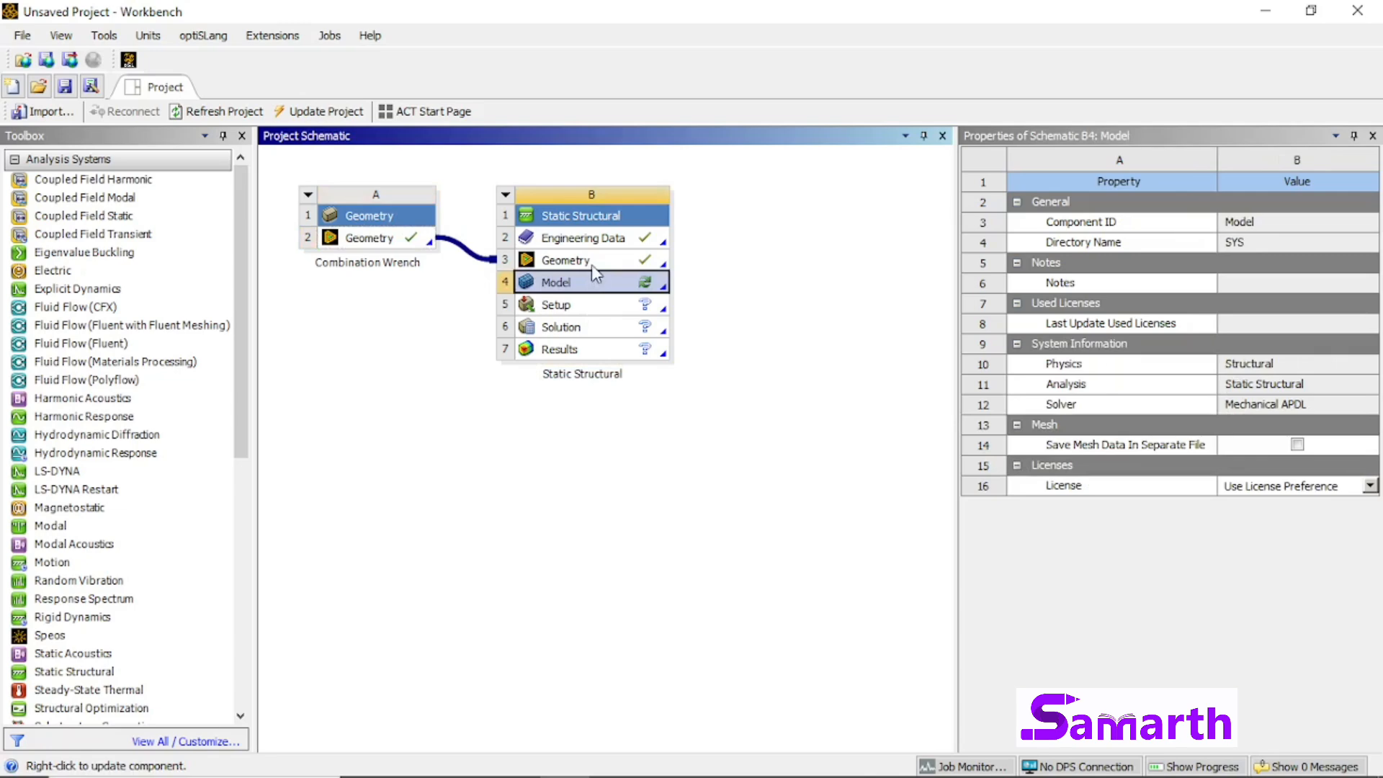
{"action": "left_click", "coordinate": [592, 260]}
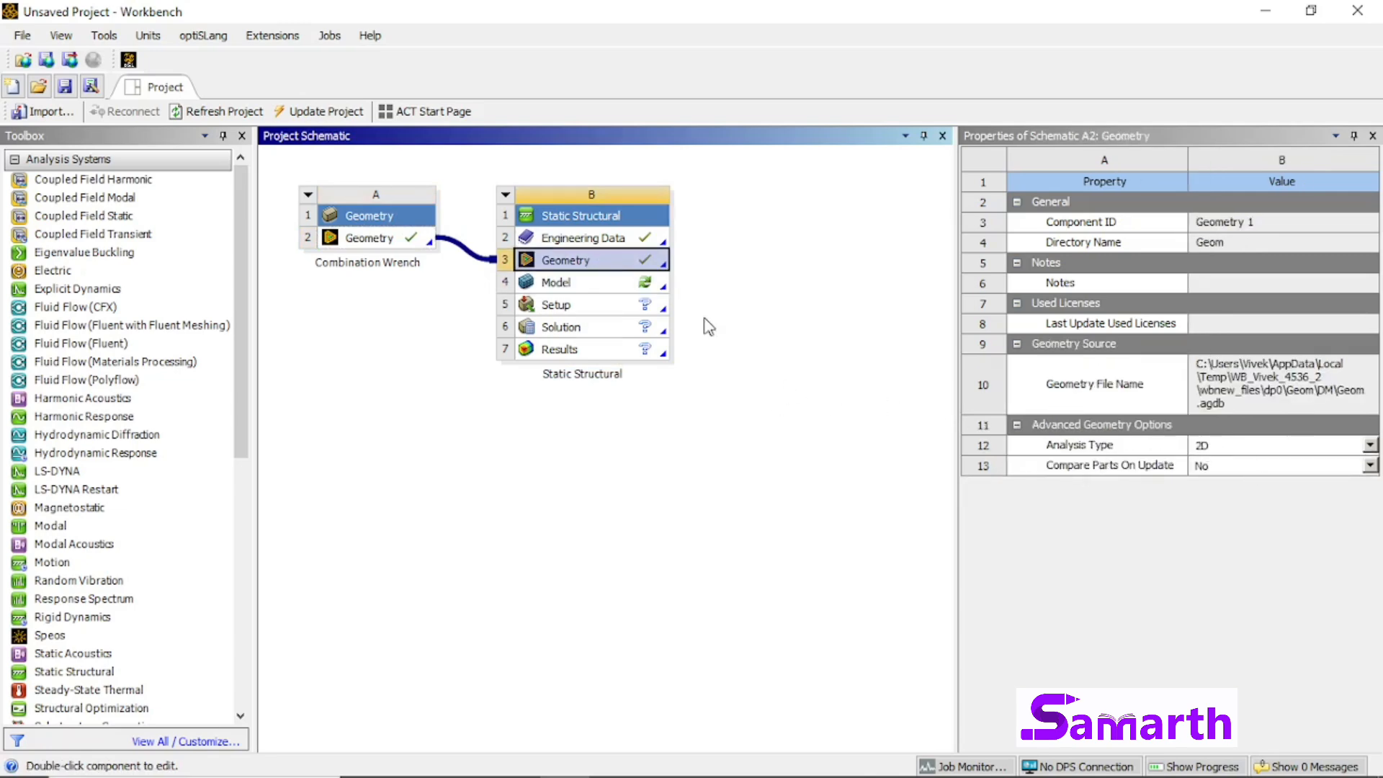
{"action": "left_click", "coordinate": [563, 288]}
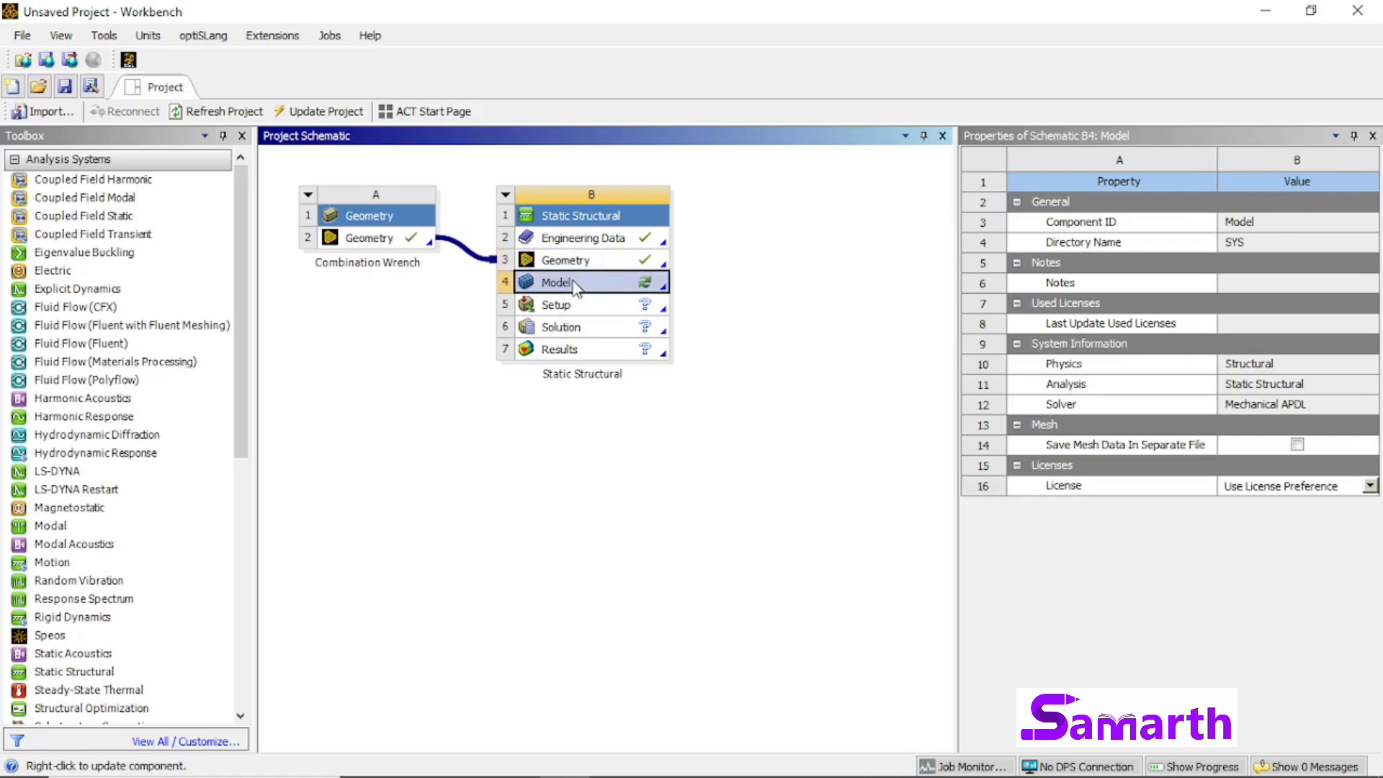
{"action": "right_click", "coordinate": [576, 288]}
{"action": "left_click", "coordinate": [585, 288]}
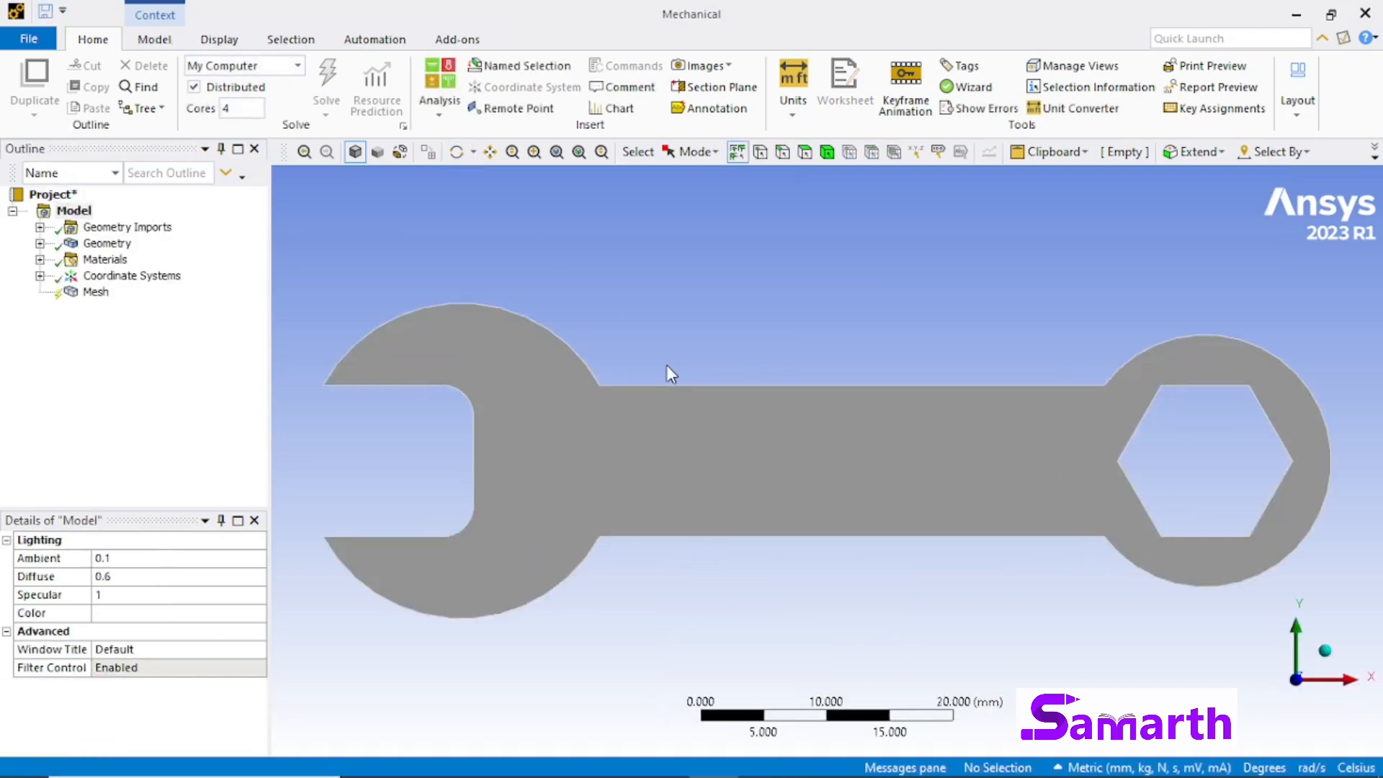
Step: Generate the wrench mesh with the default element size
{"action": "left_click", "coordinate": [95, 293]}
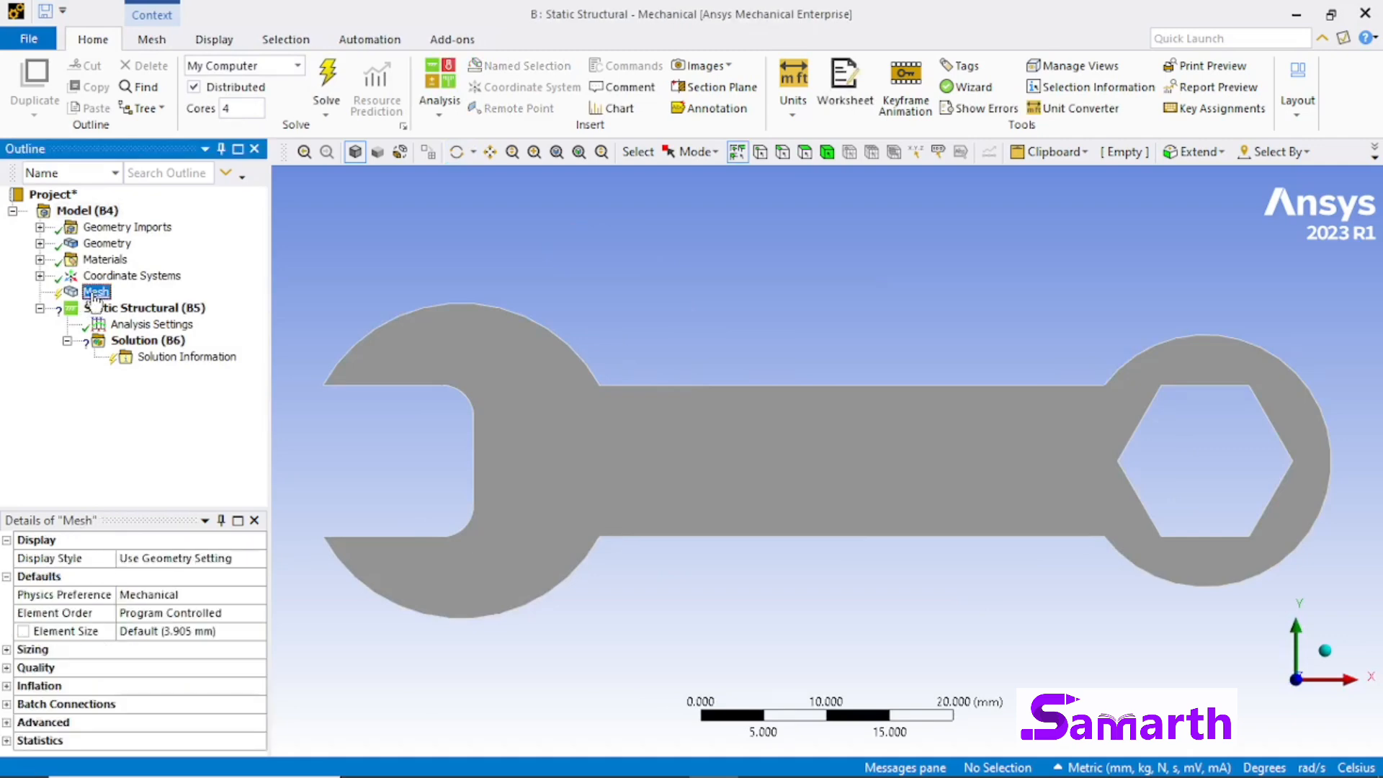
{"action": "right_click", "coordinate": [94, 296]}
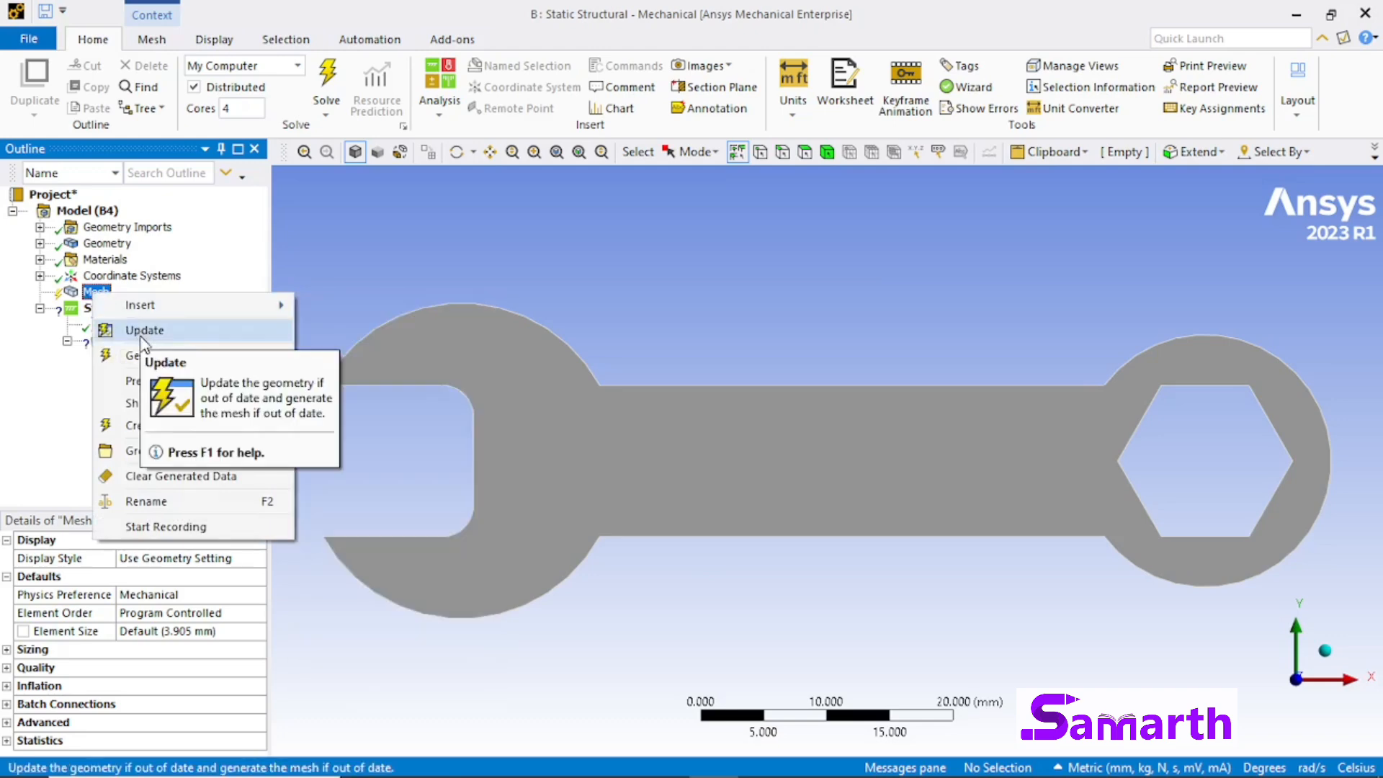
{"action": "left_click", "coordinate": [141, 355]}
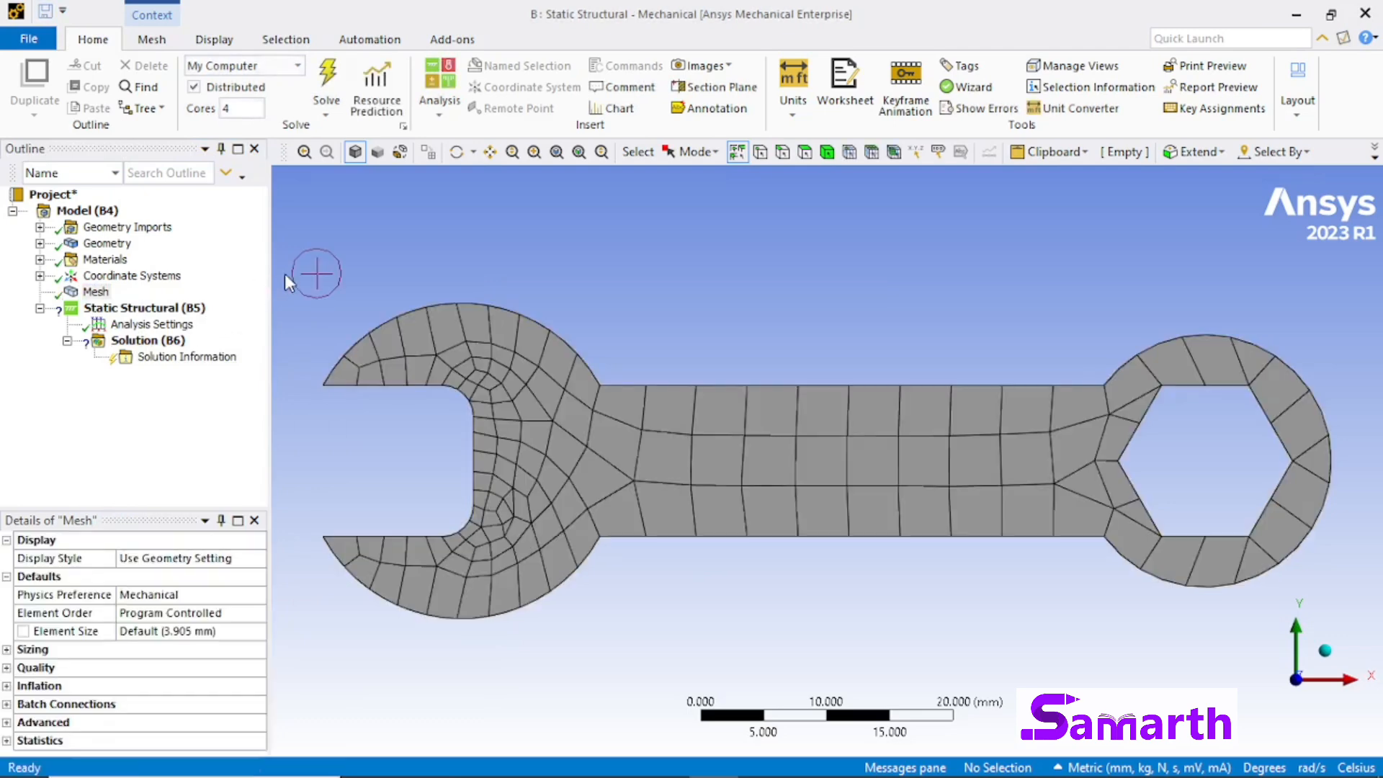
Step: Insert a Sizing control under the mesh and set its element size to 1.5 mm
{"action": "left_click", "coordinate": [101, 292]}
{"action": "right_click", "coordinate": [107, 295]}
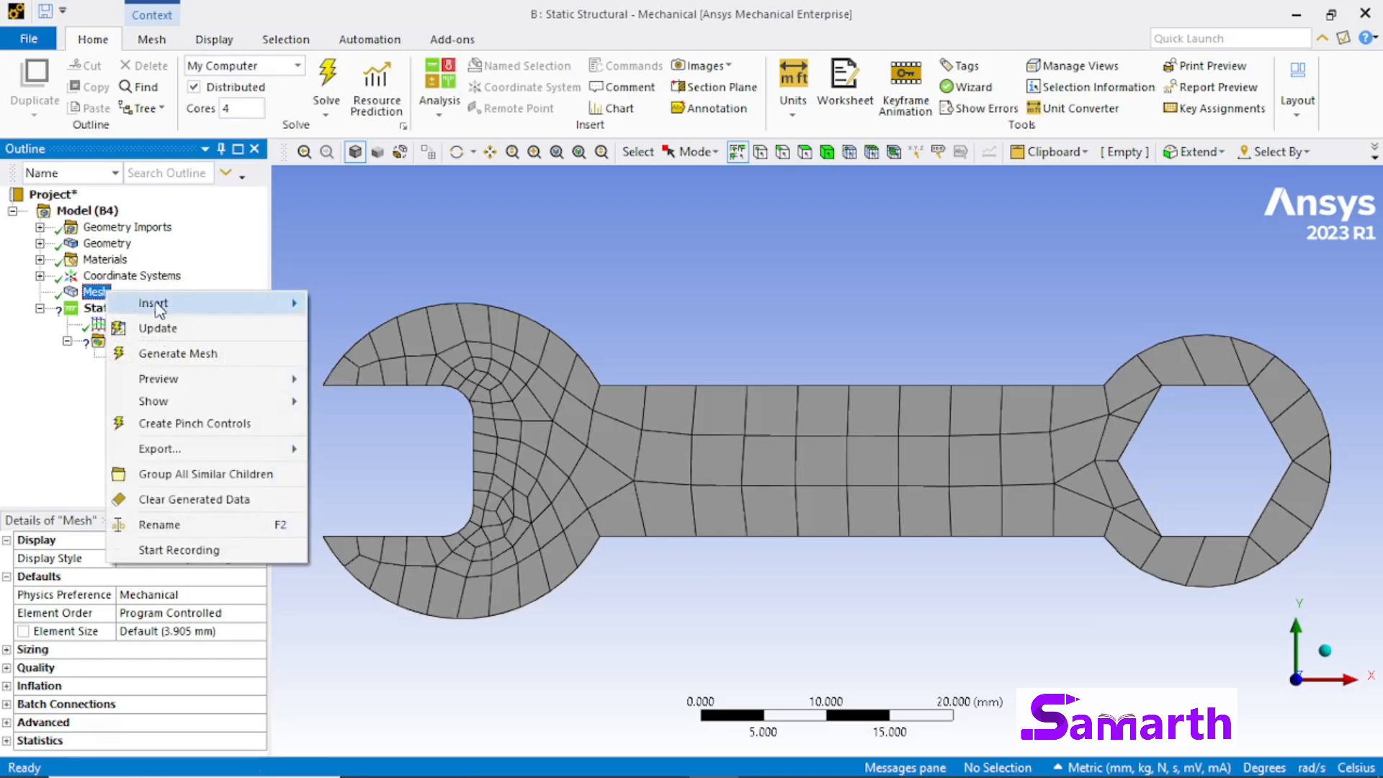
{"action": "mouse_move", "coordinate": [165, 303]}
{"action": "left_click", "coordinate": [352, 329]}
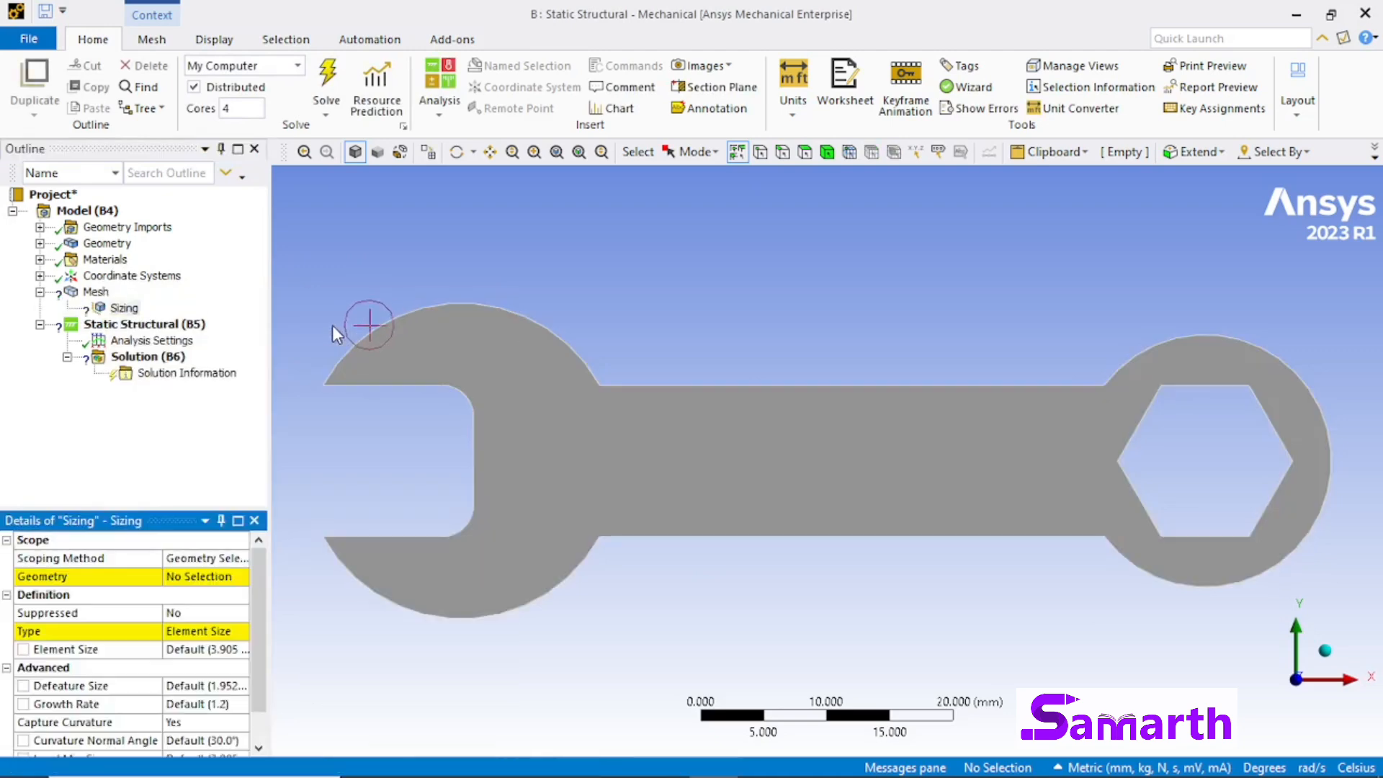
{"action": "left_click", "coordinate": [225, 649]}
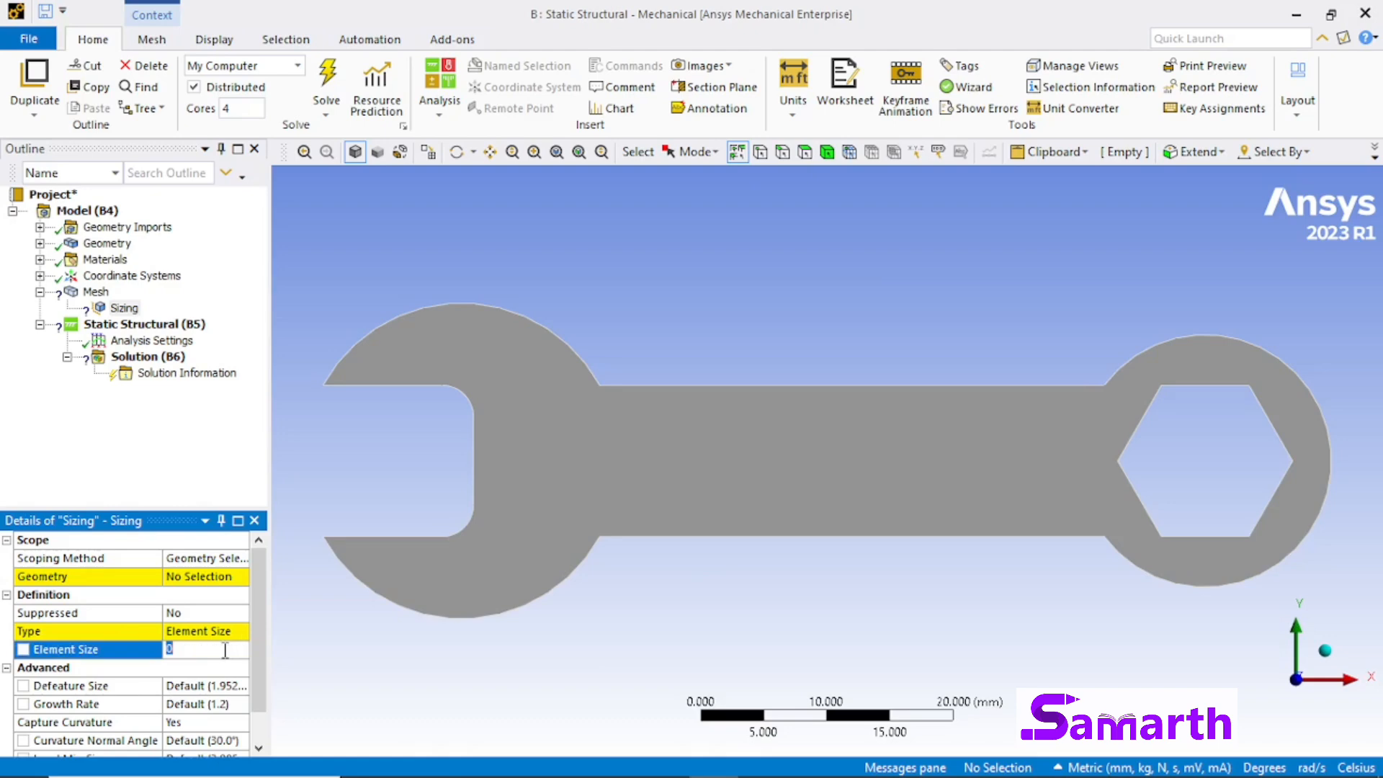
{"action": "type", "text": "1.5"}
{"action": "key", "text": "Return"}
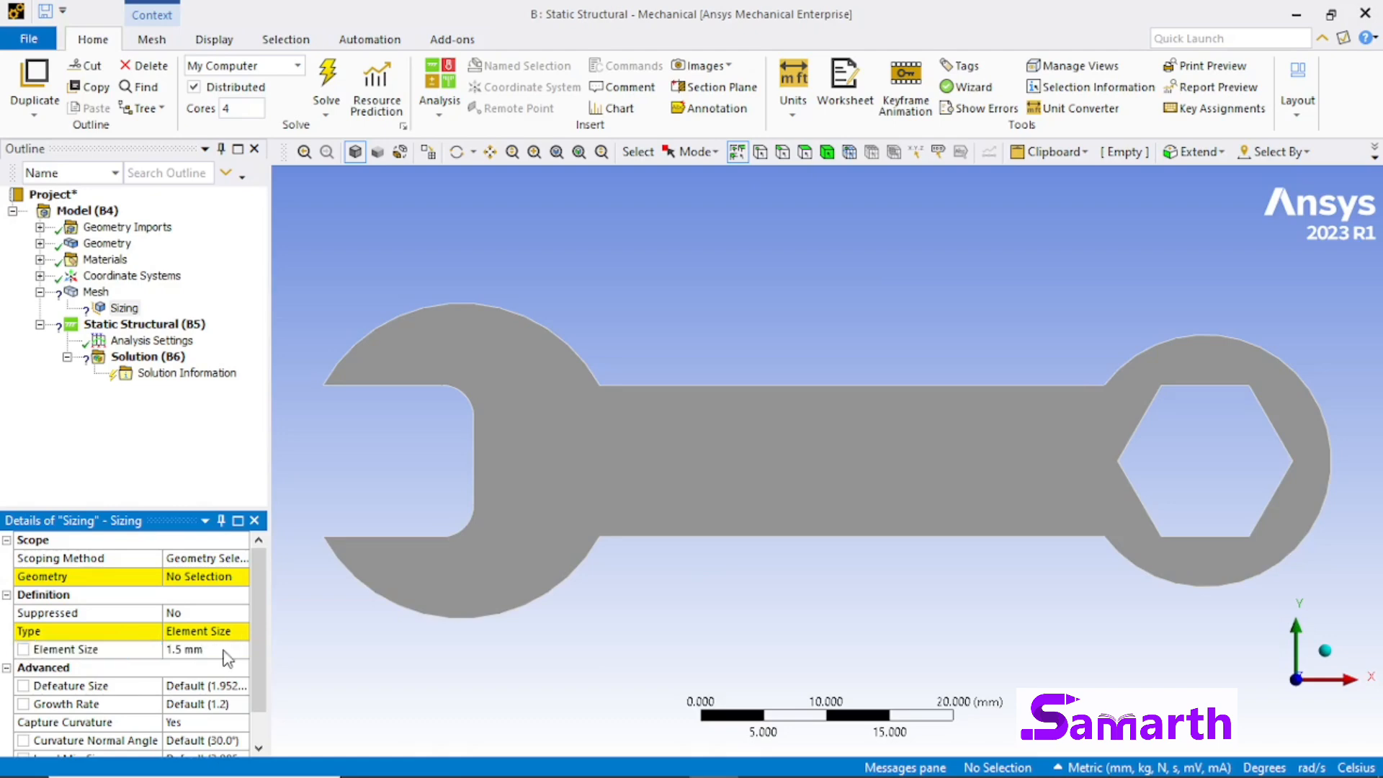
Step: Scope the sizing control to the wrench face
{"action": "left_click", "coordinate": [115, 576]}
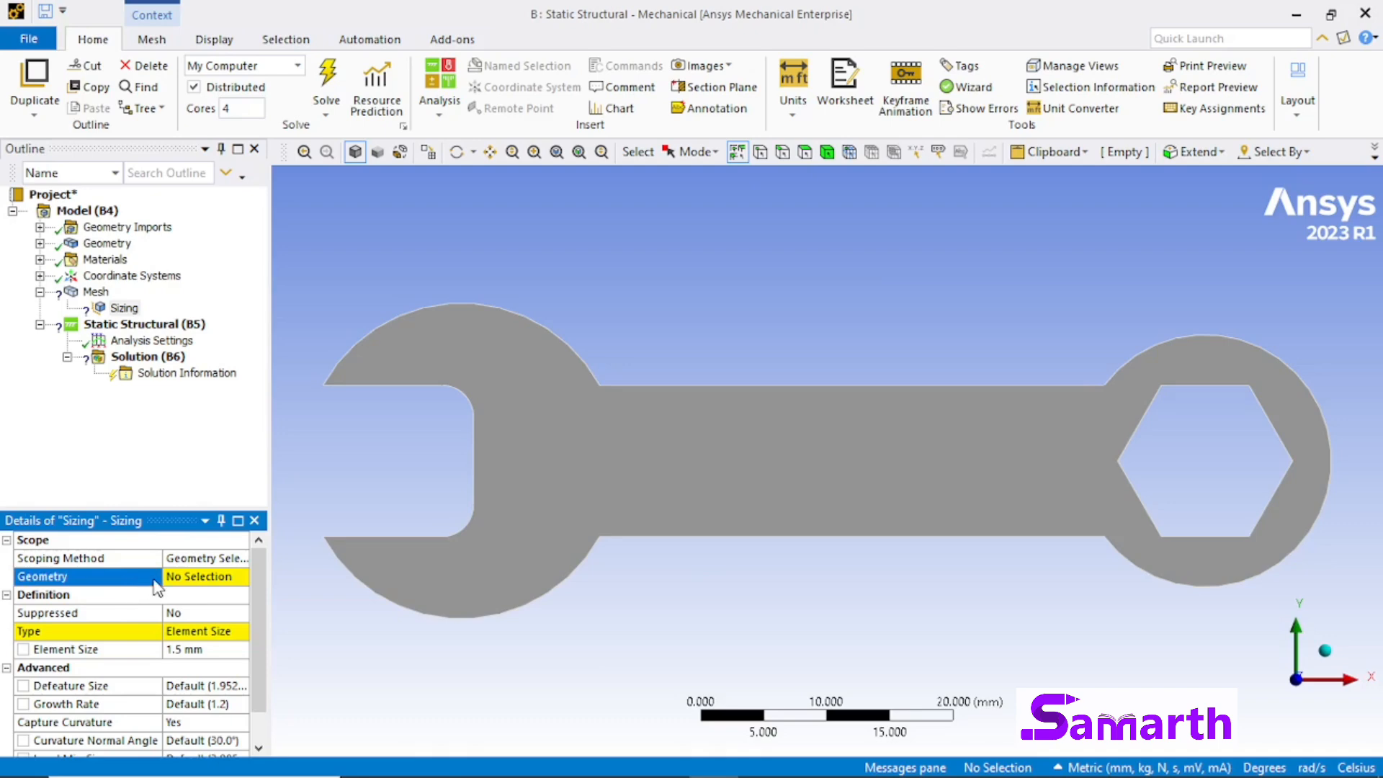
{"action": "left_click", "coordinate": [181, 580]}
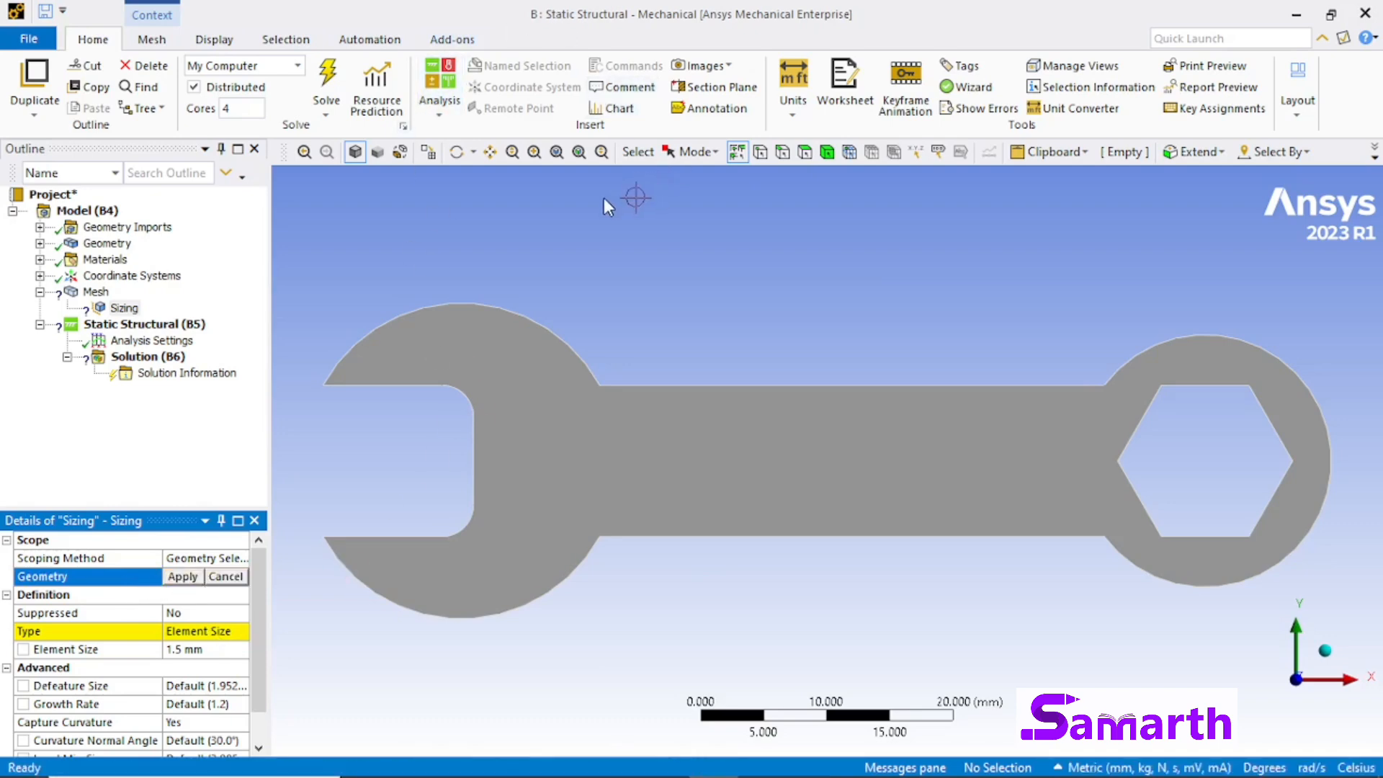
{"action": "left_click", "coordinate": [805, 152]}
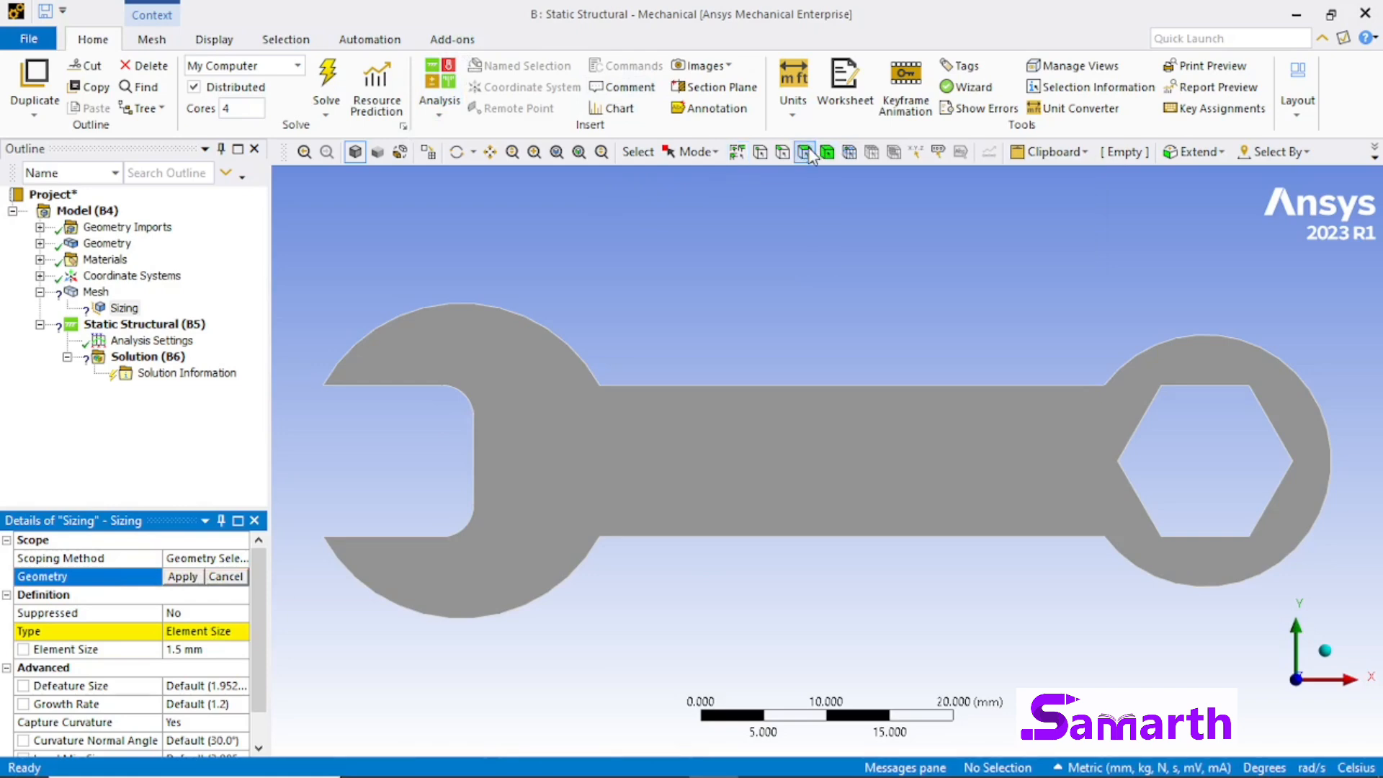
{"action": "left_click", "coordinate": [661, 425]}
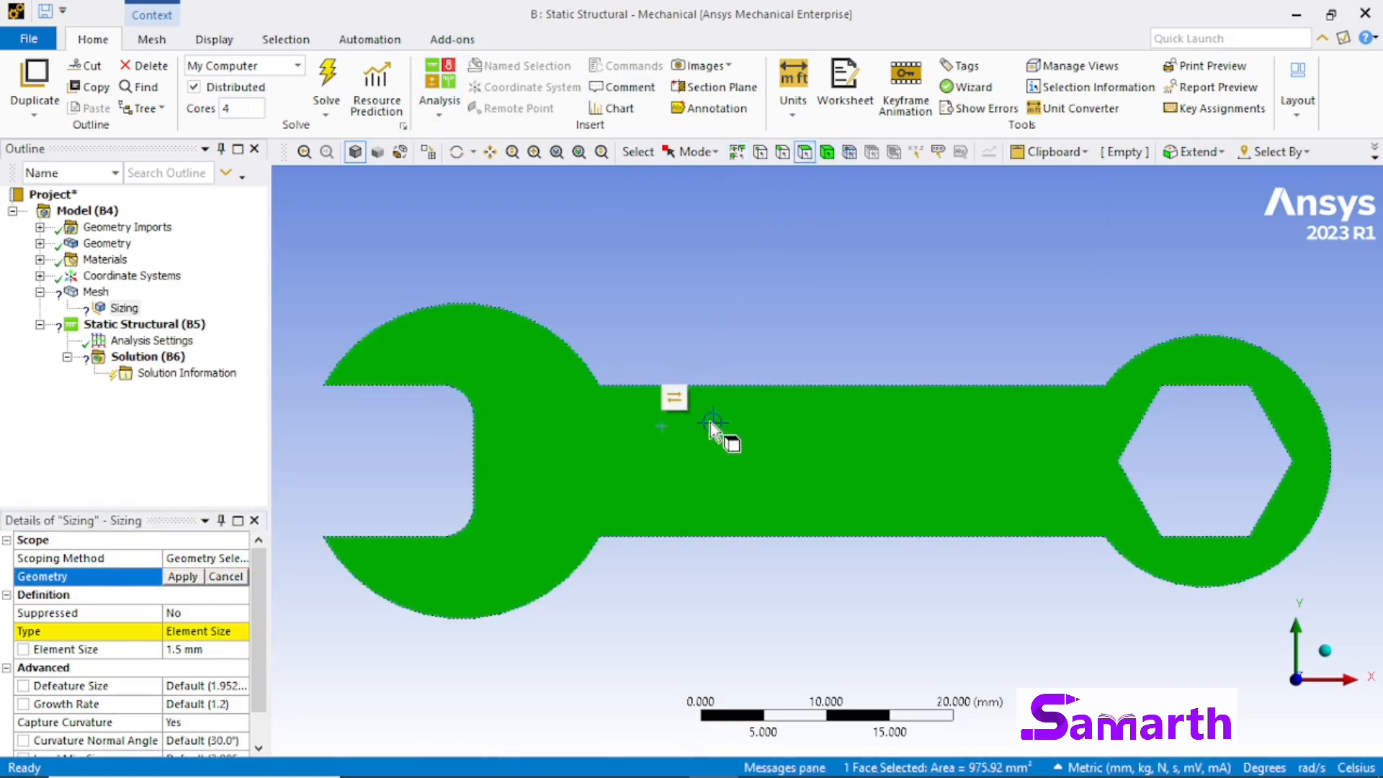
{"action": "left_click", "coordinate": [184, 578]}
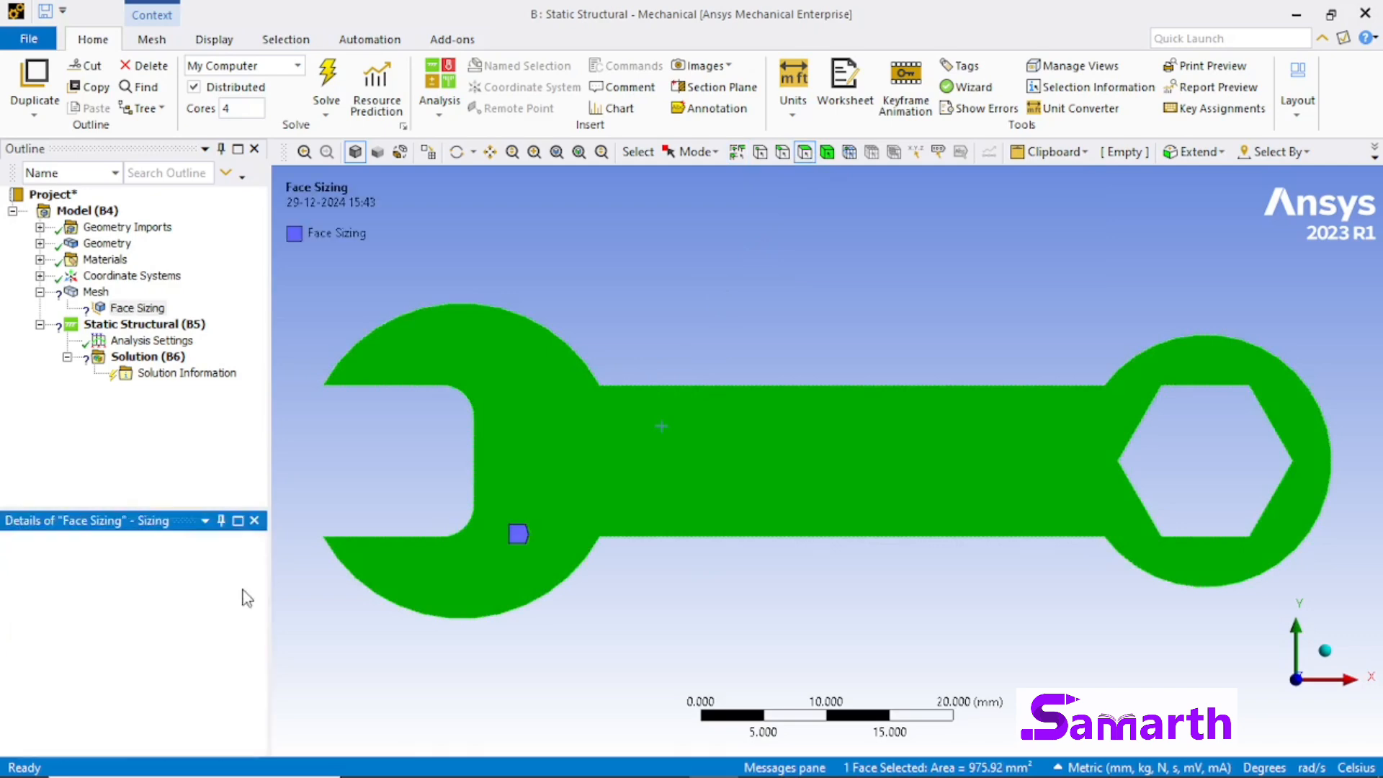
Step: Update the wrench mesh to use the new face sizing
{"action": "left_click", "coordinate": [100, 292]}
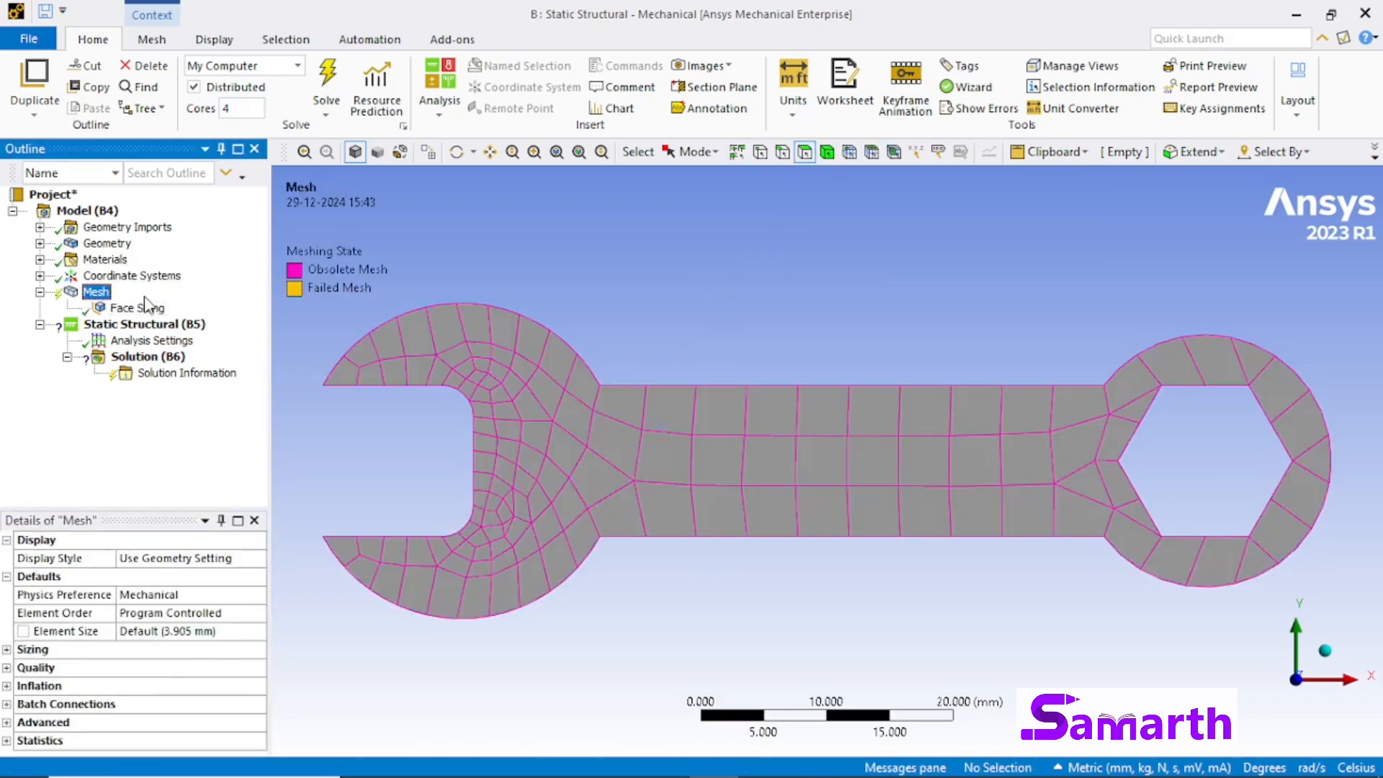
{"action": "right_click", "coordinate": [95, 291]}
{"action": "left_click", "coordinate": [132, 328]}
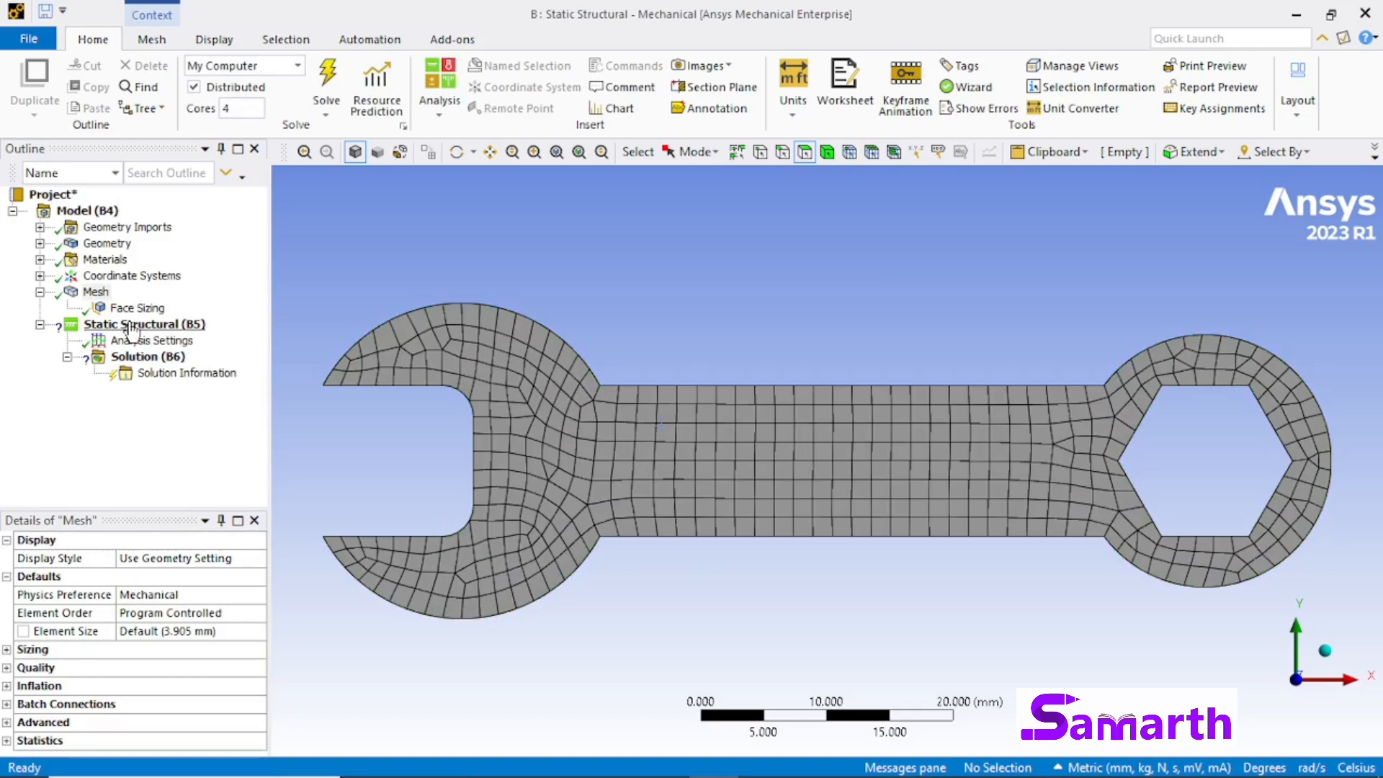
Step: Insert a Fixed Support in the Static Structural analysis and scope it to the six edges of the hexagonal hole
{"action": "left_click", "coordinate": [138, 326]}
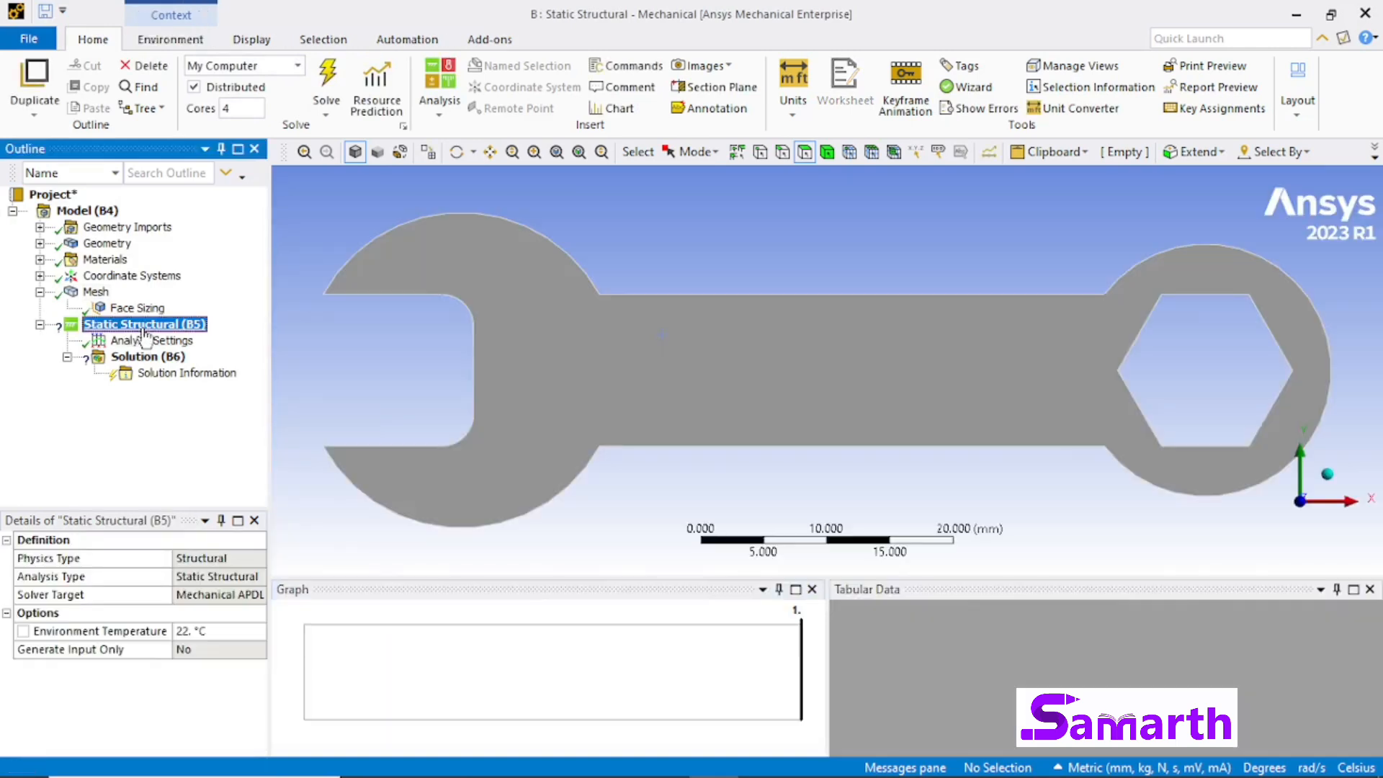
{"action": "right_click", "coordinate": [144, 333]}
{"action": "mouse_move", "coordinate": [213, 340]}
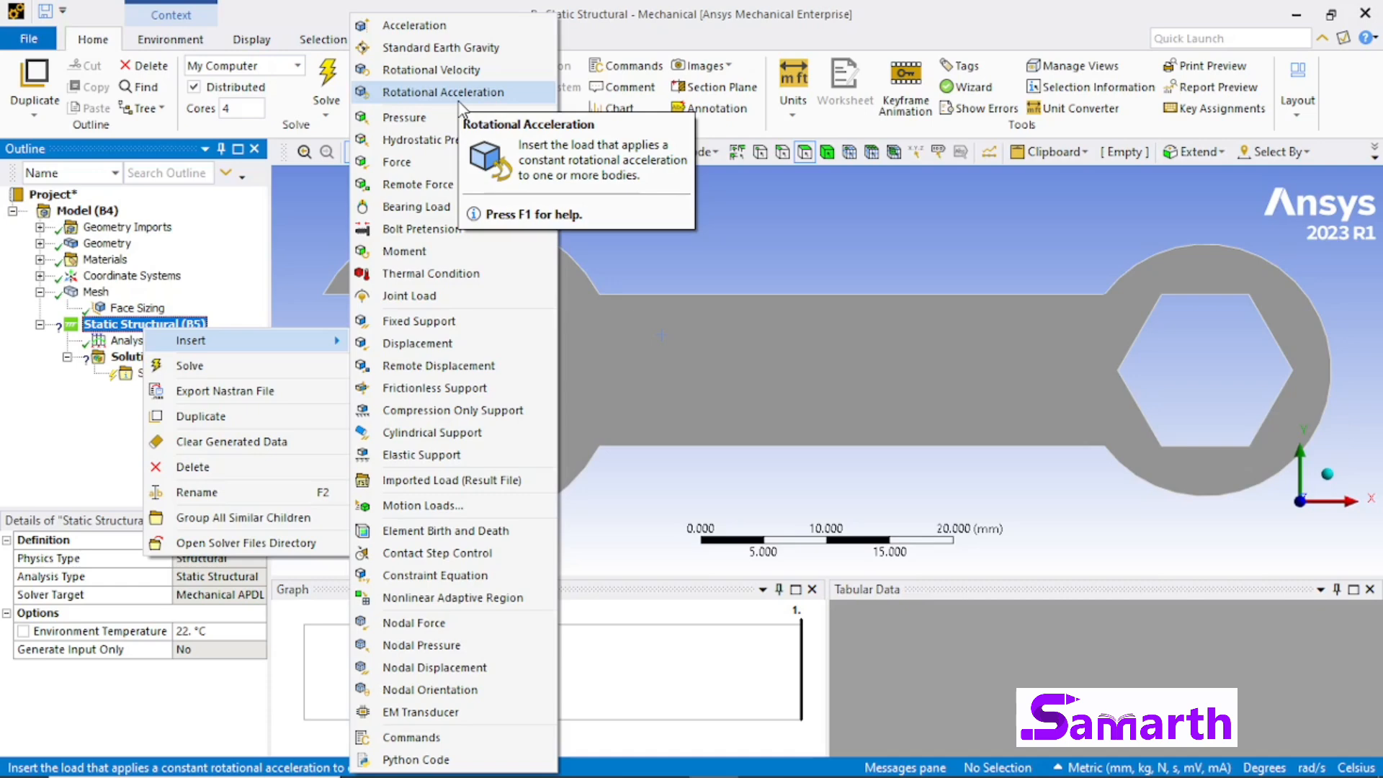
{"action": "left_click", "coordinate": [435, 321]}
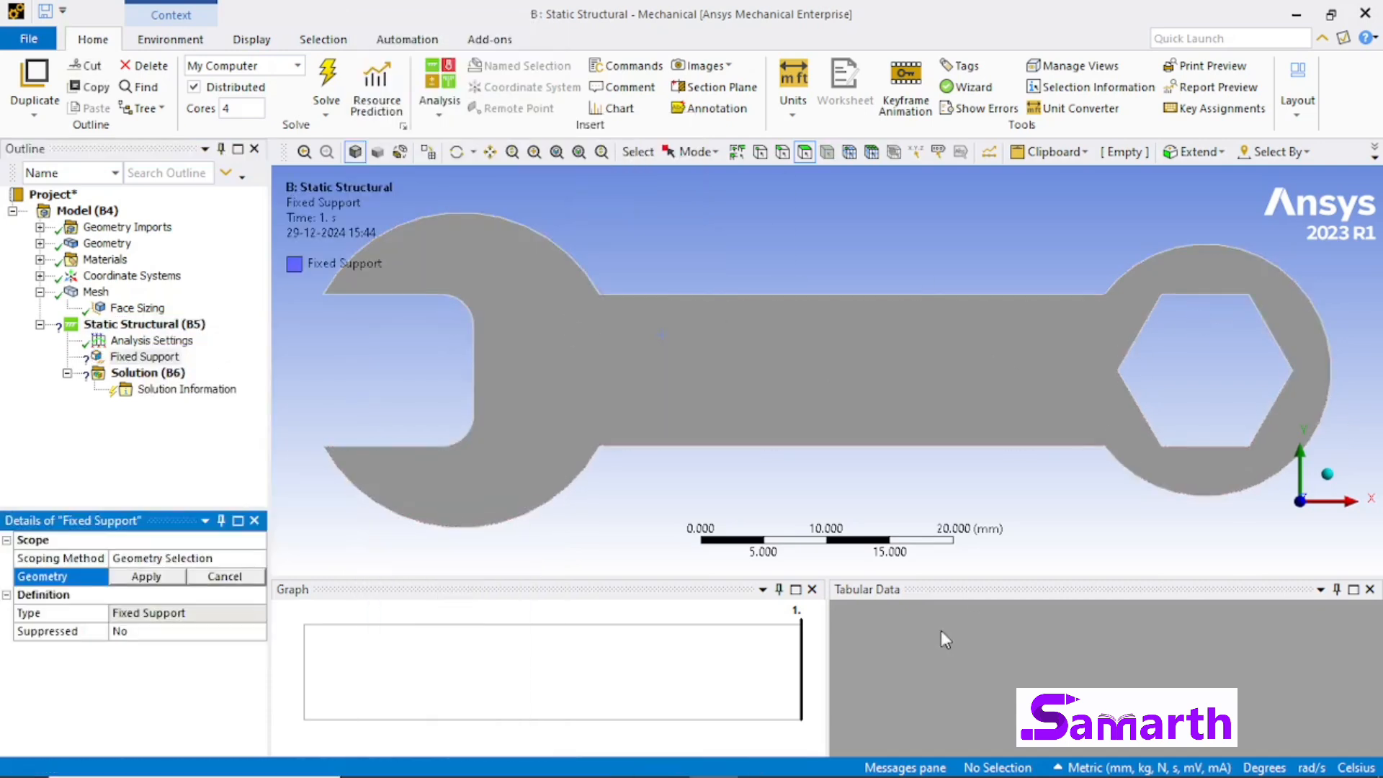
{"action": "left_click", "coordinate": [782, 152]}
{"action": "left_click", "coordinate": [1202, 295]}
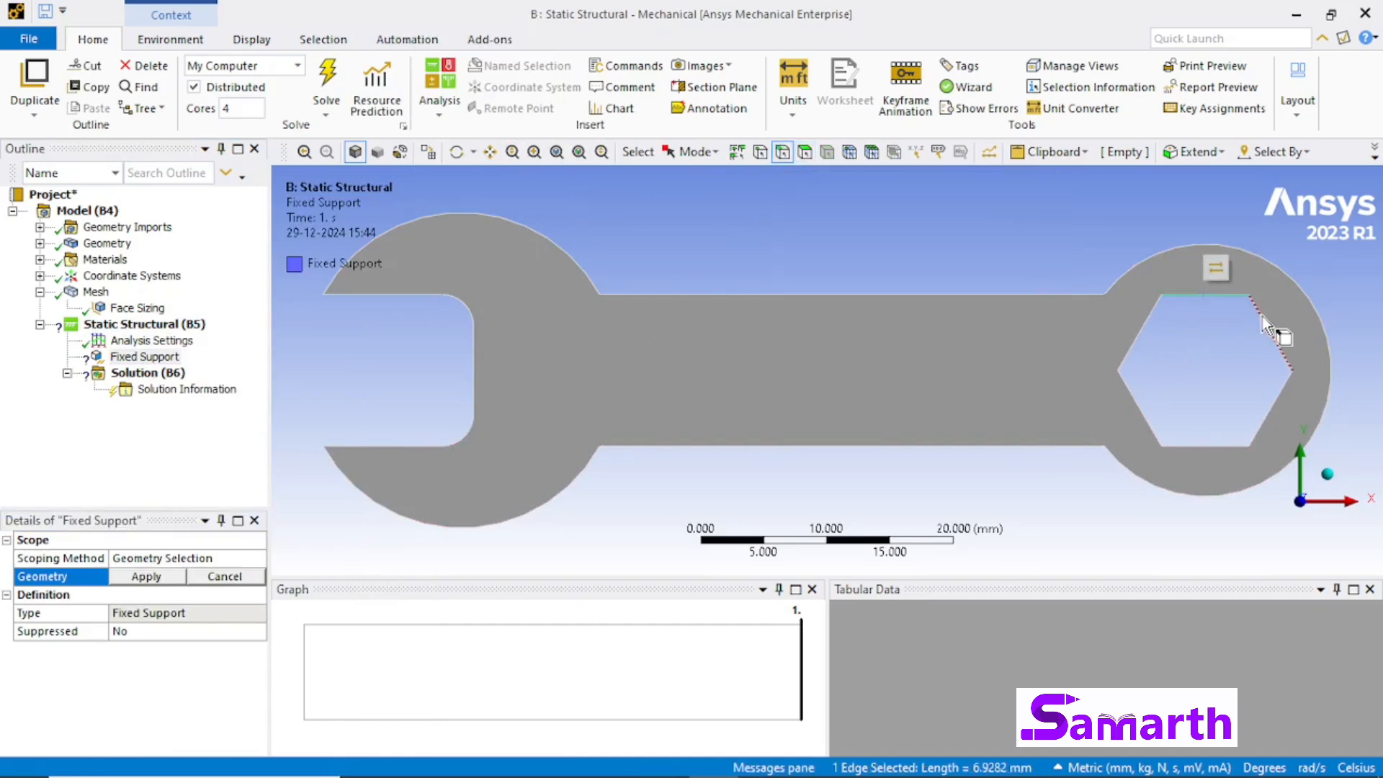
{"action": "left_click", "coordinate": [1262, 316]}
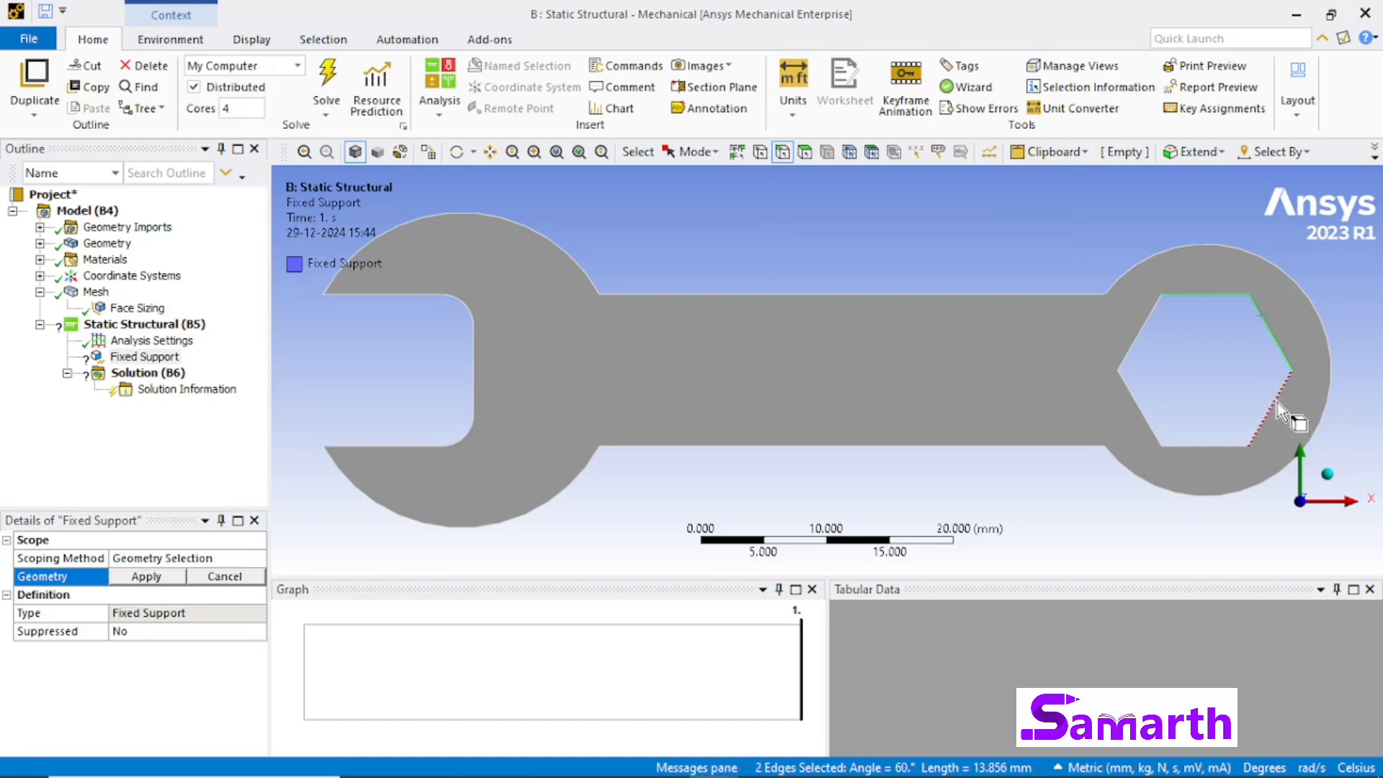
{"action": "left_click", "coordinate": [1277, 401]}
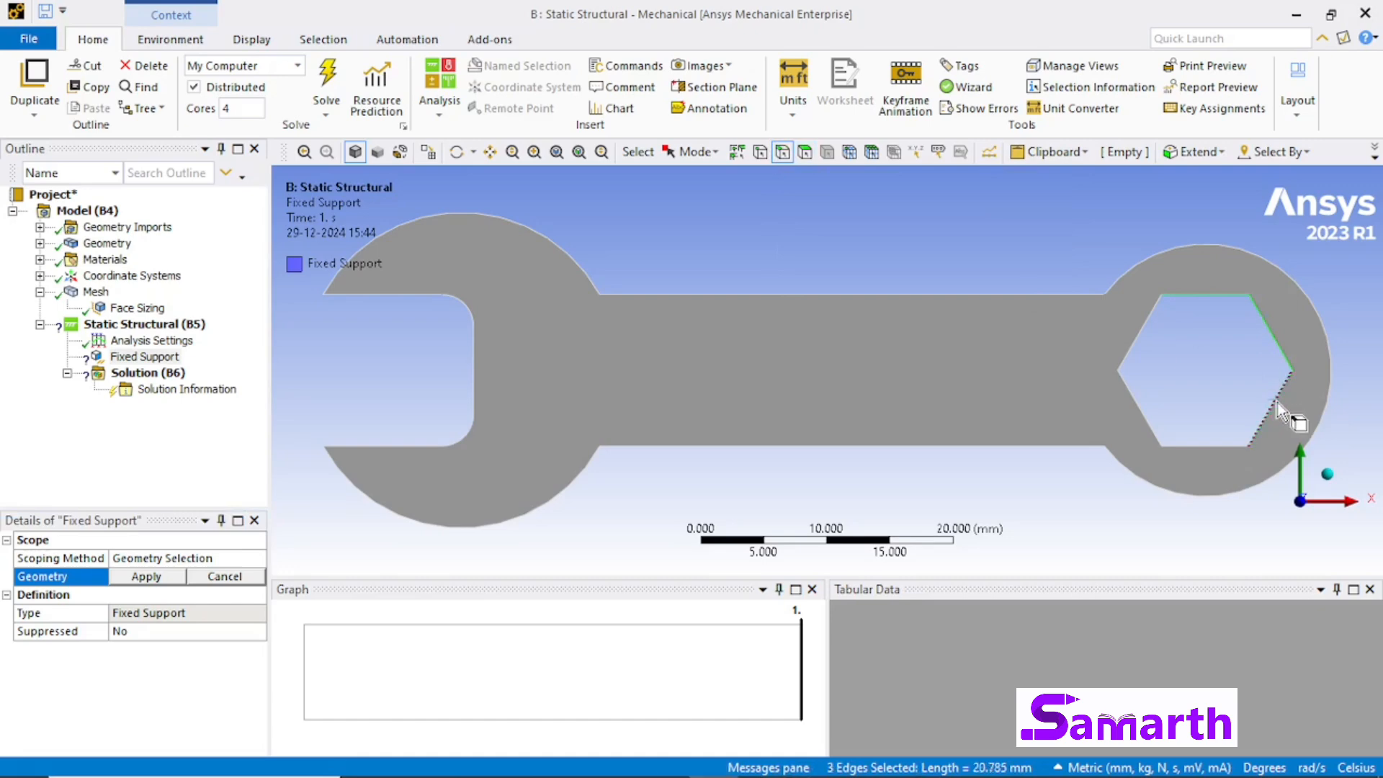
{"action": "left_click", "coordinate": [1143, 423]}
{"action": "left_click", "coordinate": [1136, 338]}
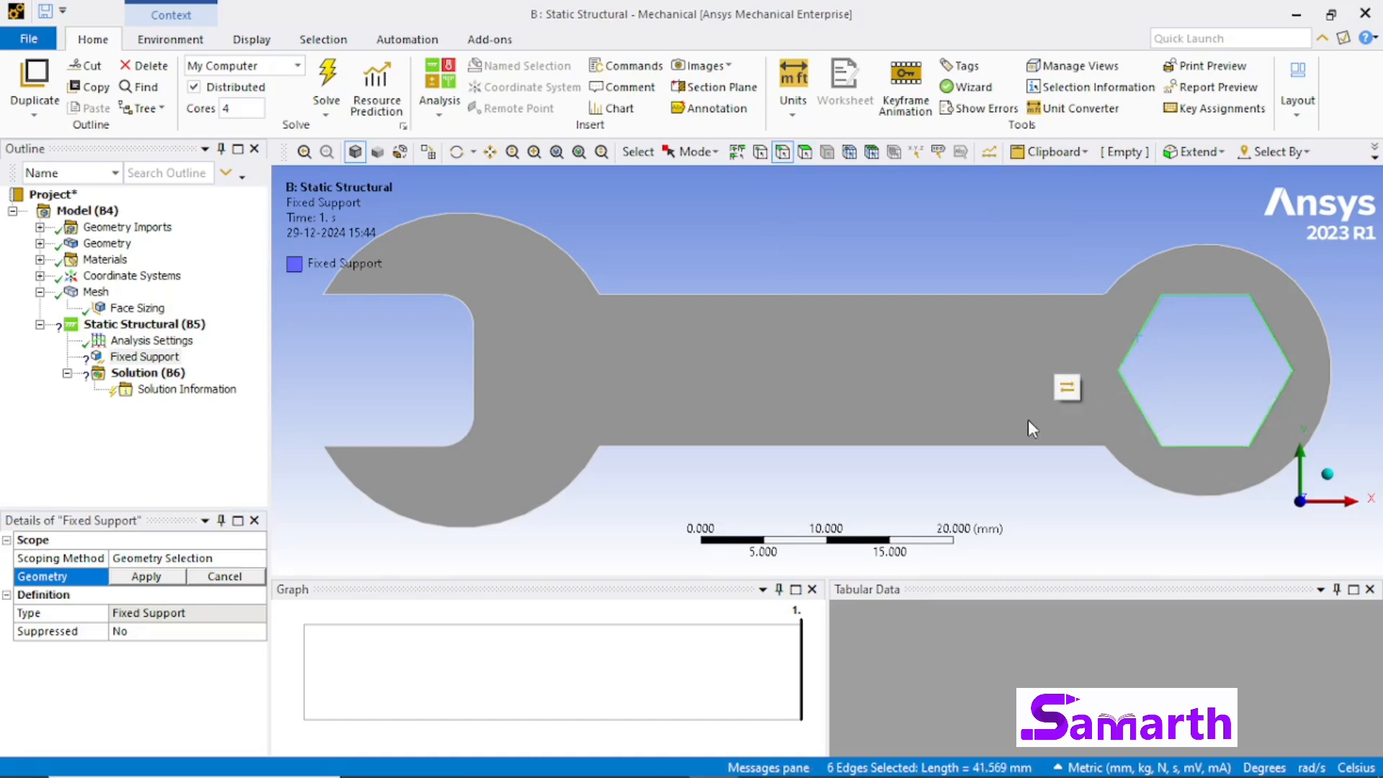
{"action": "left_click", "coordinate": [146, 576]}
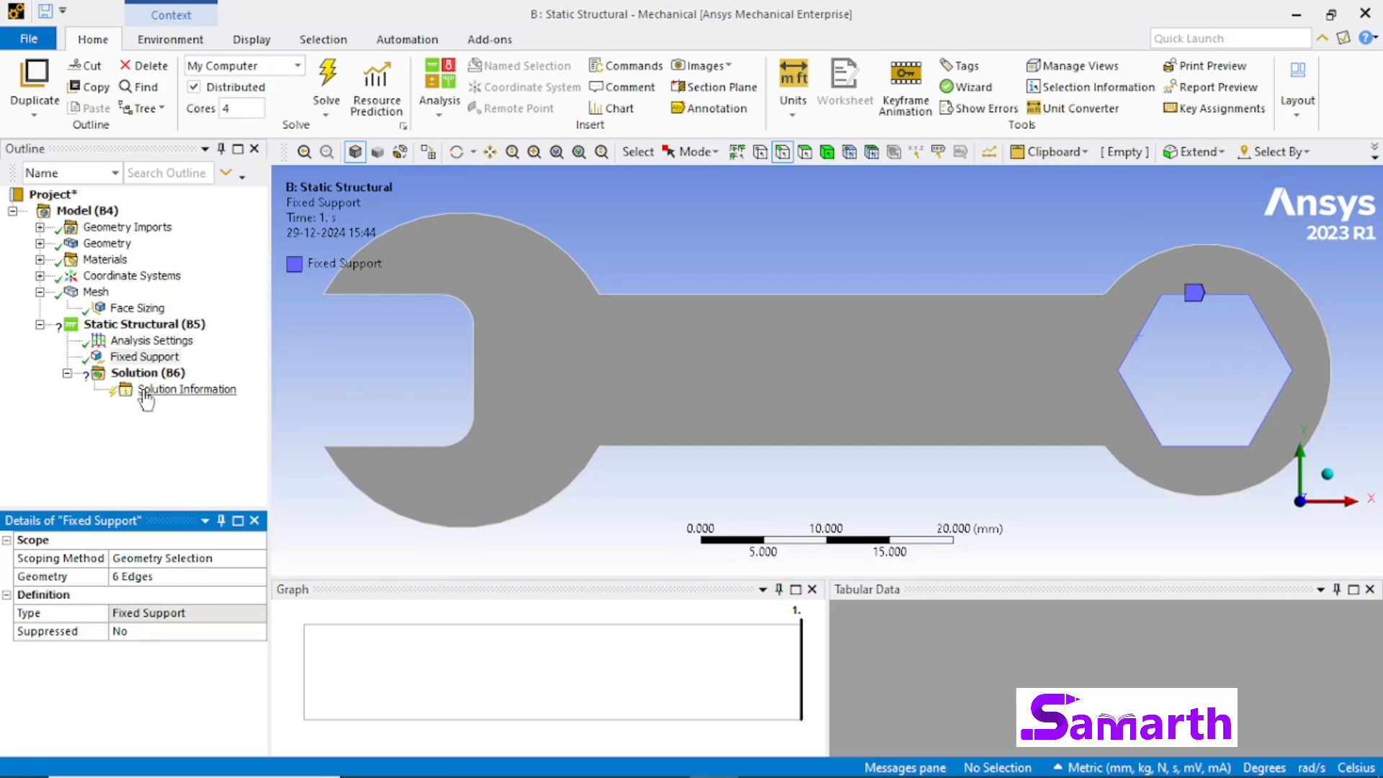
Step: Insert a Pressure load in the Static Structural analysis and select the upper outer arc edge of the open jaw
{"action": "left_click", "coordinate": [144, 325]}
{"action": "right_click", "coordinate": [154, 332]}
{"action": "mouse_move", "coordinate": [216, 337]}
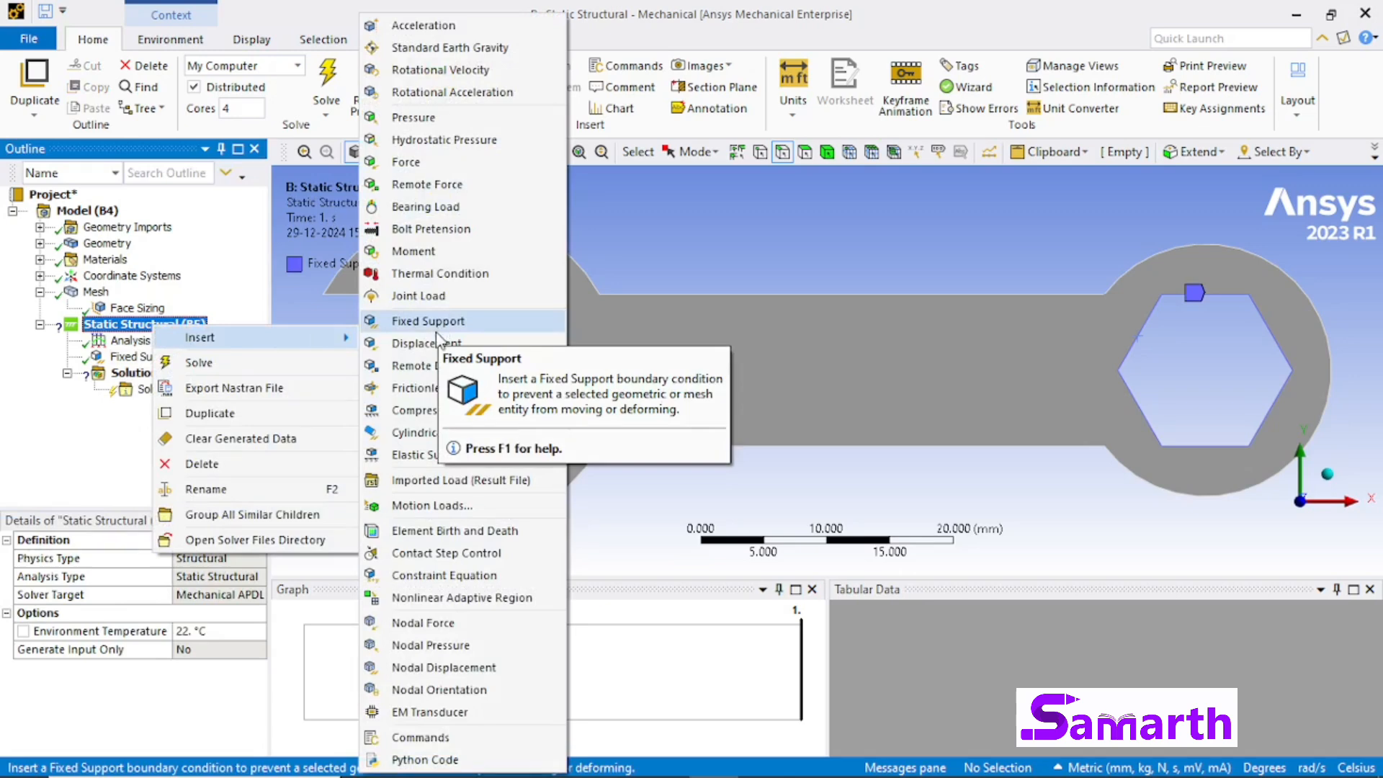
{"action": "left_click", "coordinate": [434, 117]}
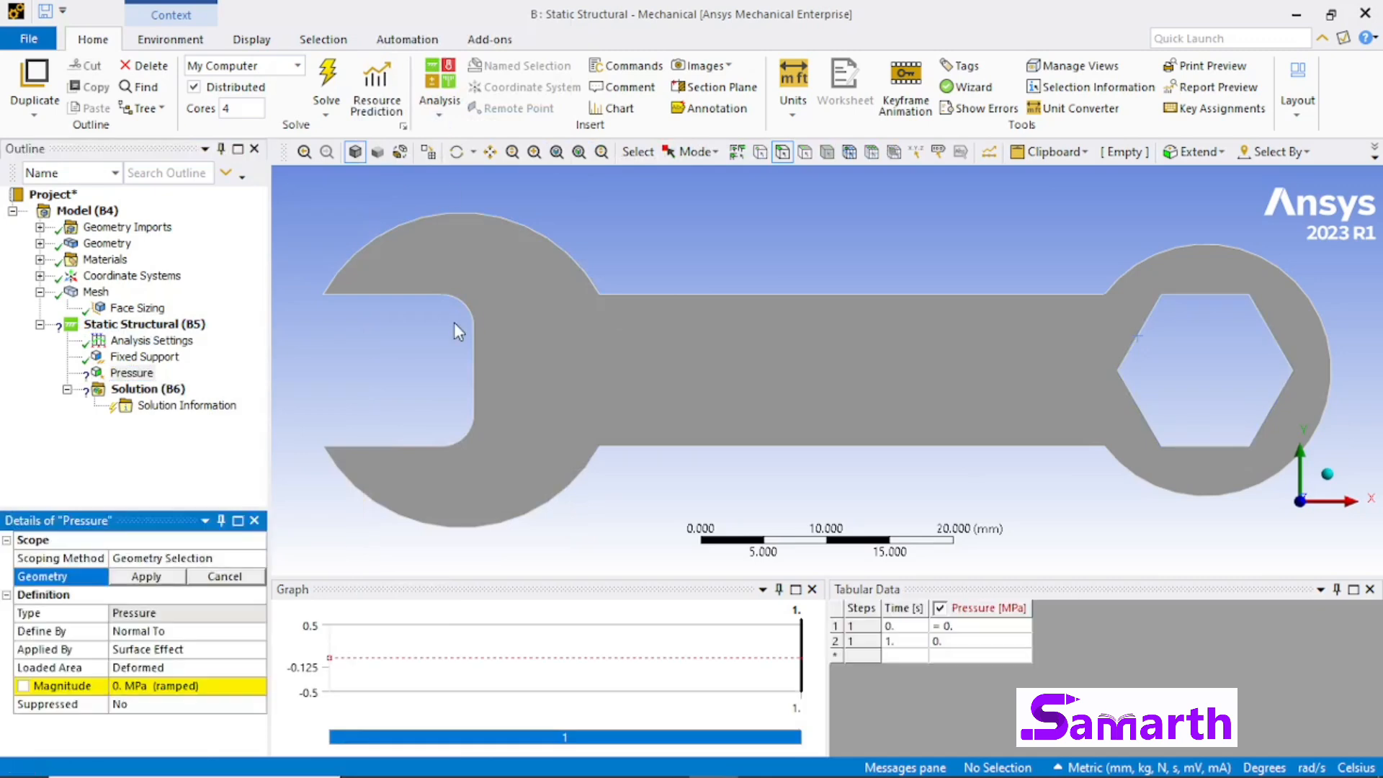
{"action": "left_click", "coordinate": [783, 151]}
{"action": "left_click", "coordinate": [511, 229]}
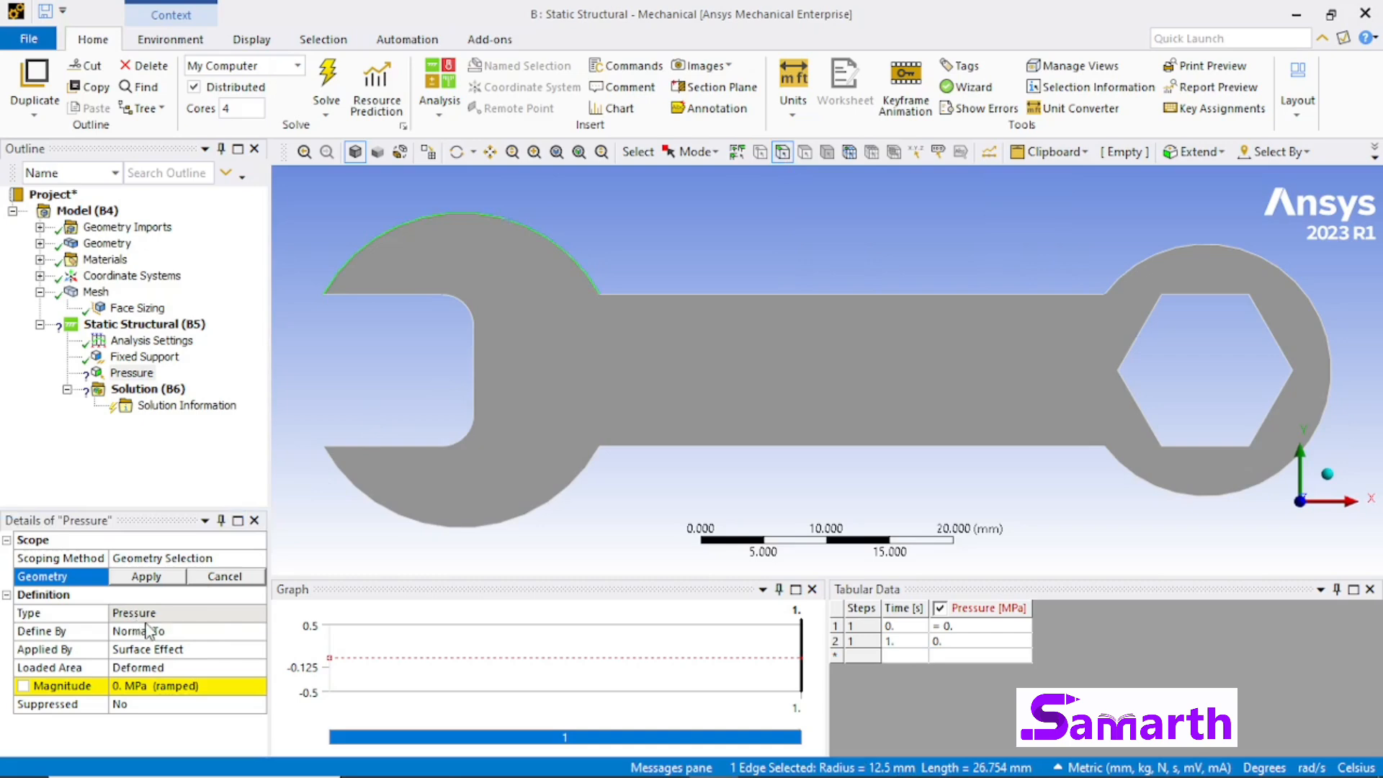
Step: Define the pressure by Vector with a magnitude of 2 MPa and scope it to the selected jaw arc edge
{"action": "left_click", "coordinate": [181, 637]}
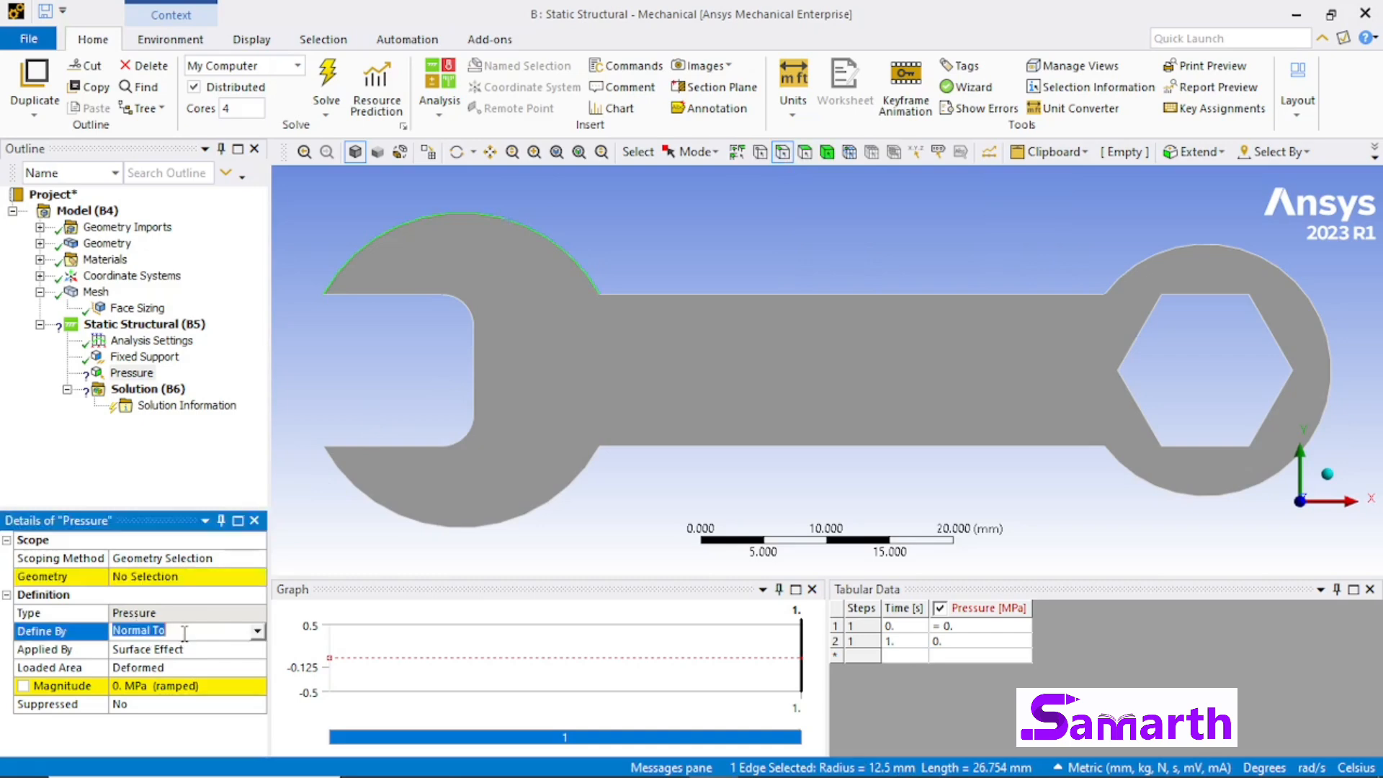
{"action": "left_click", "coordinate": [258, 632]}
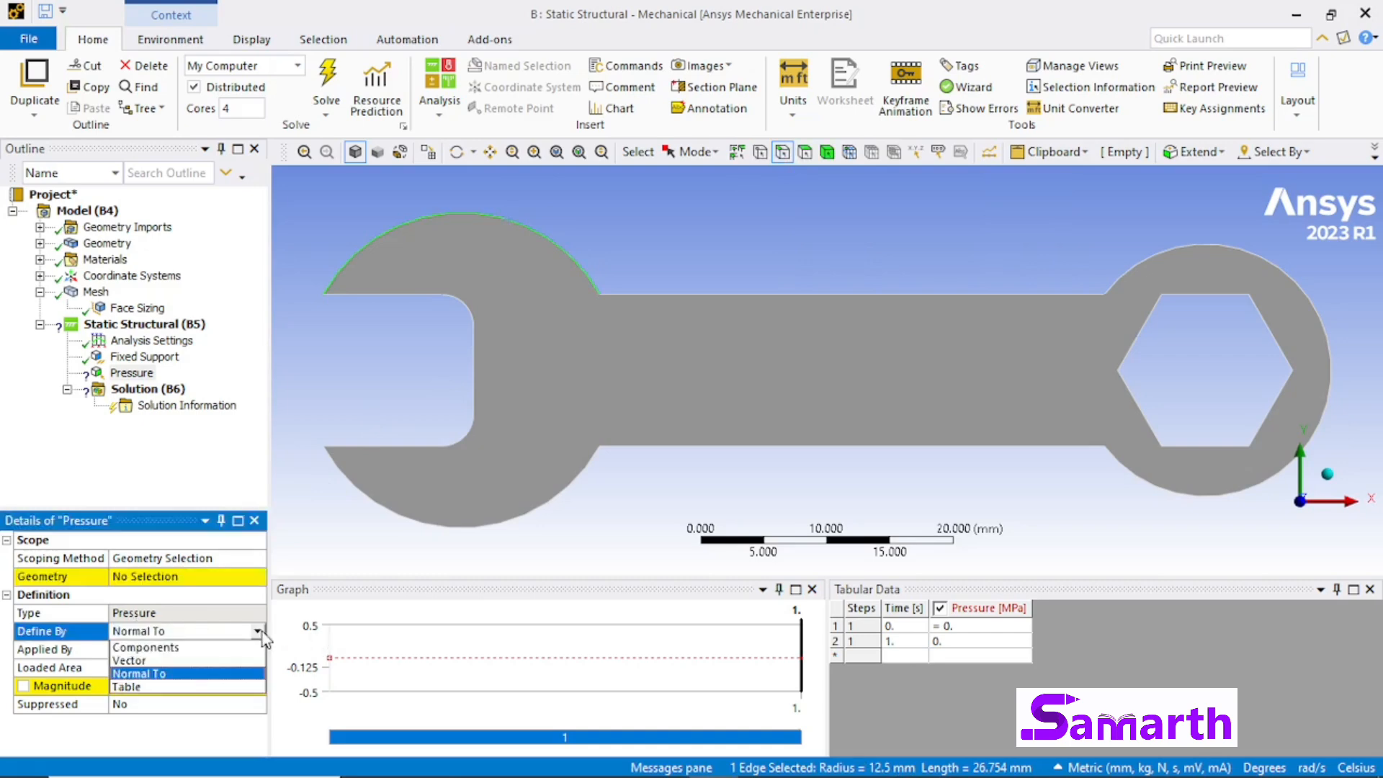
{"action": "left_click", "coordinate": [227, 660]}
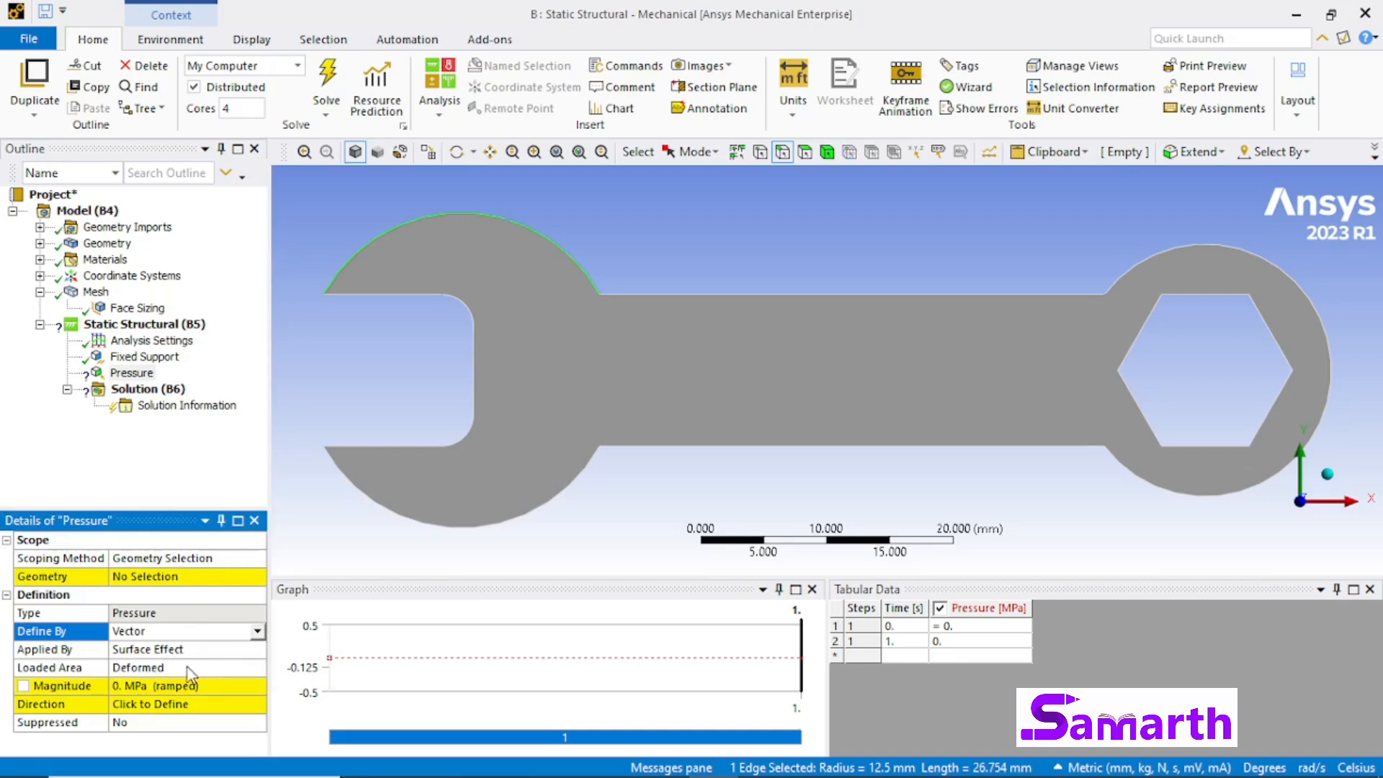
{"action": "left_click", "coordinate": [159, 685]}
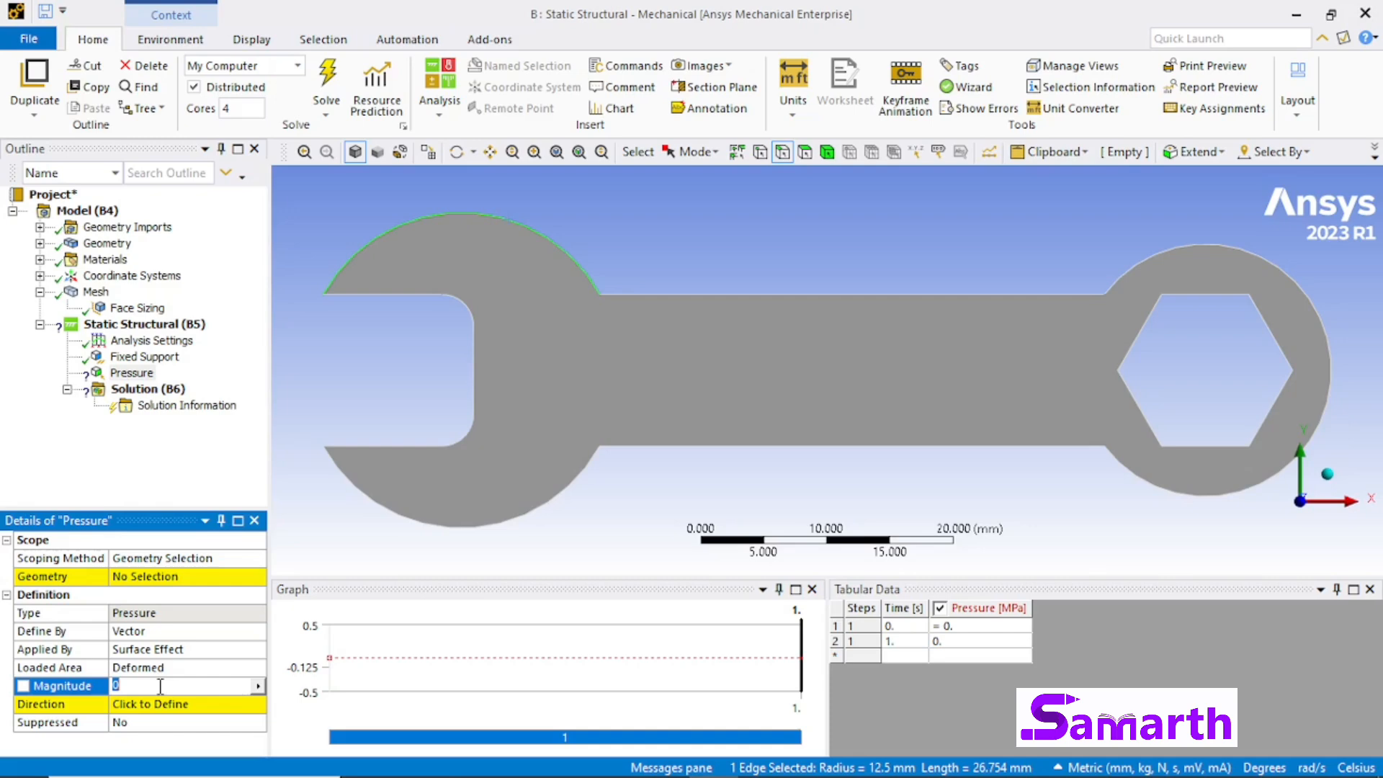
{"action": "type", "text": "2"}
{"action": "left_click", "coordinate": [258, 598]}
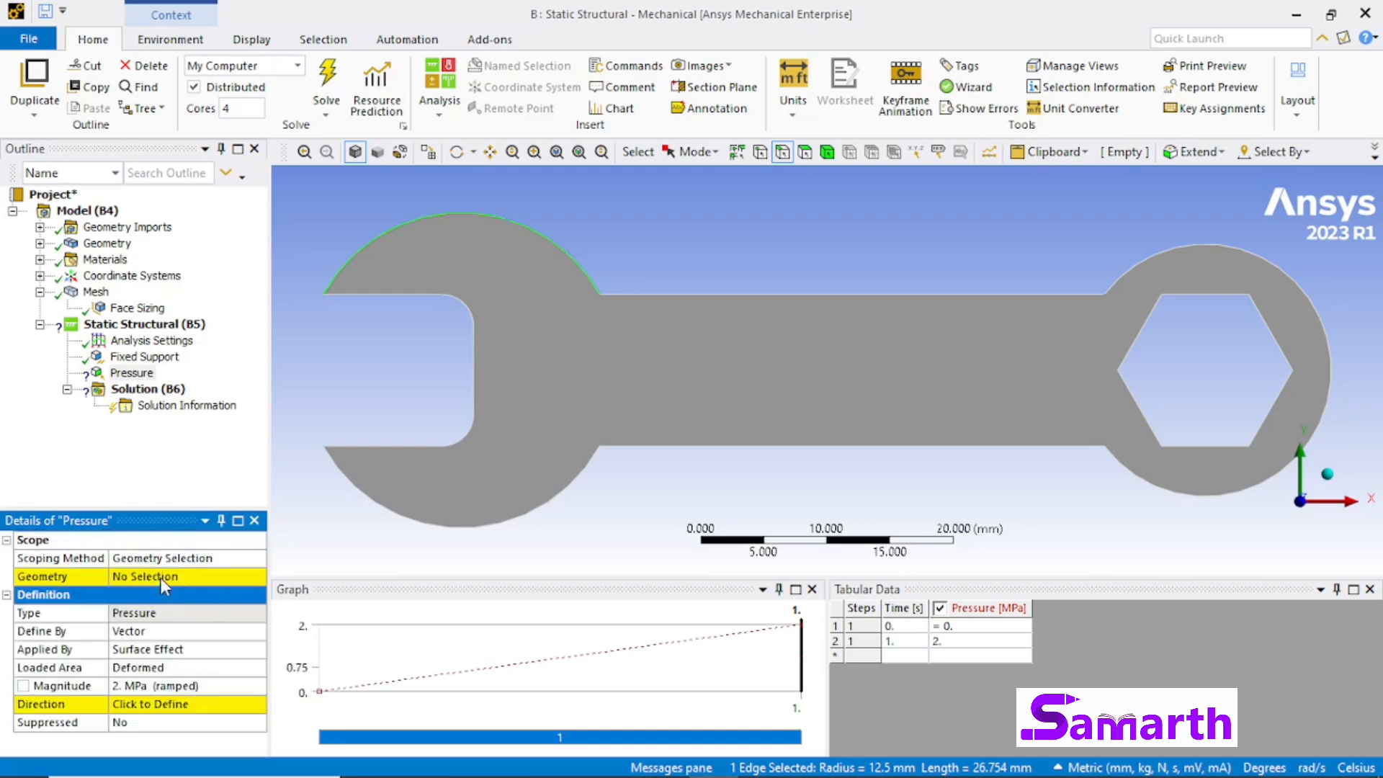
{"action": "left_click", "coordinate": [157, 573]}
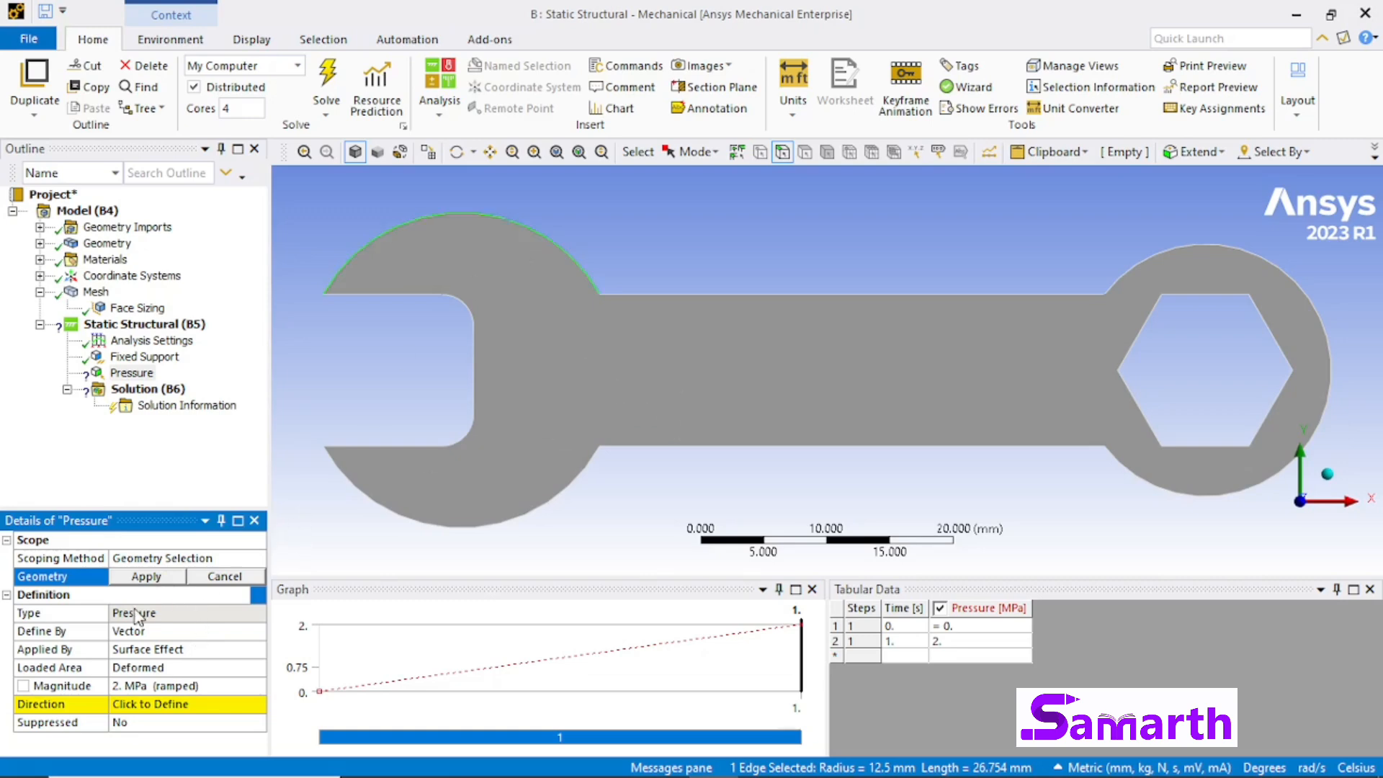
{"action": "left_click", "coordinate": [148, 576]}
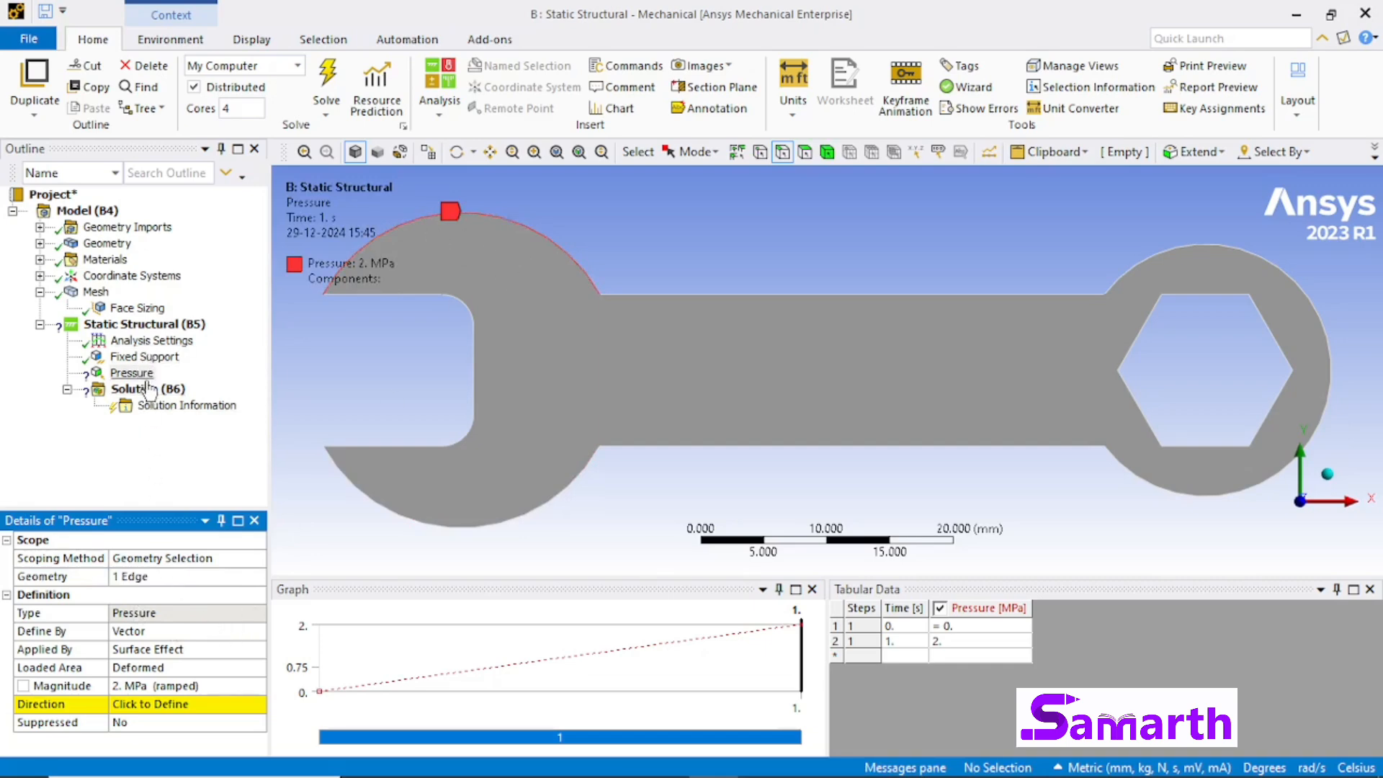
Step: Try to solve the Static Structural analysis with the fixed support and pressure load
{"action": "left_click", "coordinate": [147, 324]}
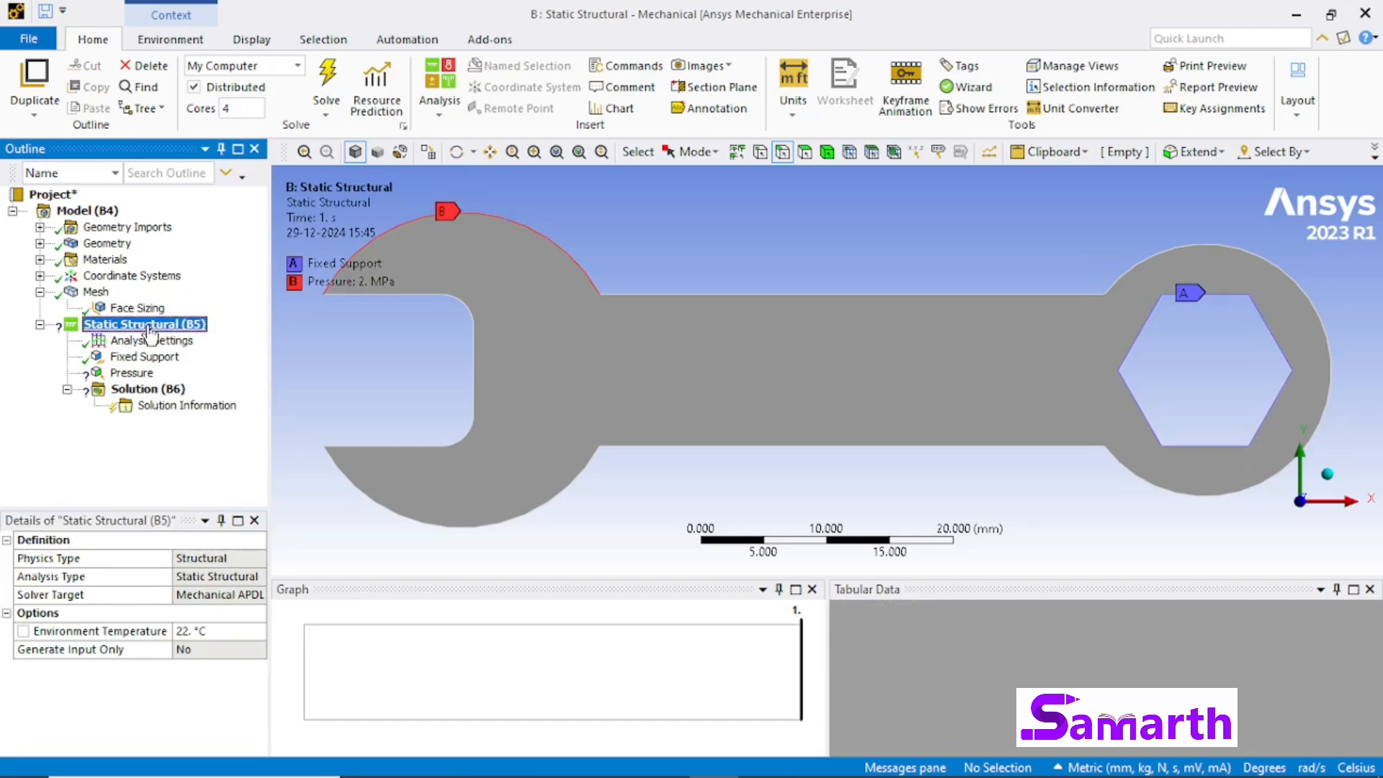
{"action": "right_click", "coordinate": [149, 330]}
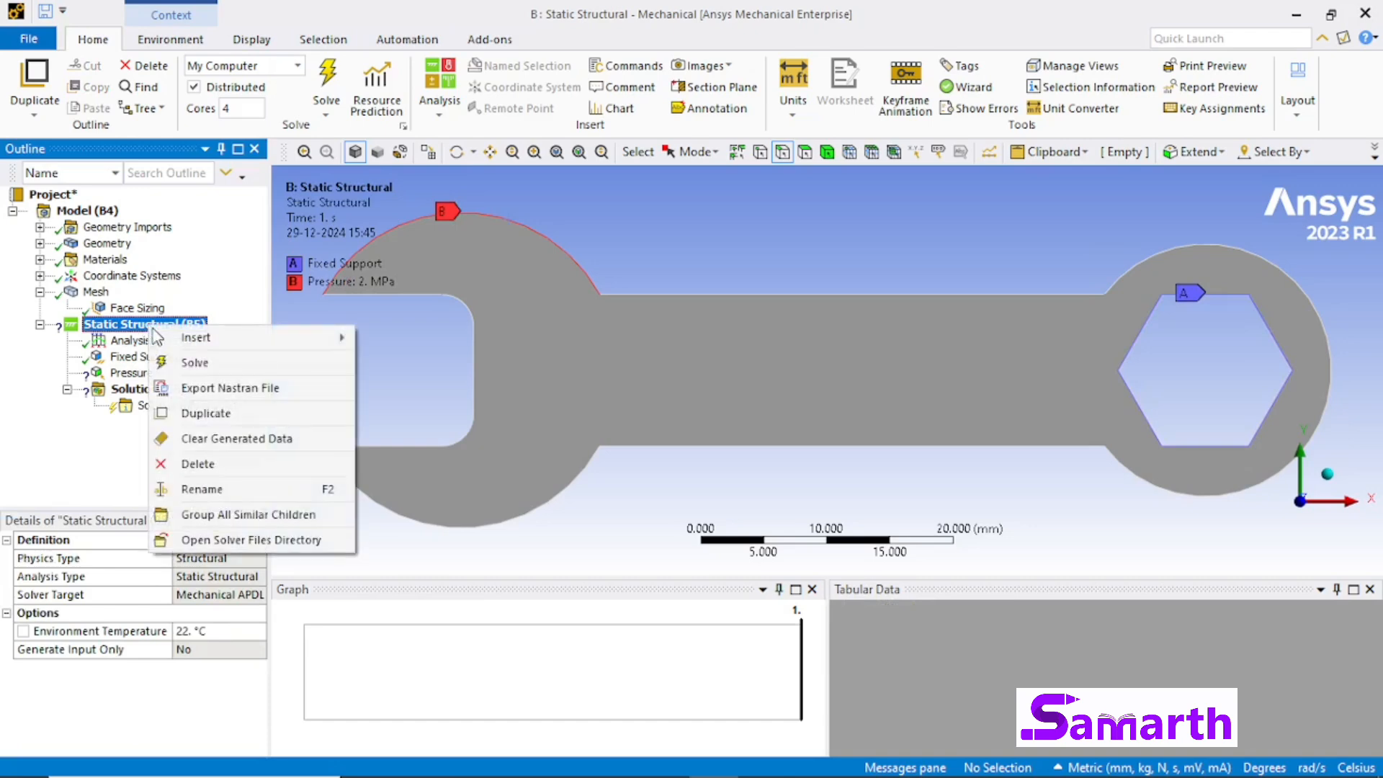
{"action": "left_click", "coordinate": [180, 369]}
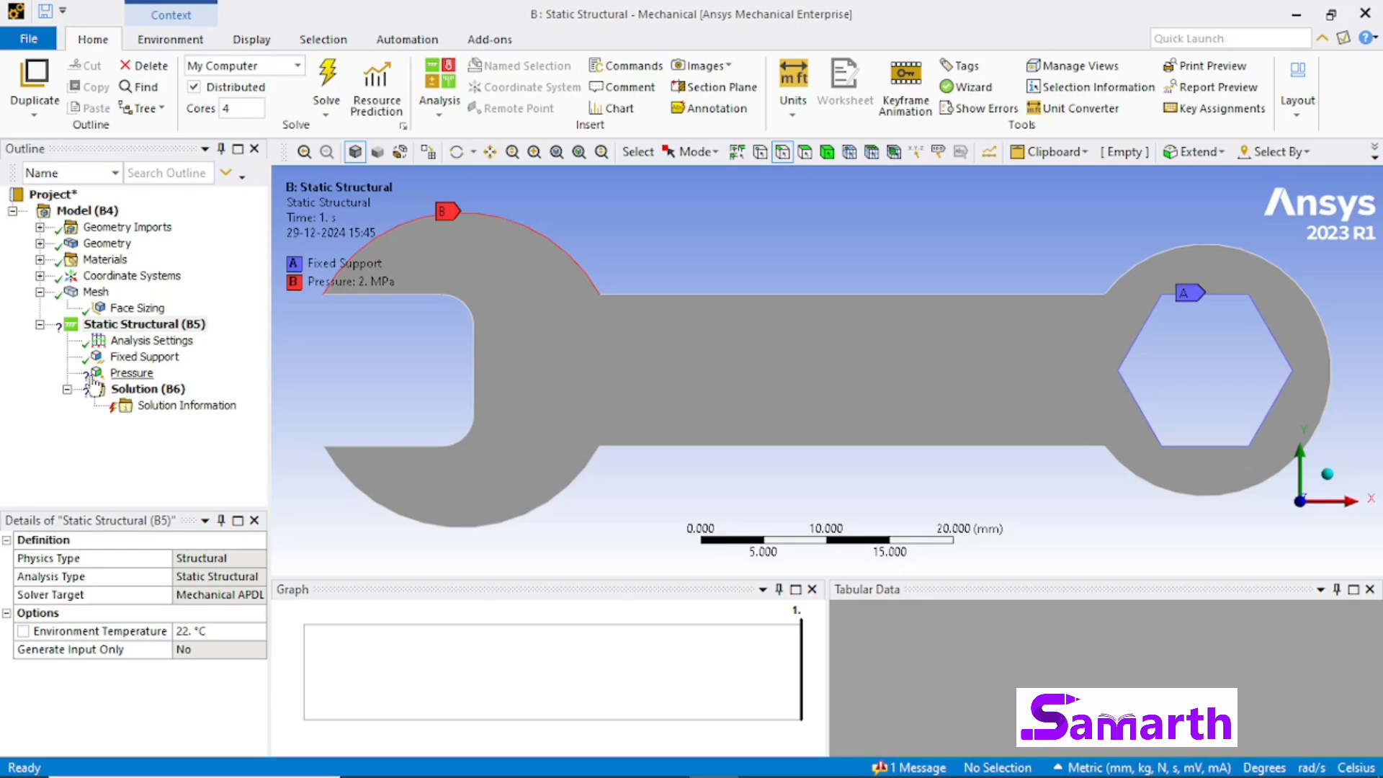
Step: Set the pressure direction downward along the straight vertical inner edge of the open jaw
{"action": "left_click", "coordinate": [131, 373]}
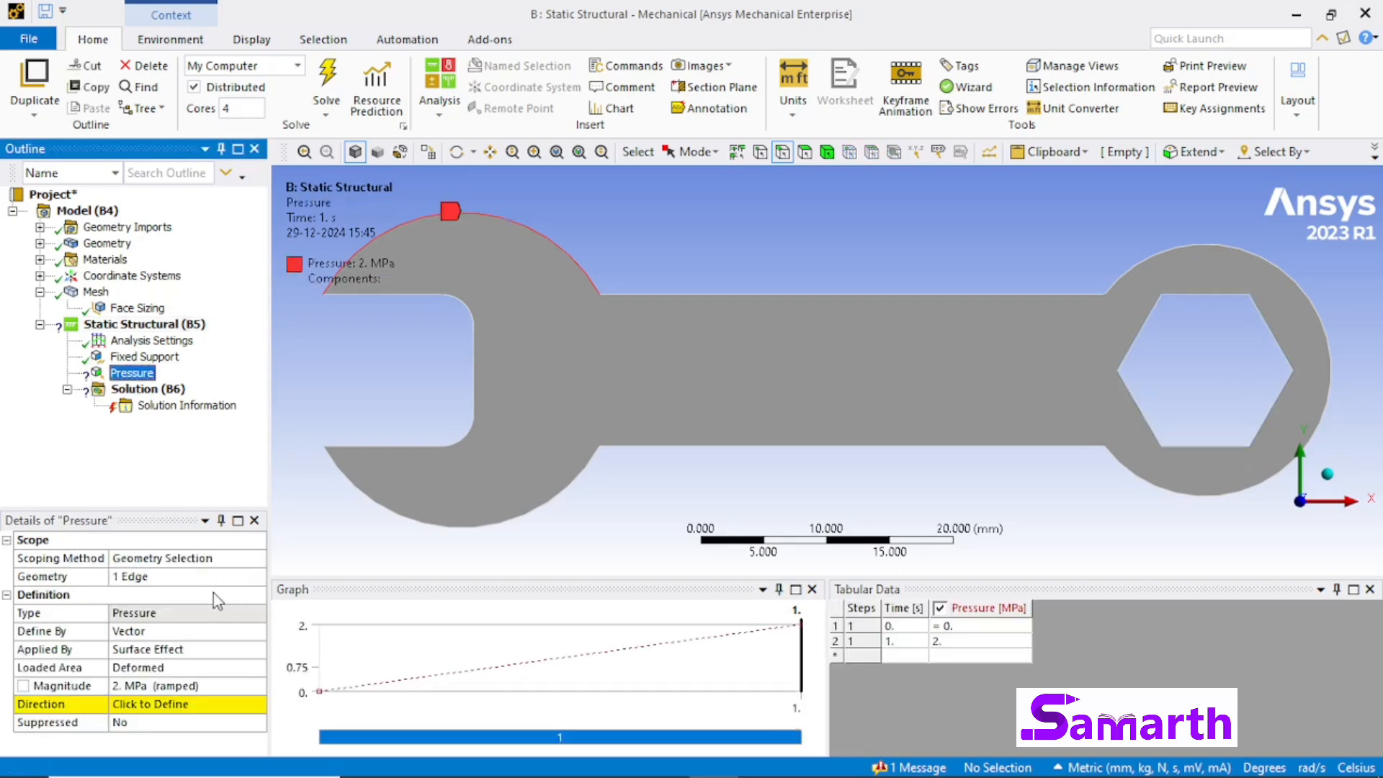
{"action": "left_click", "coordinate": [169, 713]}
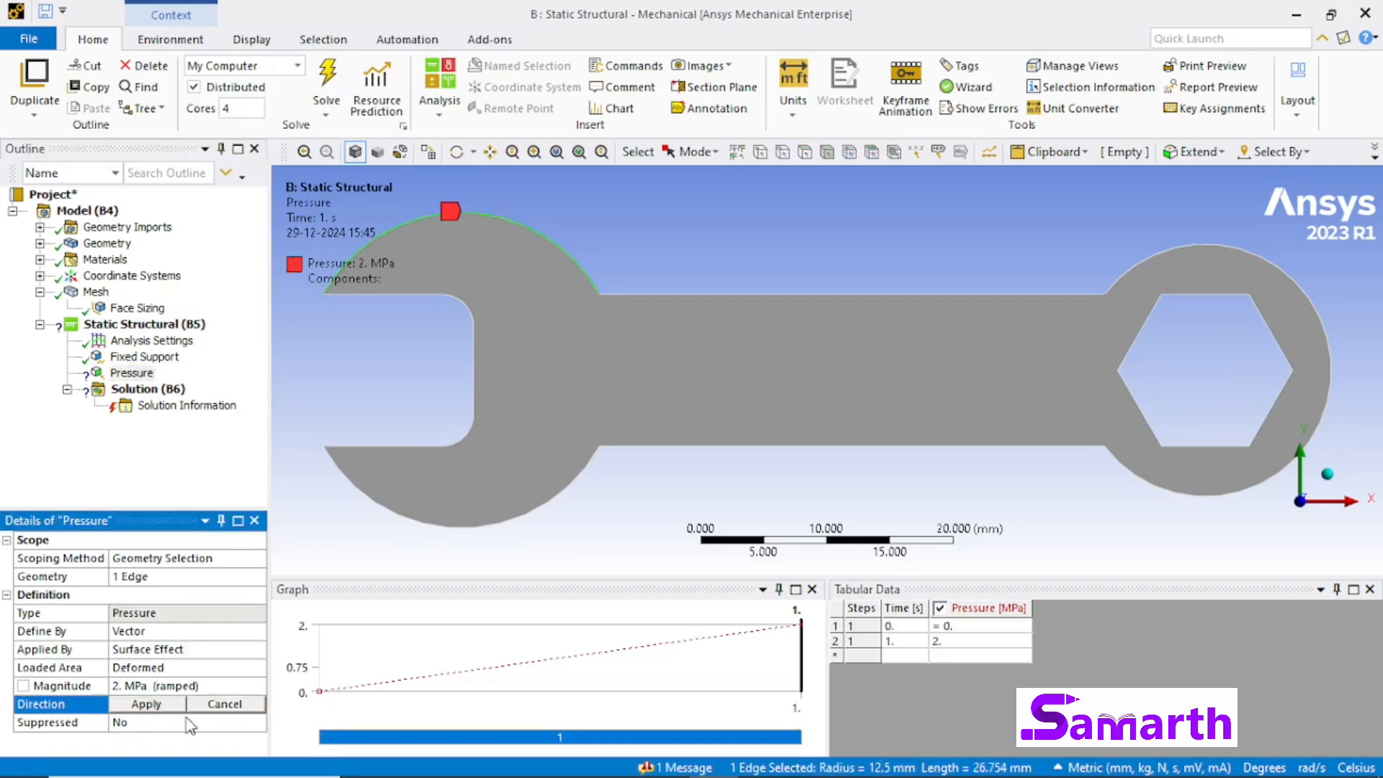
{"action": "left_click", "coordinate": [478, 393]}
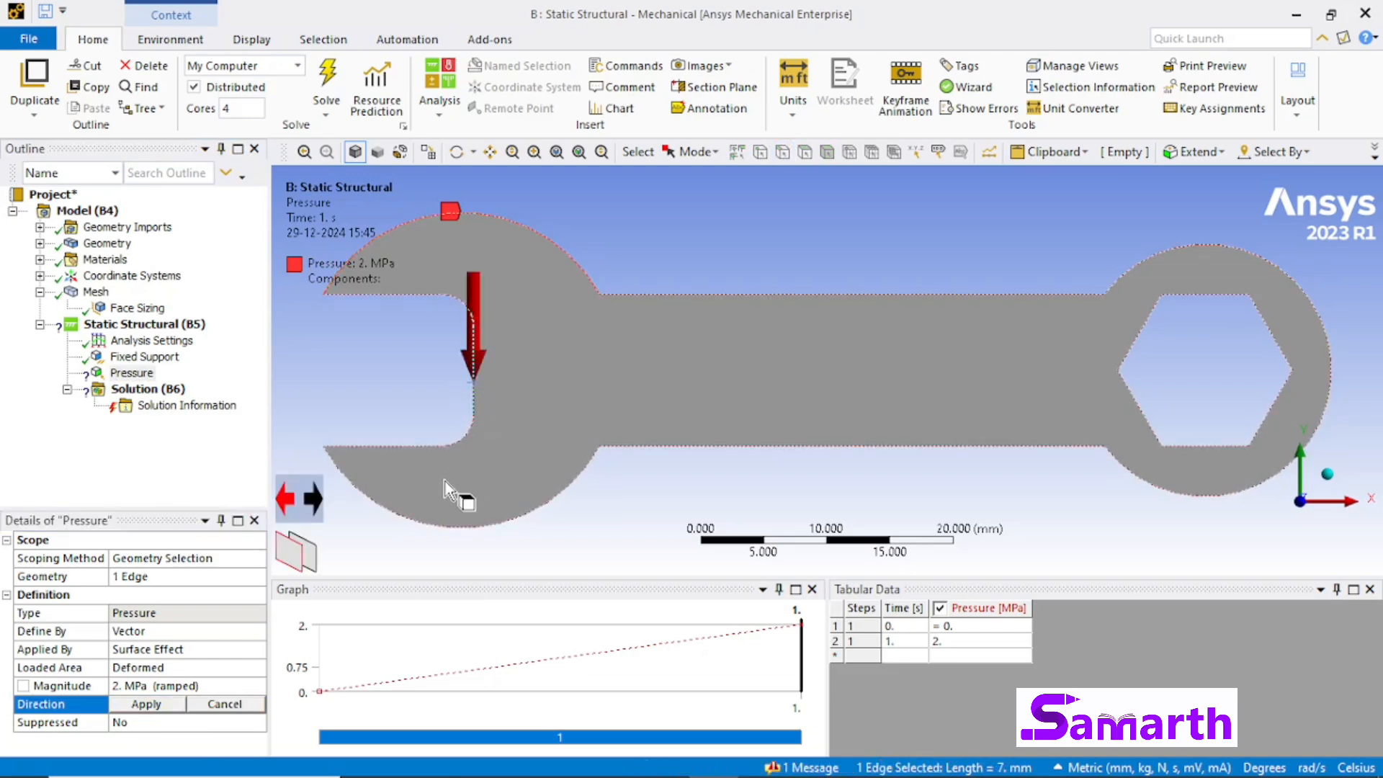
{"action": "left_click", "coordinate": [146, 704]}
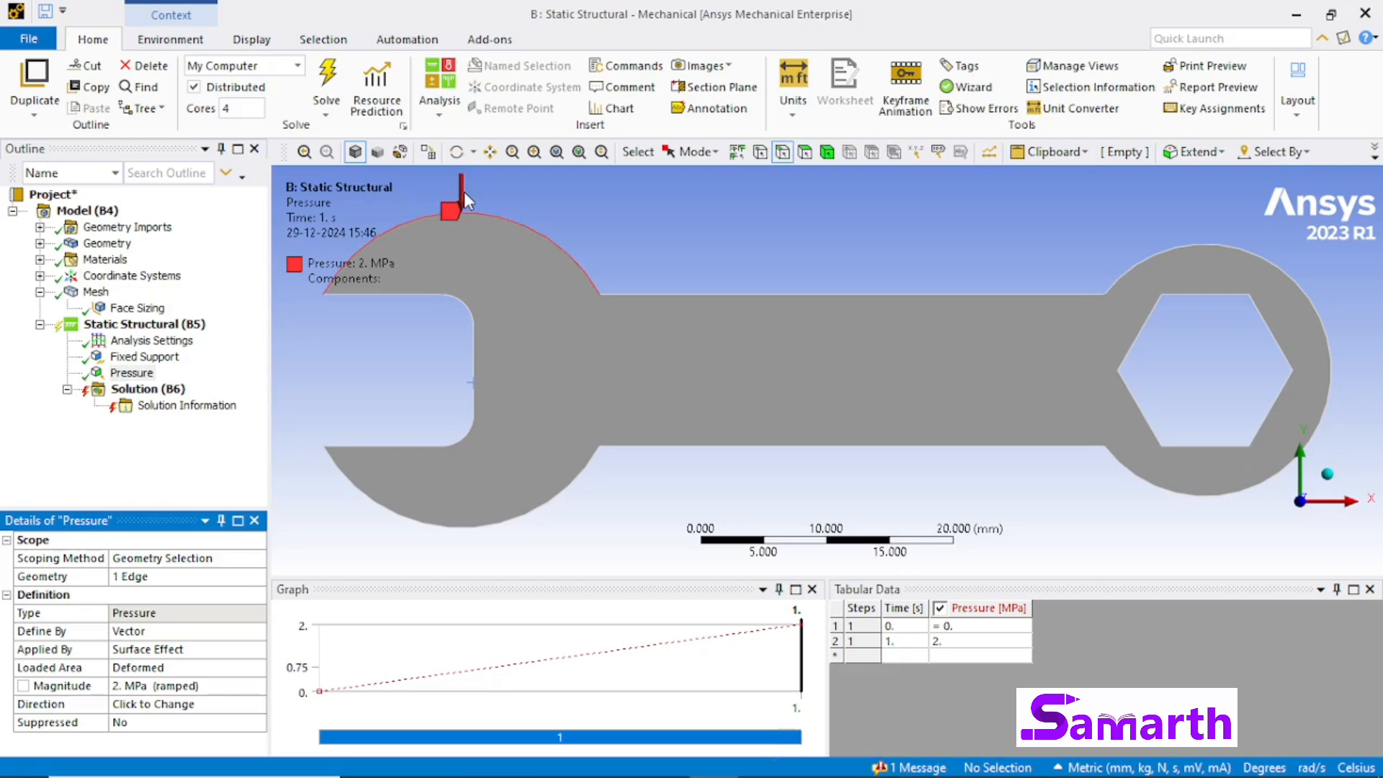
Step: Solve the Static Structural analysis with the pressure direction defined
{"action": "left_click", "coordinate": [144, 325]}
{"action": "right_click", "coordinate": [146, 327]}
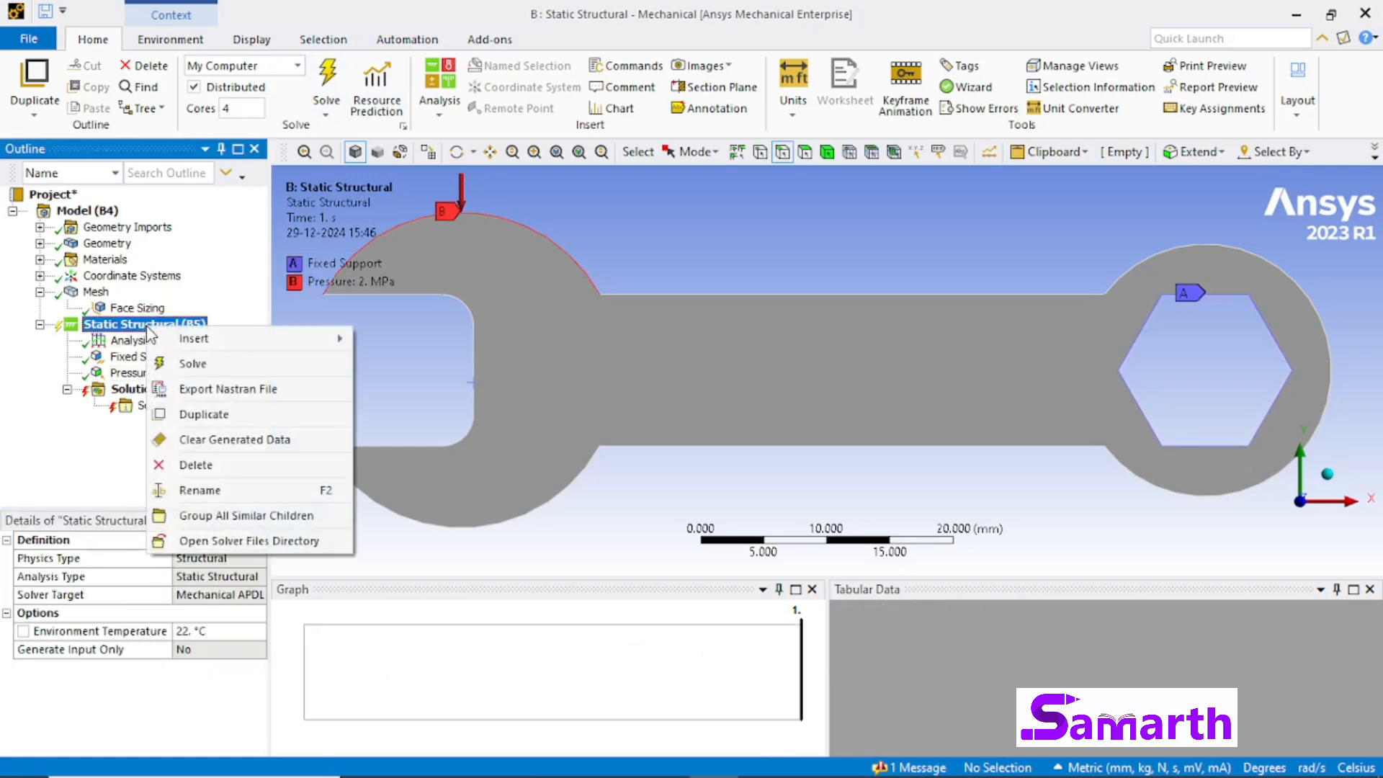
{"action": "left_click", "coordinate": [187, 370]}
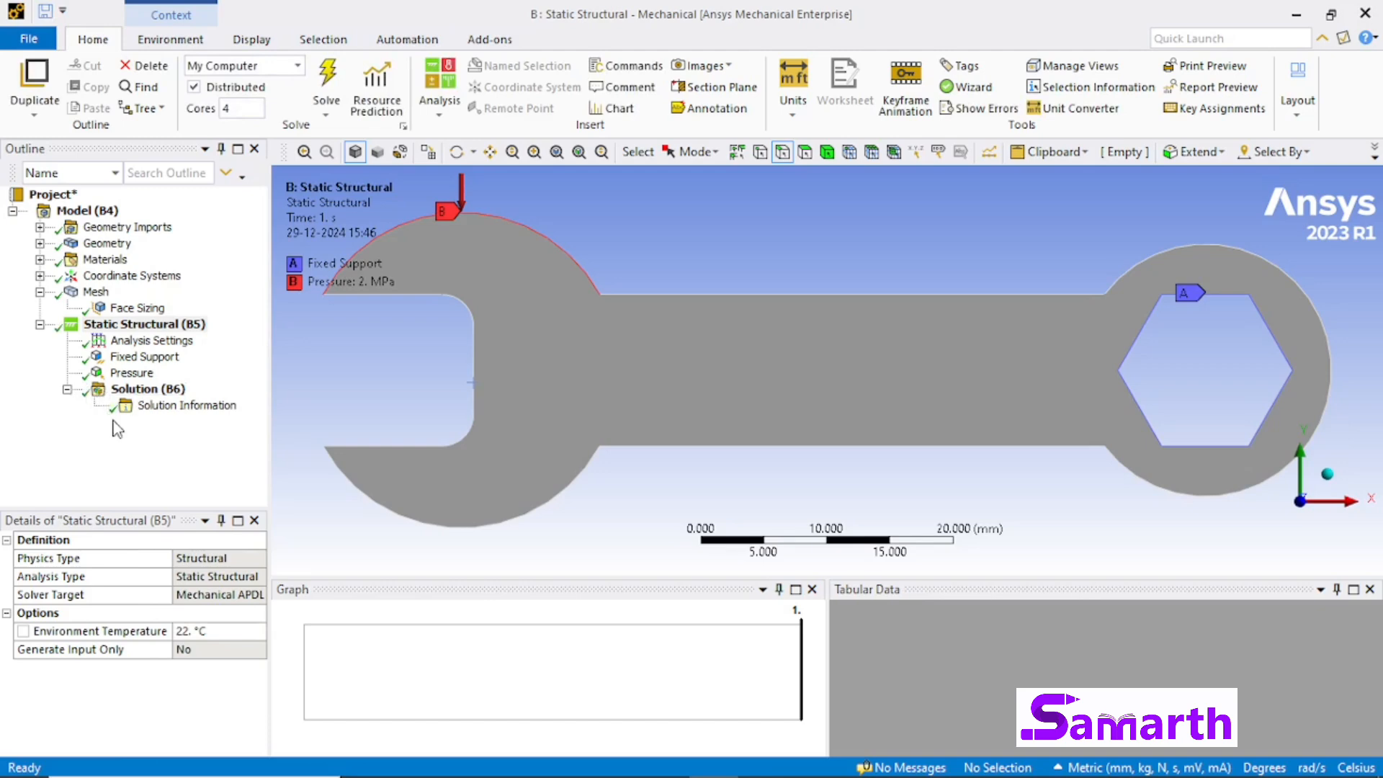
Step: Insert a Total Deformation result for all bodies under the solution
{"action": "left_click", "coordinate": [154, 389]}
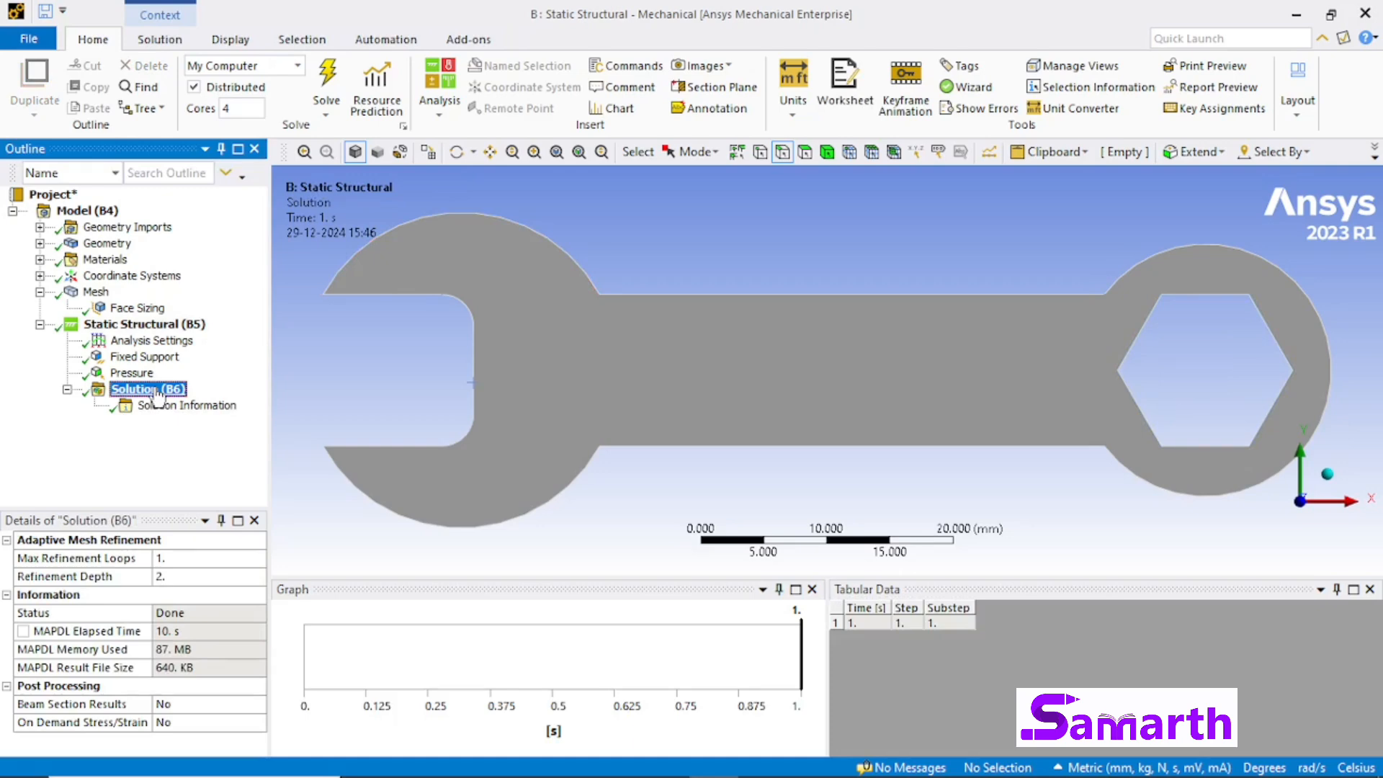
{"action": "right_click", "coordinate": [158, 395]}
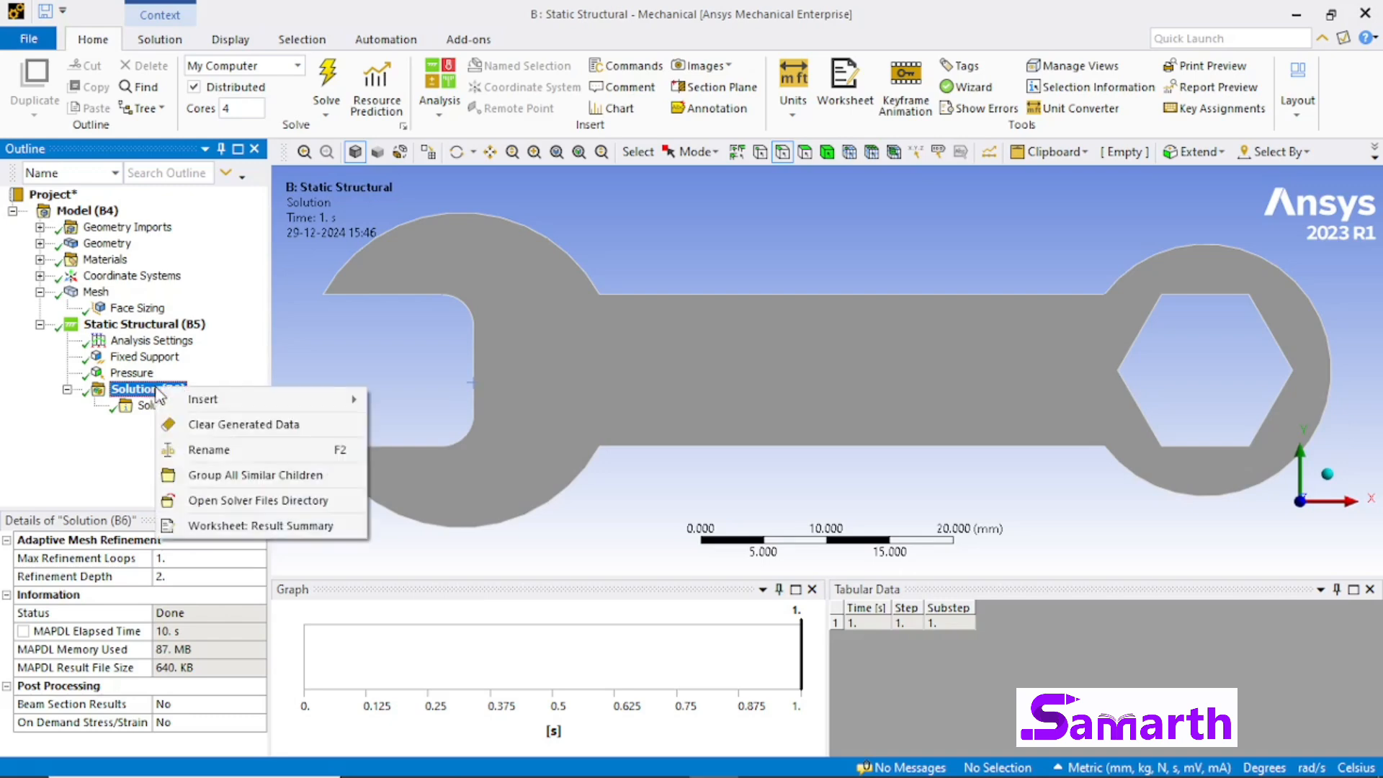
{"action": "mouse_move", "coordinate": [216, 399]}
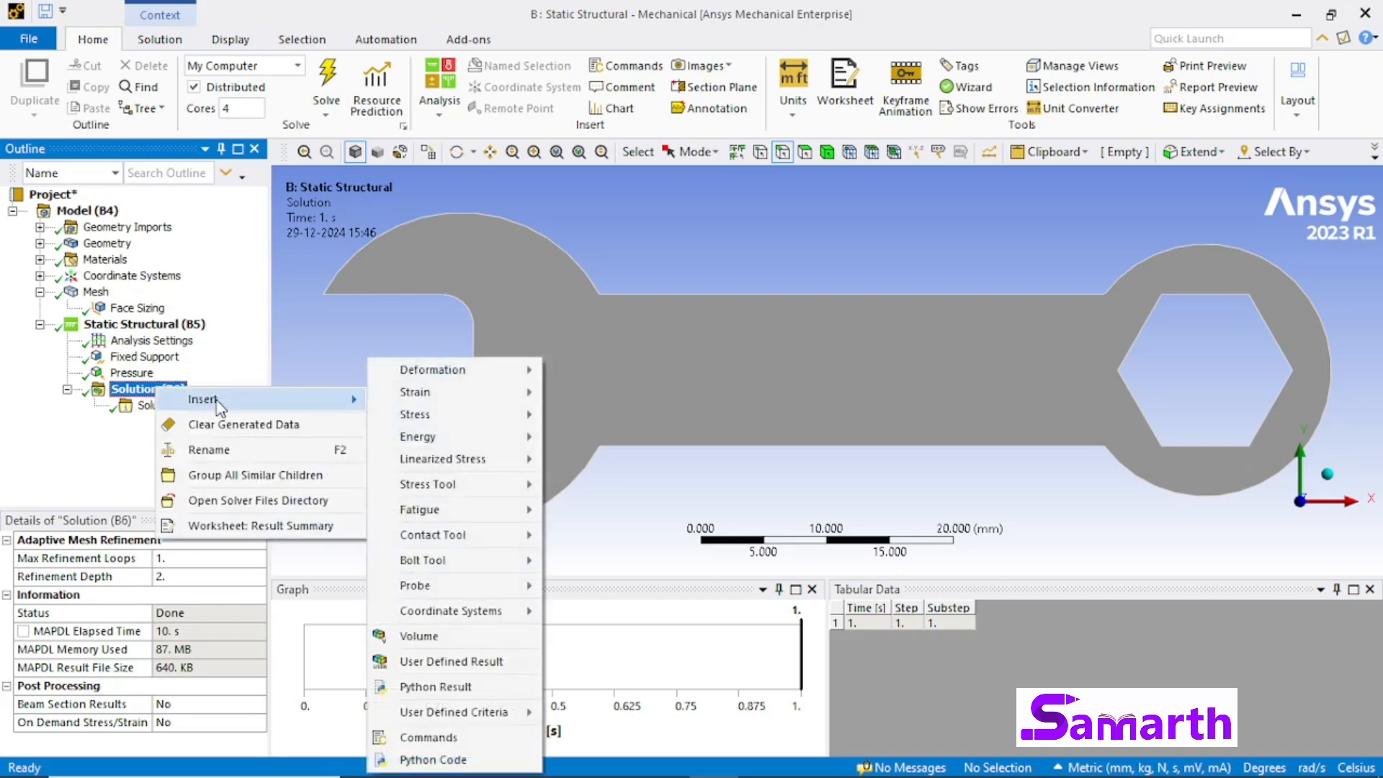
{"action": "mouse_move", "coordinate": [450, 402]}
{"action": "mouse_move", "coordinate": [504, 370]}
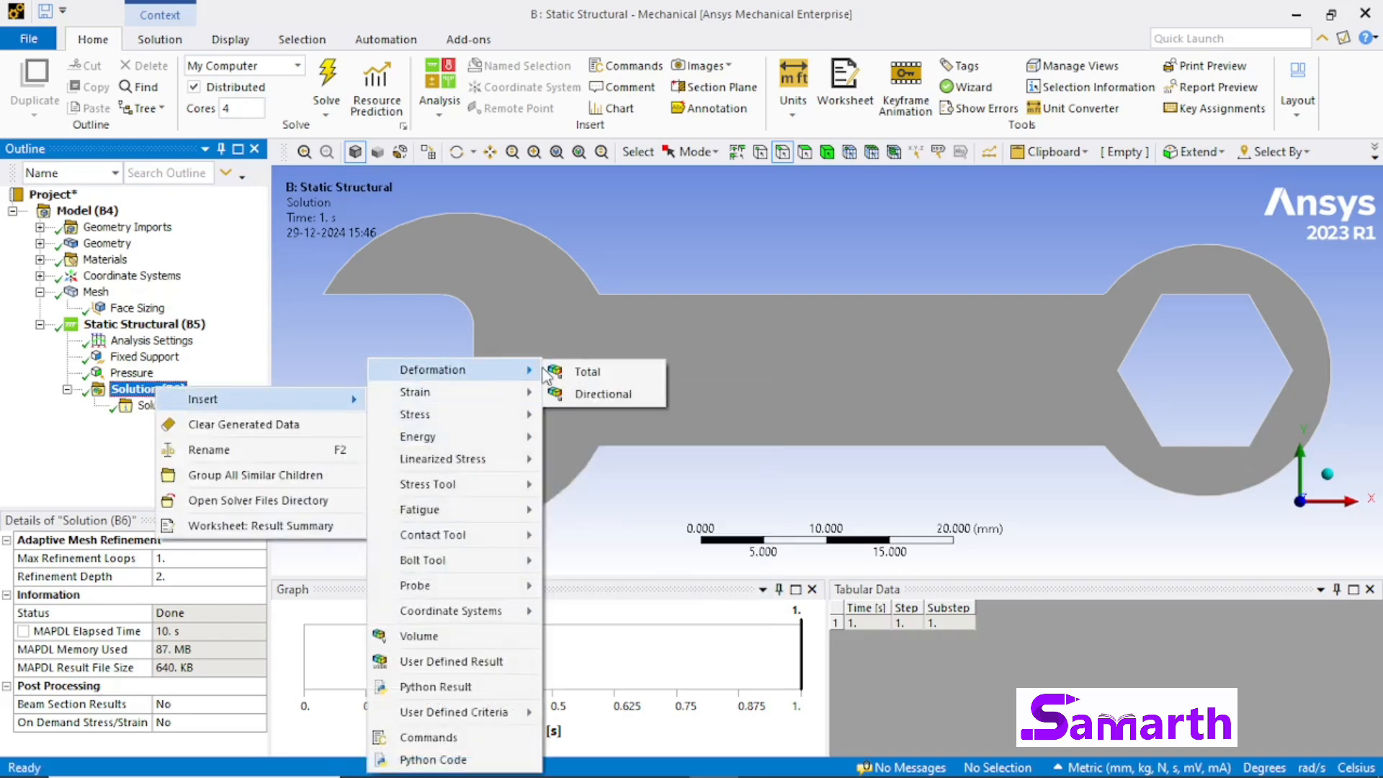
{"action": "left_click", "coordinate": [587, 372]}
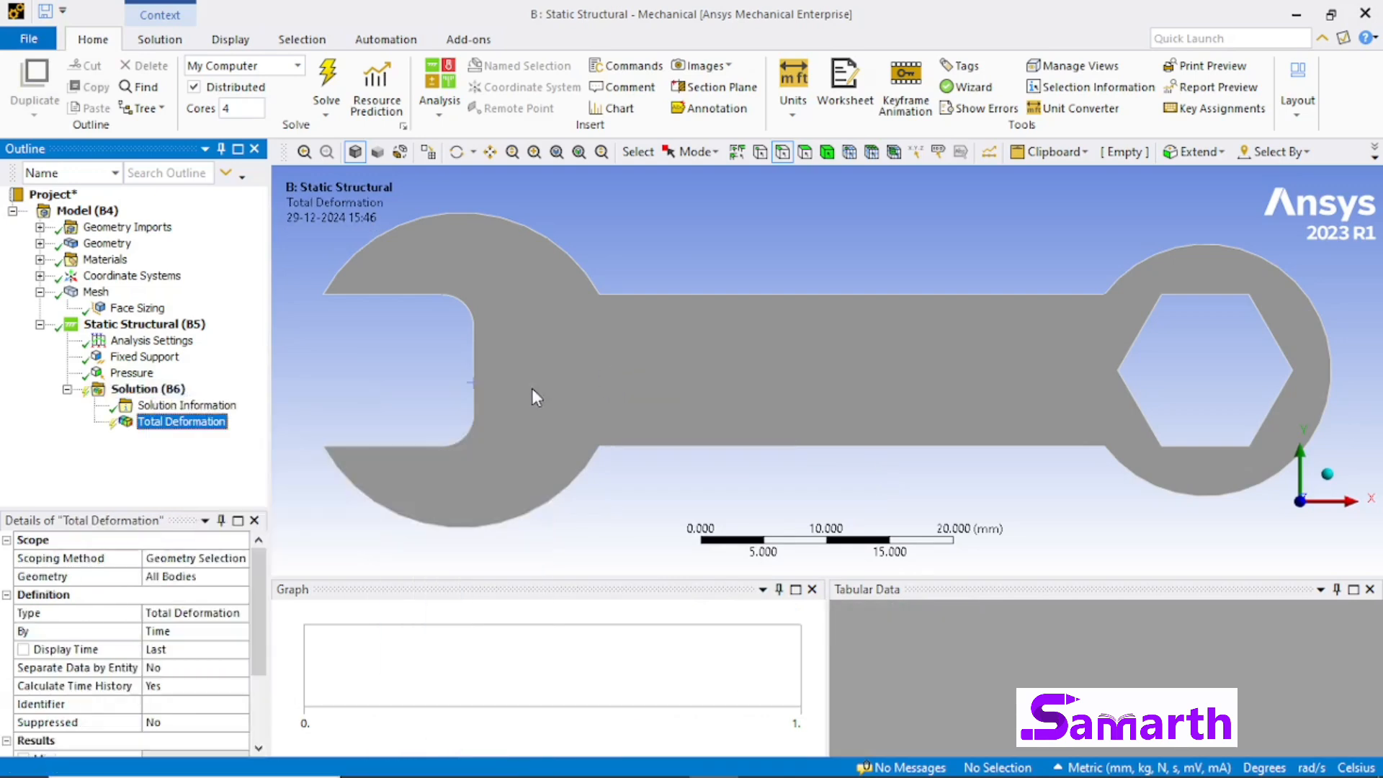
Step: Insert an Equivalent (von-Mises) Stress result for all bodies under the solution
{"action": "left_click", "coordinate": [177, 392]}
{"action": "right_click", "coordinate": [176, 393]}
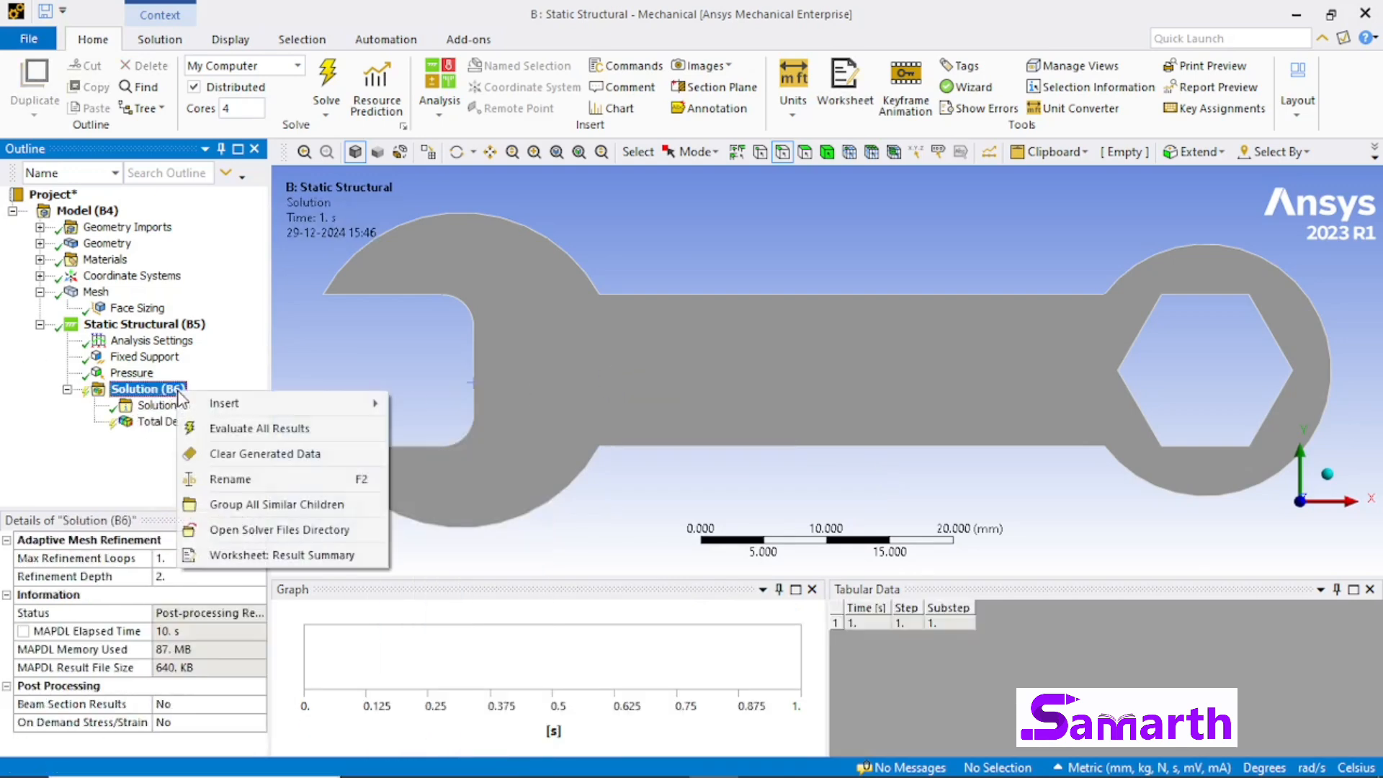
{"action": "mouse_move", "coordinate": [223, 403]}
{"action": "mouse_move", "coordinate": [482, 401]}
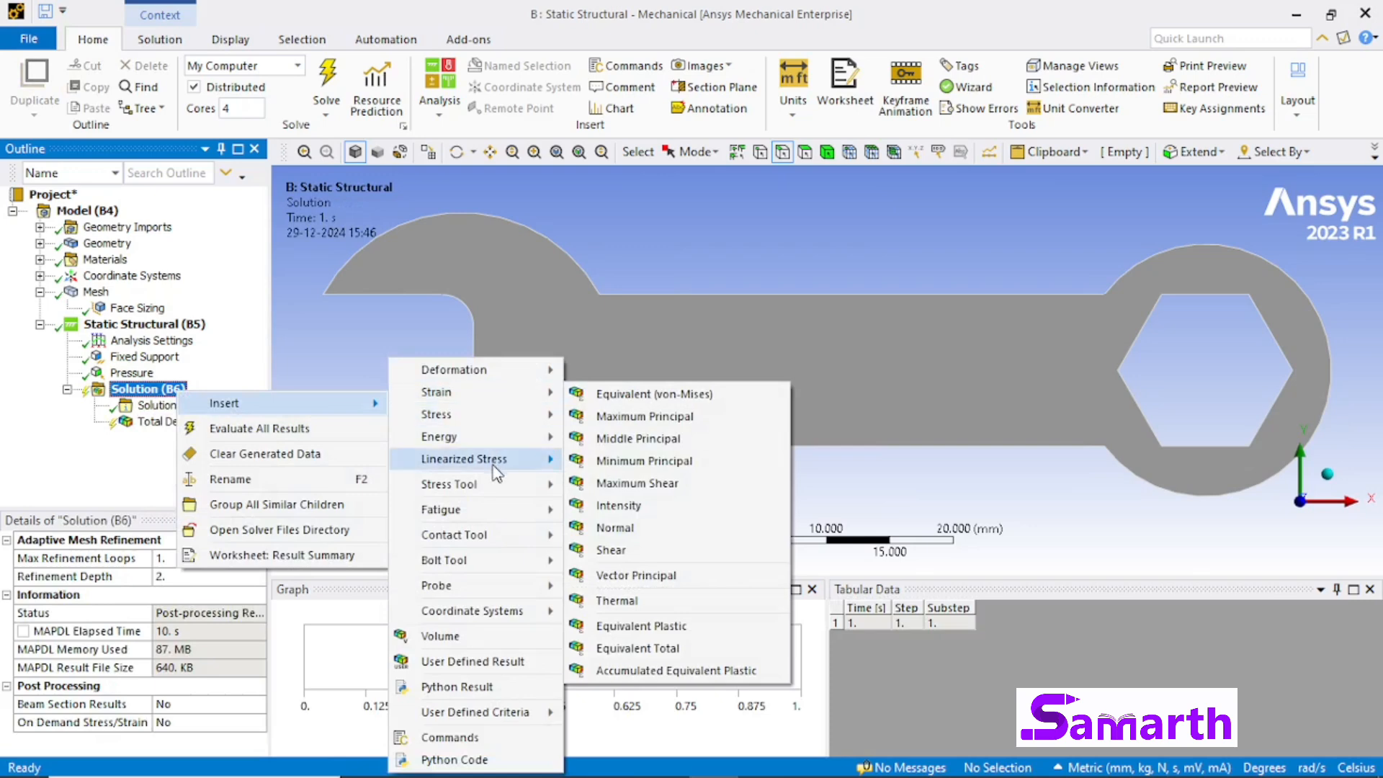
{"action": "mouse_move", "coordinate": [517, 427]}
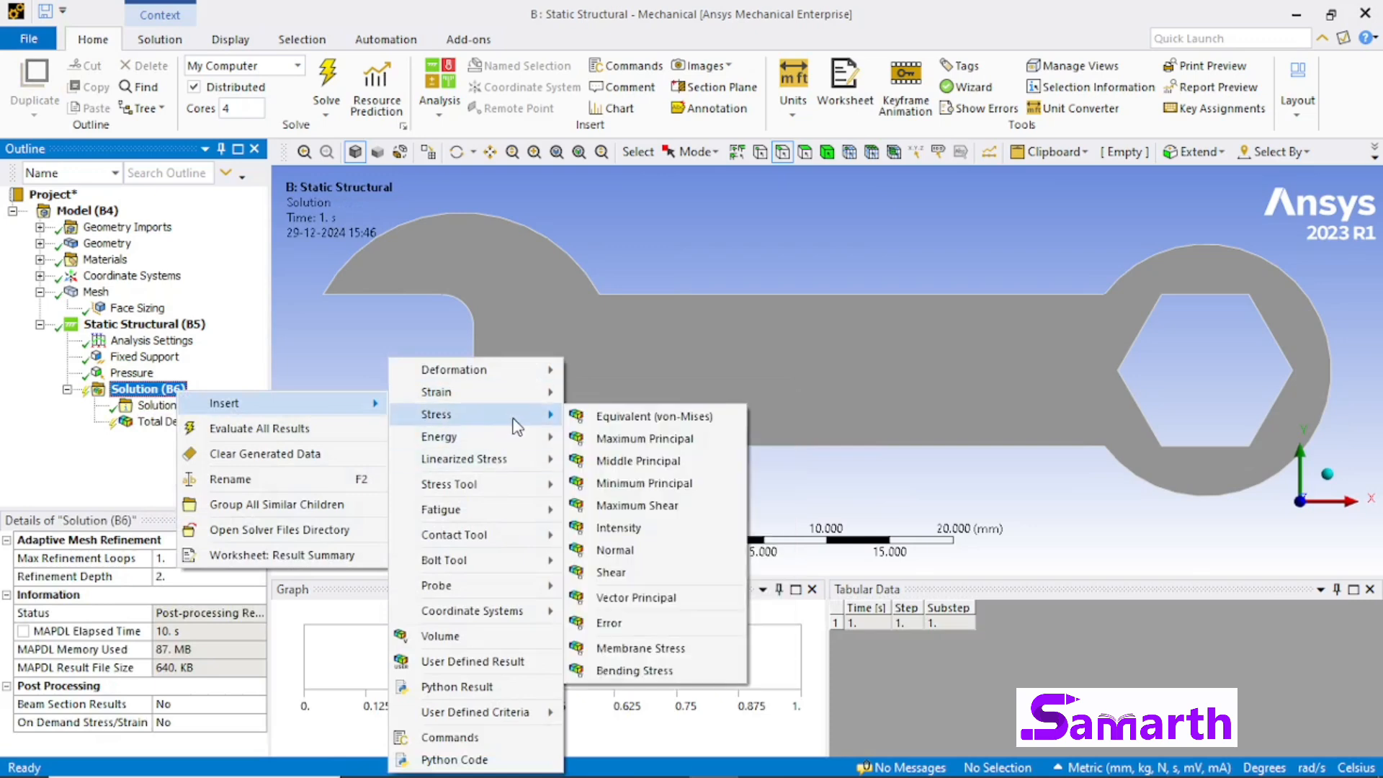
{"action": "left_click", "coordinate": [676, 415]}
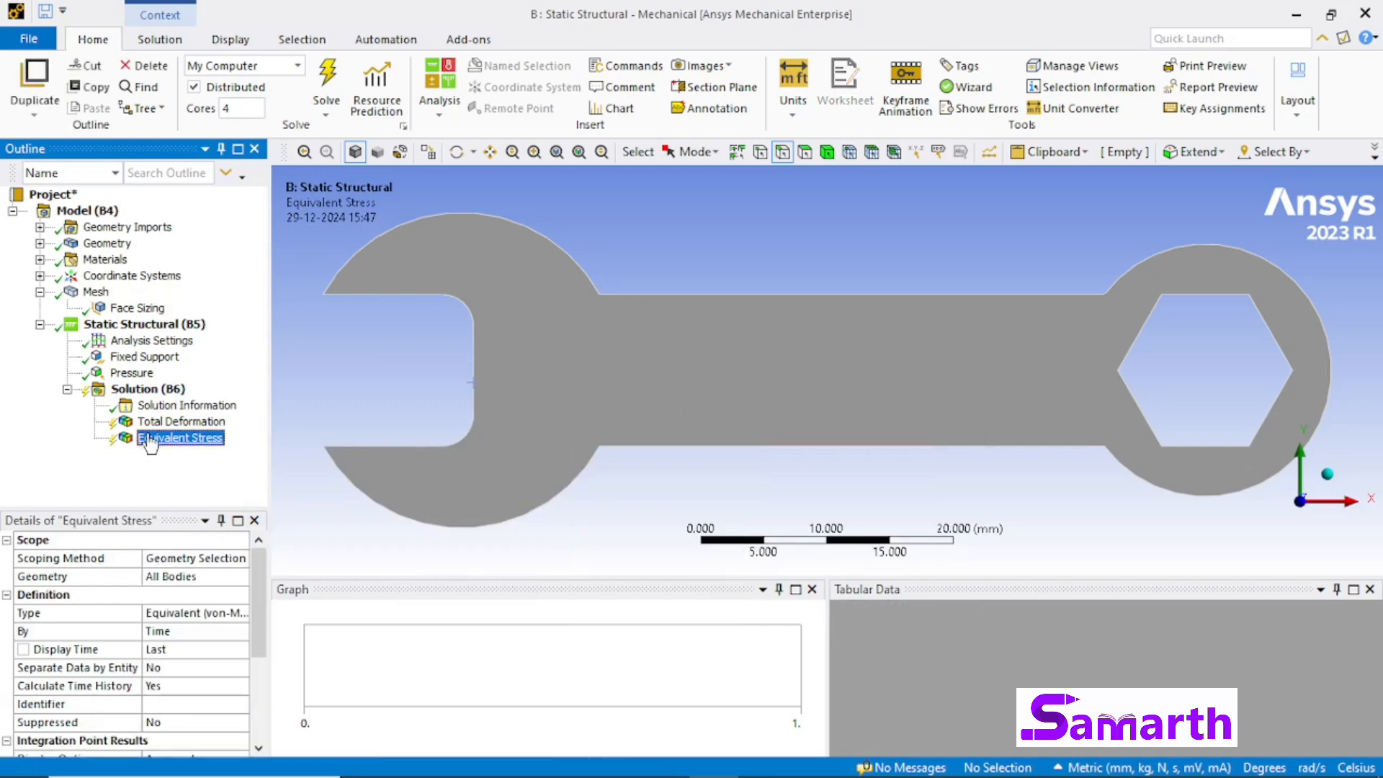
Step: Evaluate all results of the Static Structural solution
{"action": "left_click", "coordinate": [154, 391]}
{"action": "right_click", "coordinate": [153, 391]}
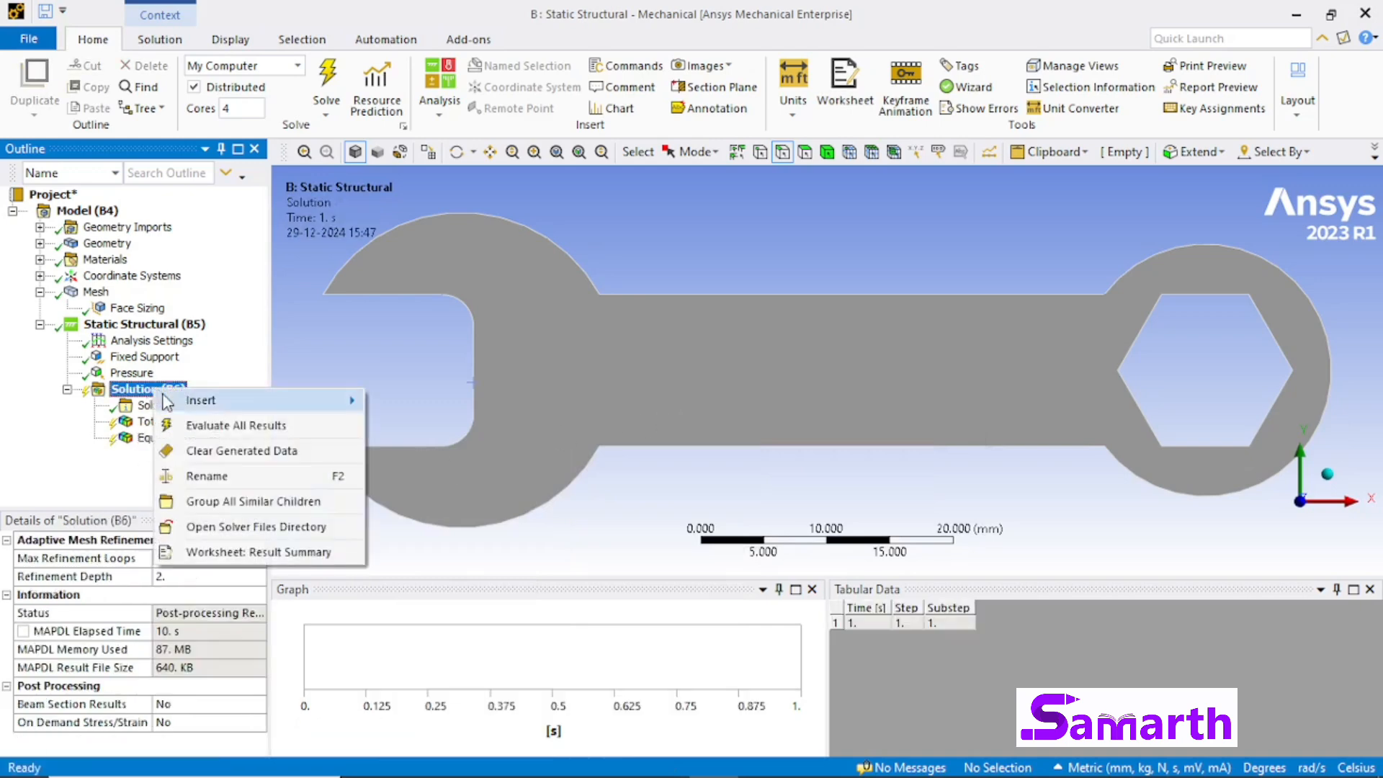
{"action": "left_click", "coordinate": [195, 426]}
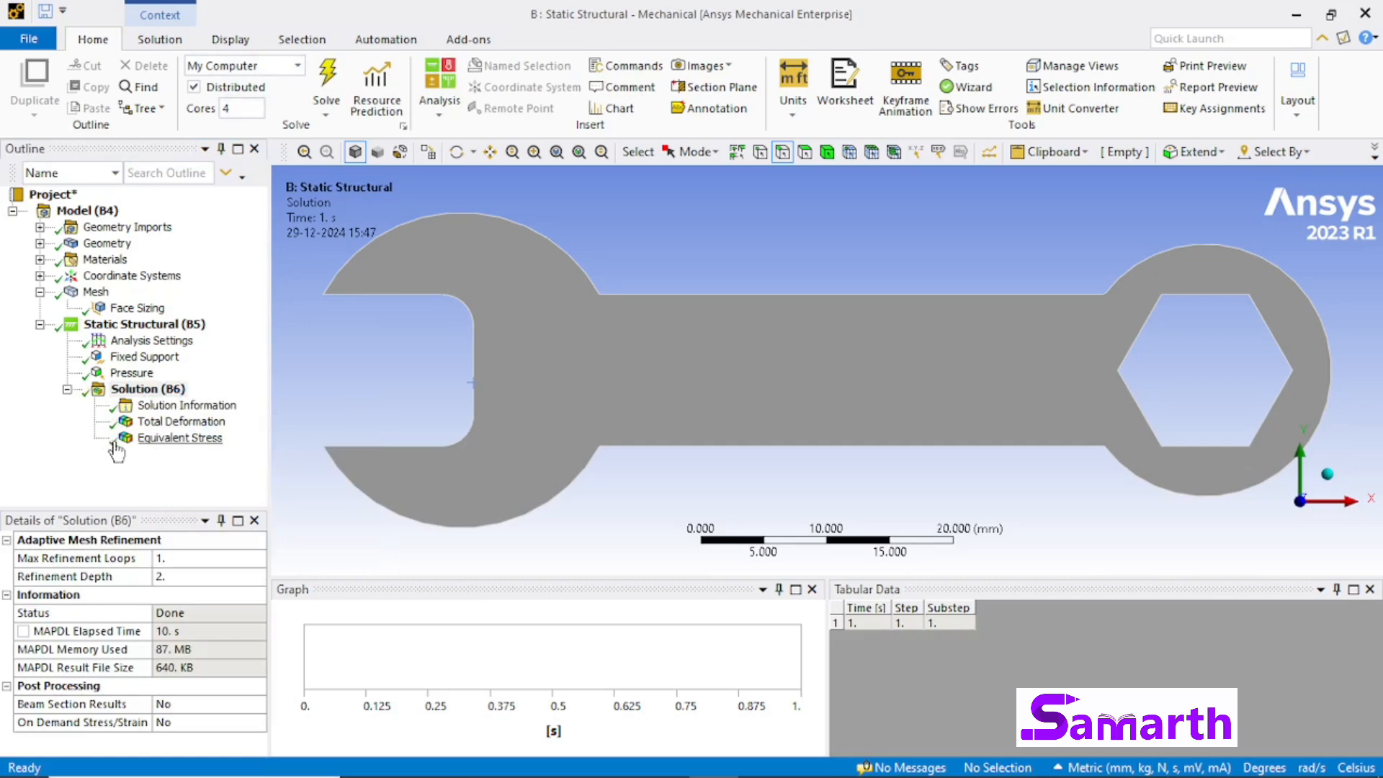
Step: Display the Total Deformation contour on the wrench, play its result animation and pause it
{"action": "left_click", "coordinate": [185, 427]}
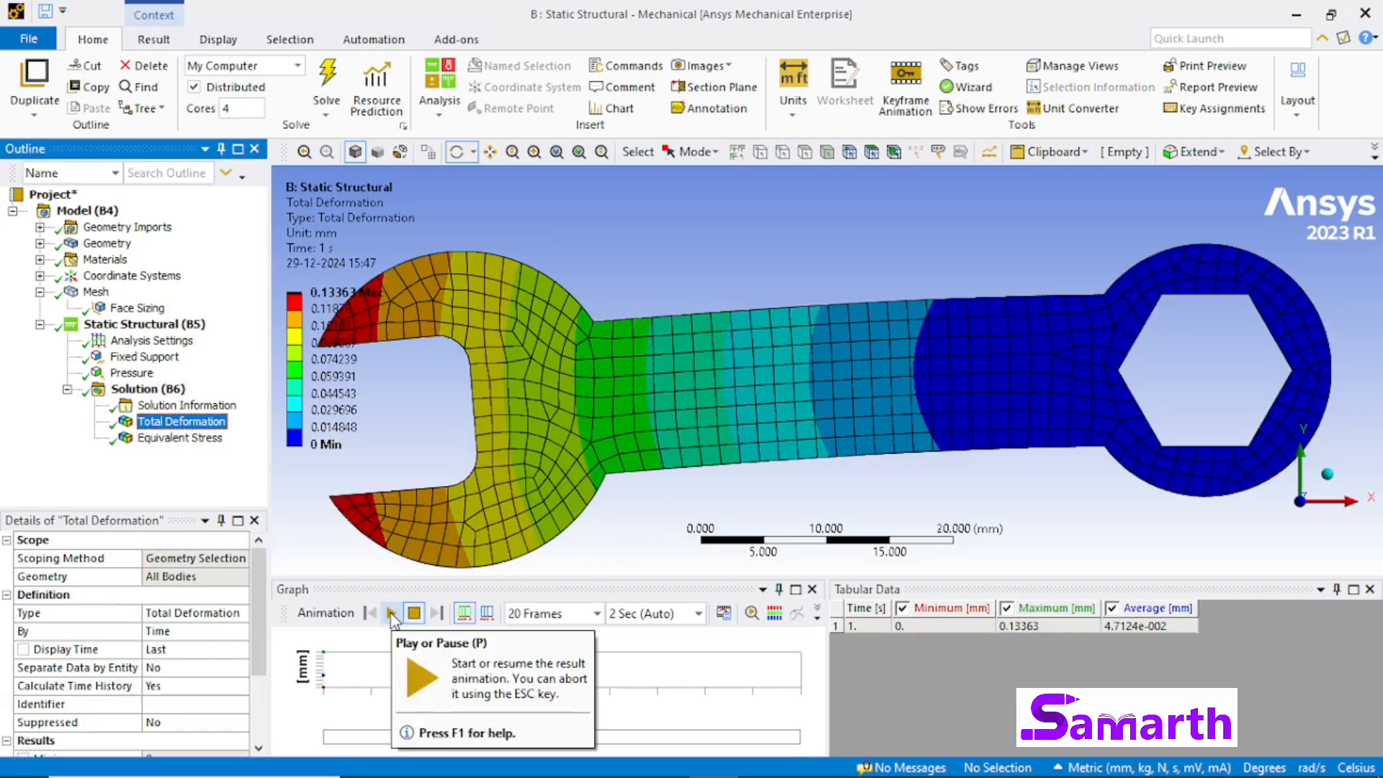
{"action": "left_click", "coordinate": [393, 614]}
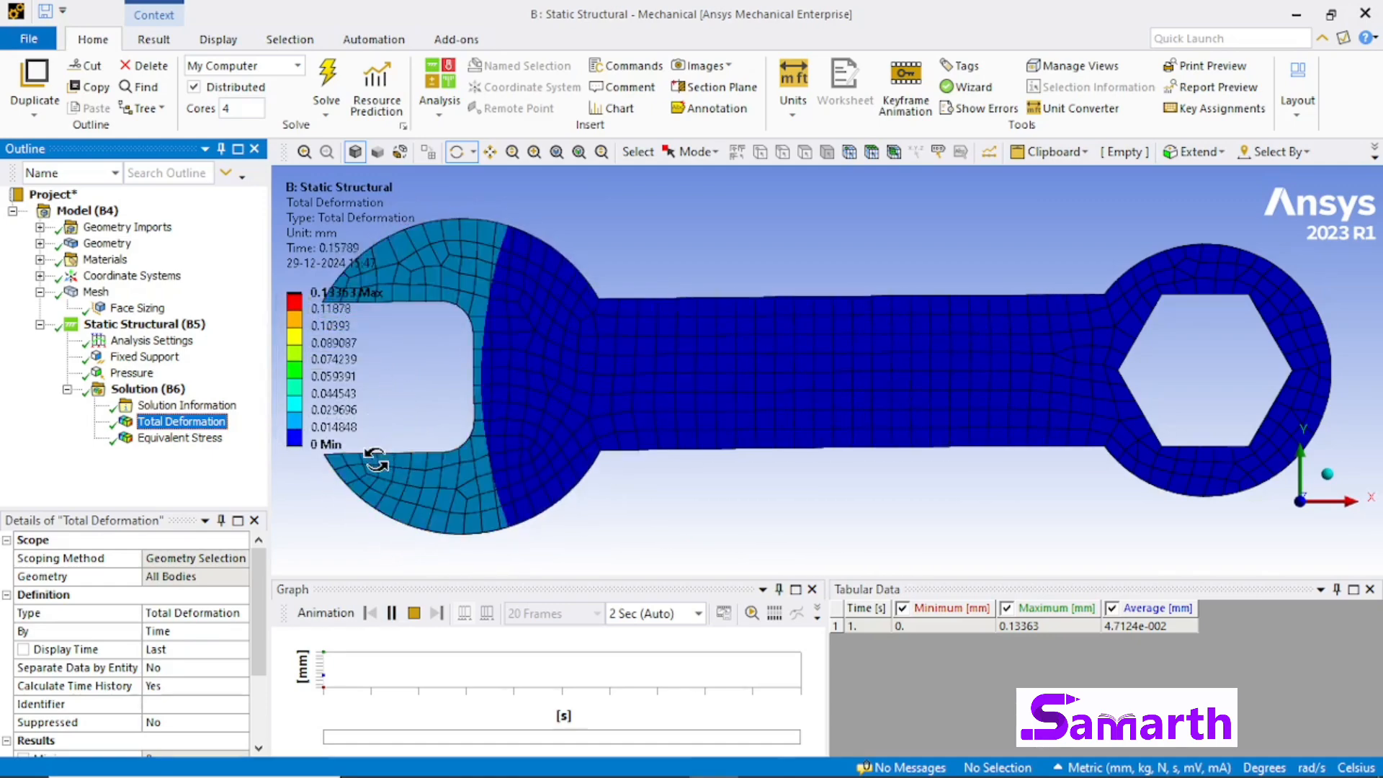
{"action": "left_click", "coordinate": [392, 613]}
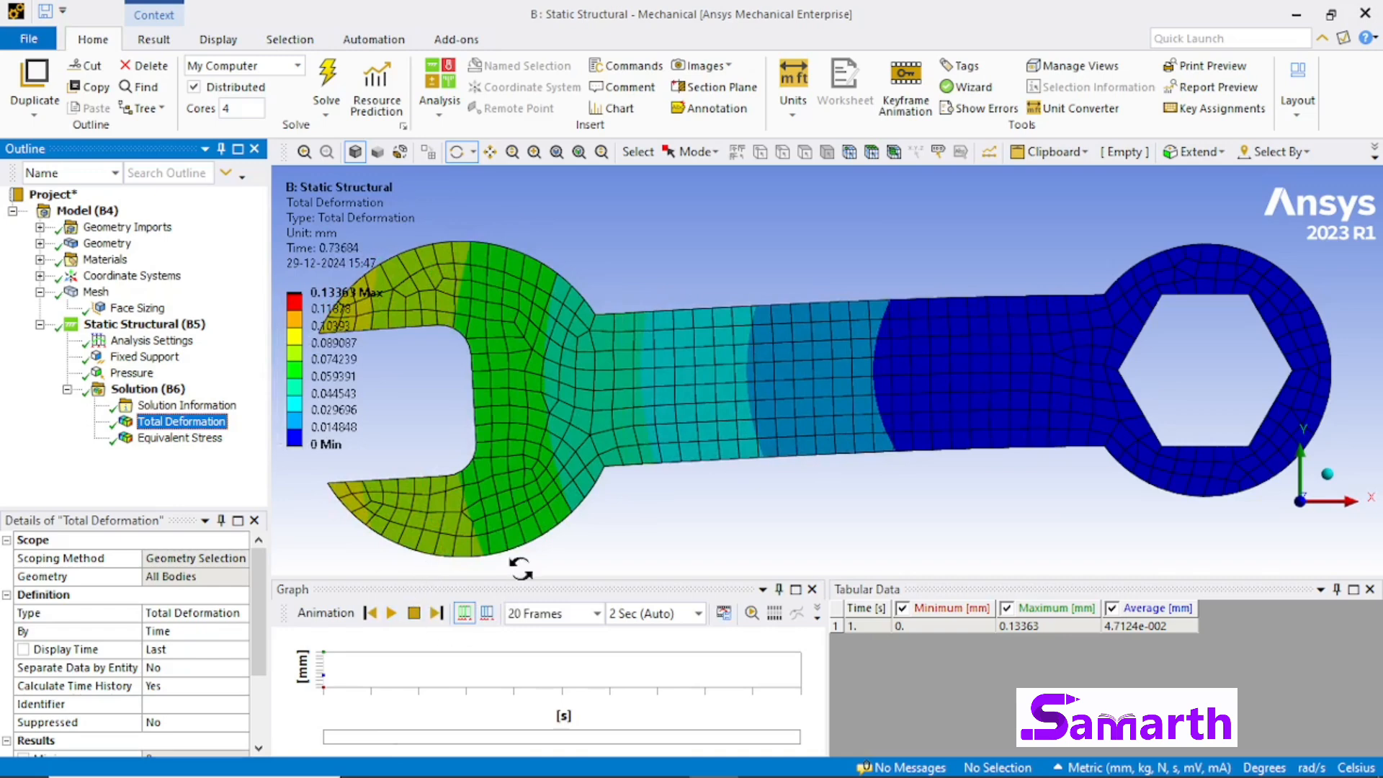
{"action": "left_click_drag", "start_coordinate": [658, 484], "coordinate": [666, 468]}
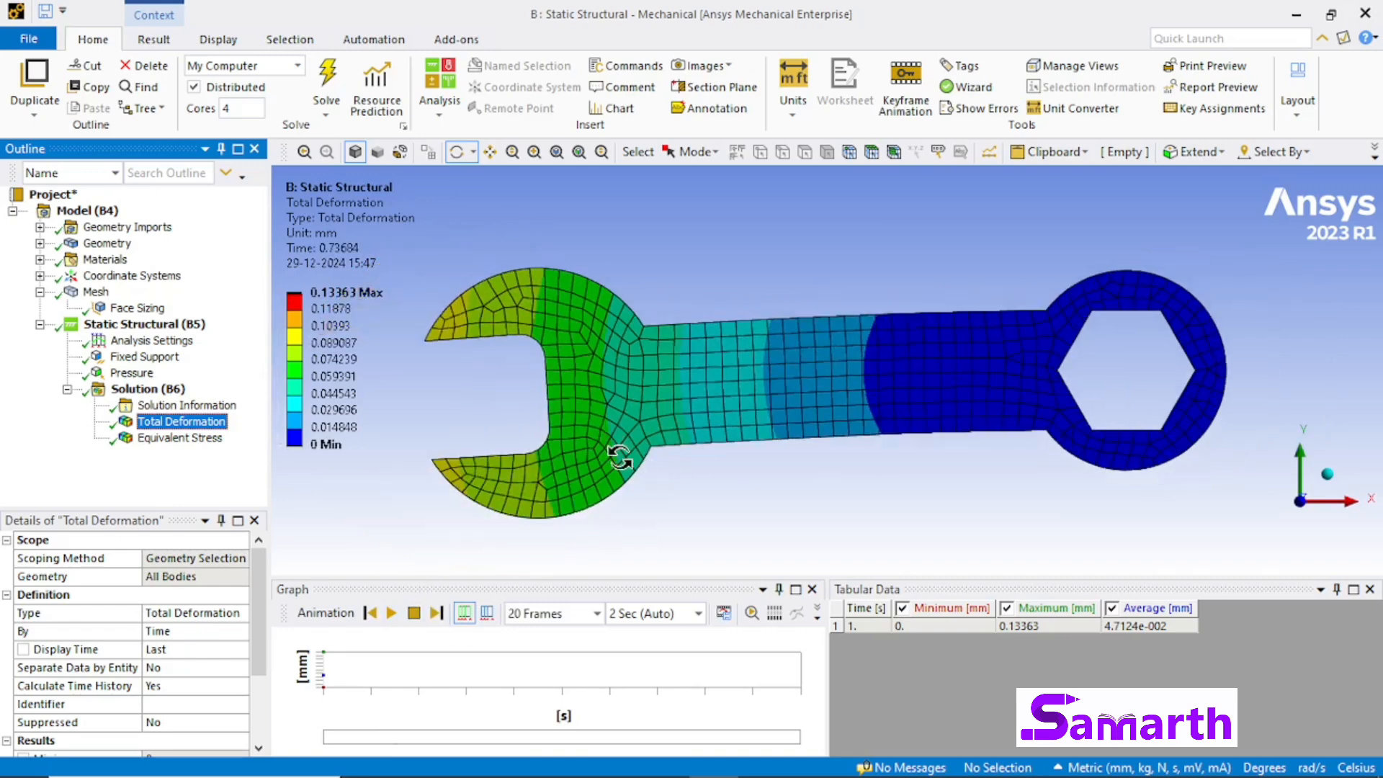
Step: Display the Equivalent Stress contour on the wrench, play its result animation and pause it
{"action": "left_click", "coordinate": [168, 445]}
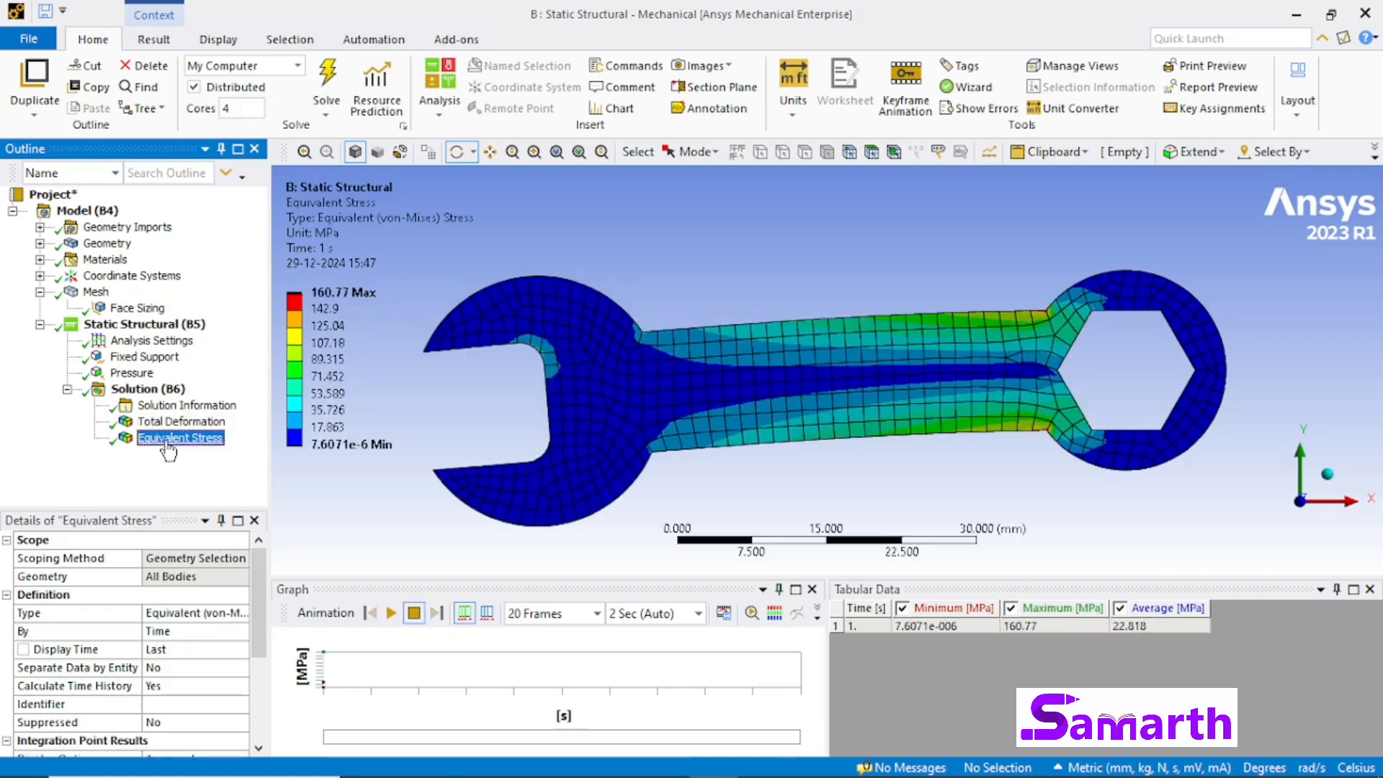
{"action": "left_click", "coordinate": [333, 291]}
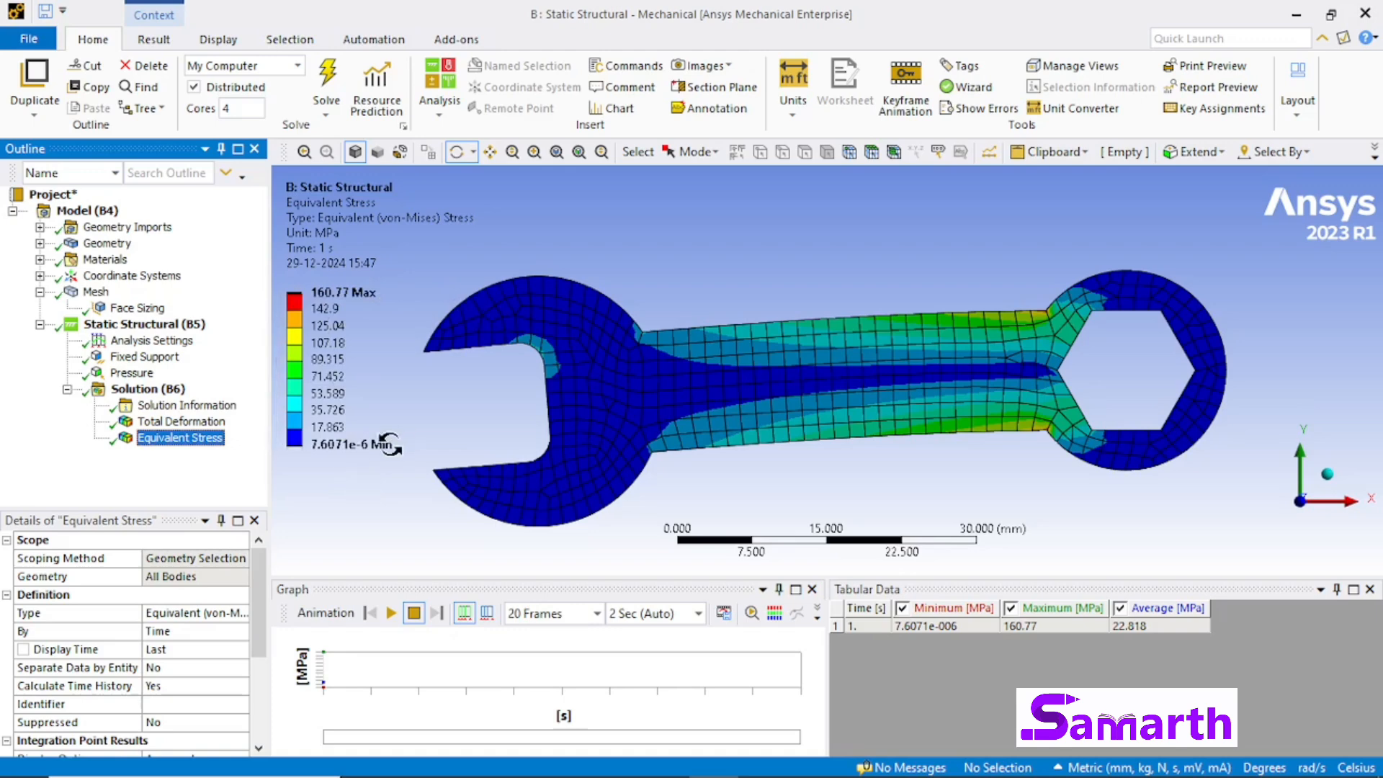
{"action": "left_click", "coordinate": [391, 613]}
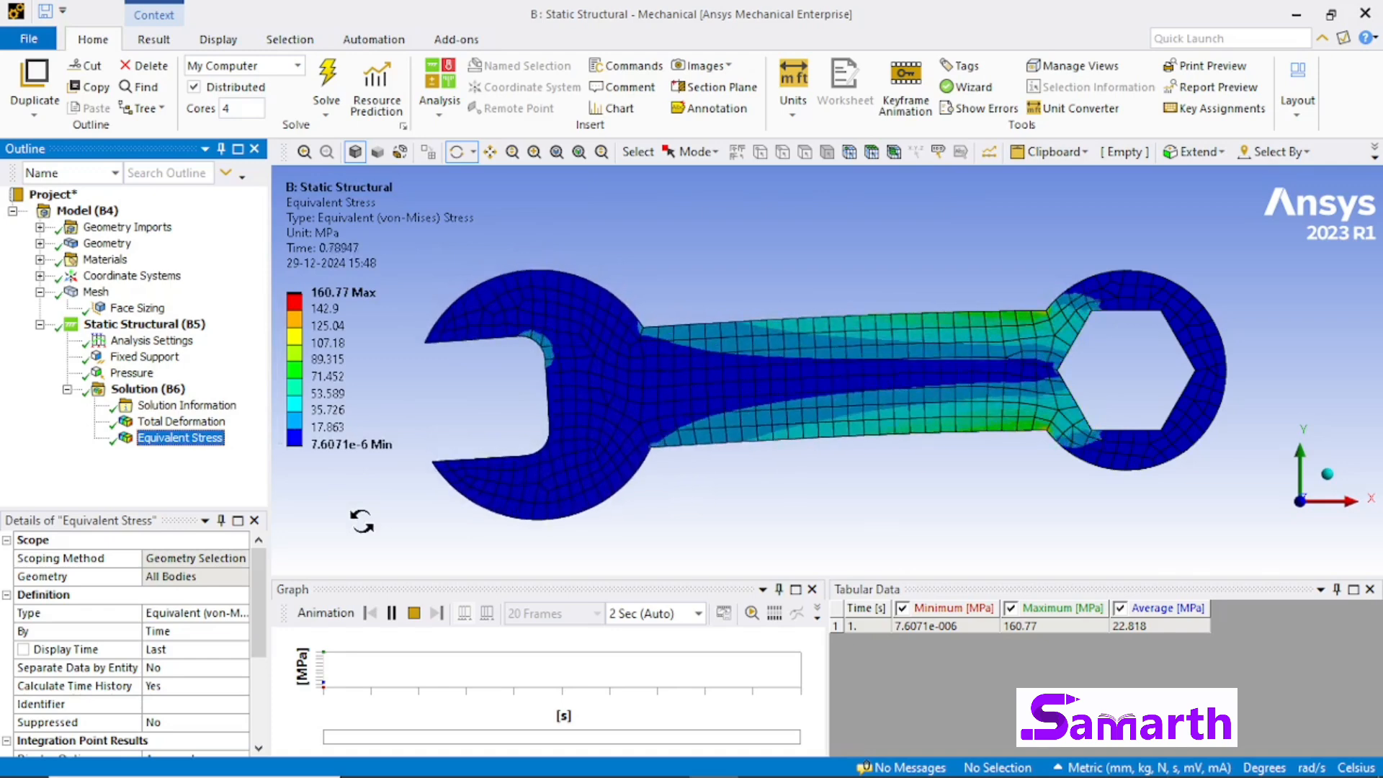
{"action": "left_click", "coordinate": [392, 613]}
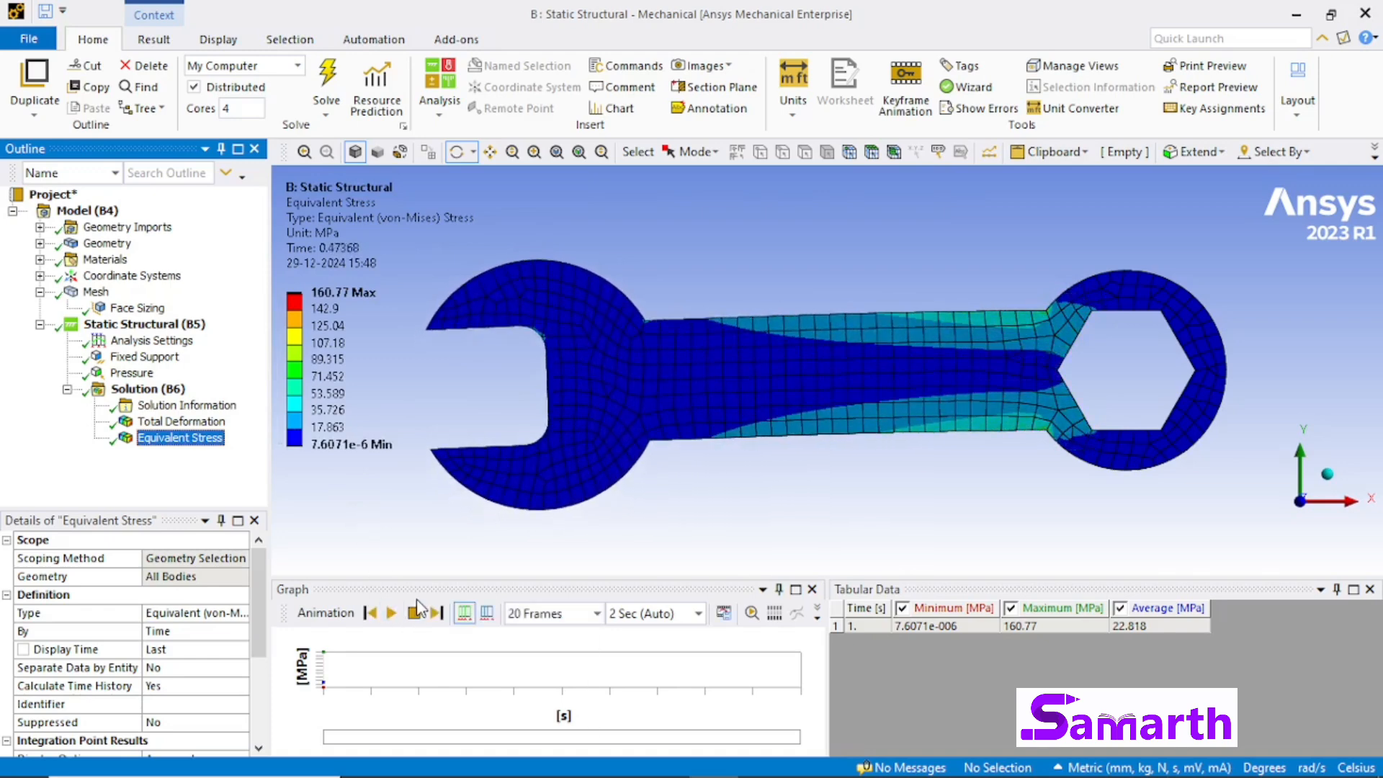